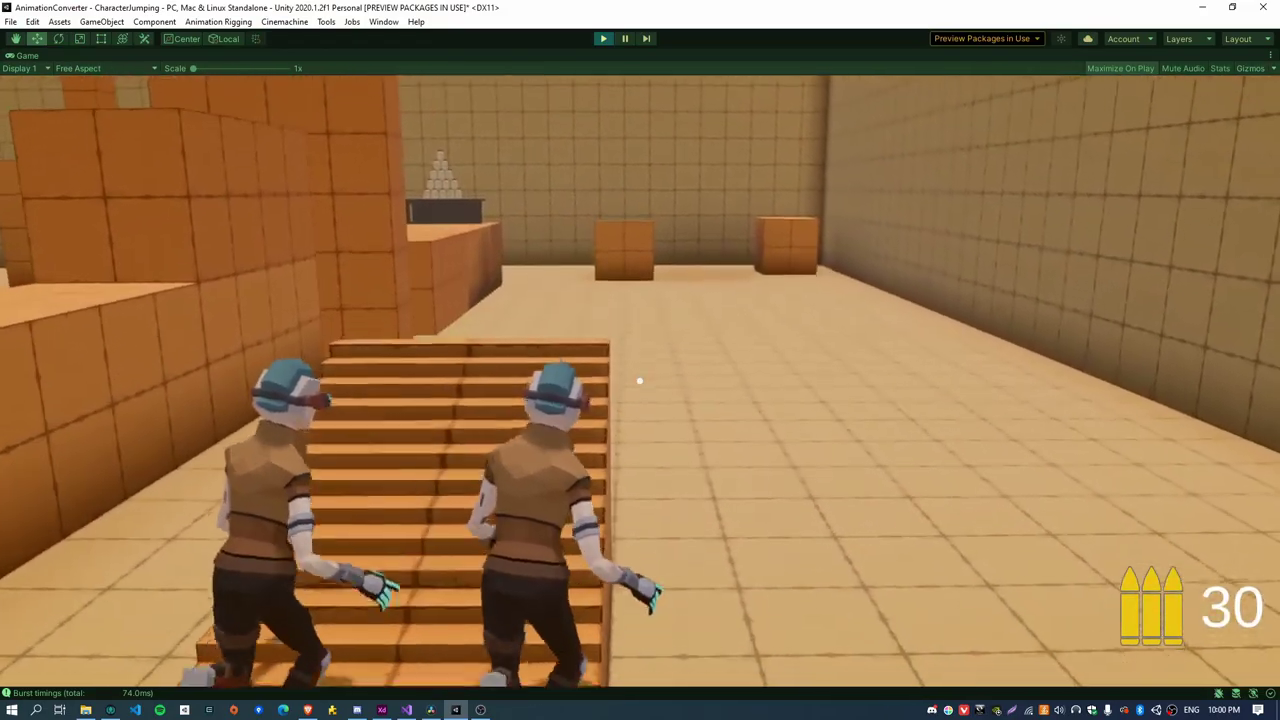
Step: Run the two characters forward in the running game and look at the character model in the scene
key("w")
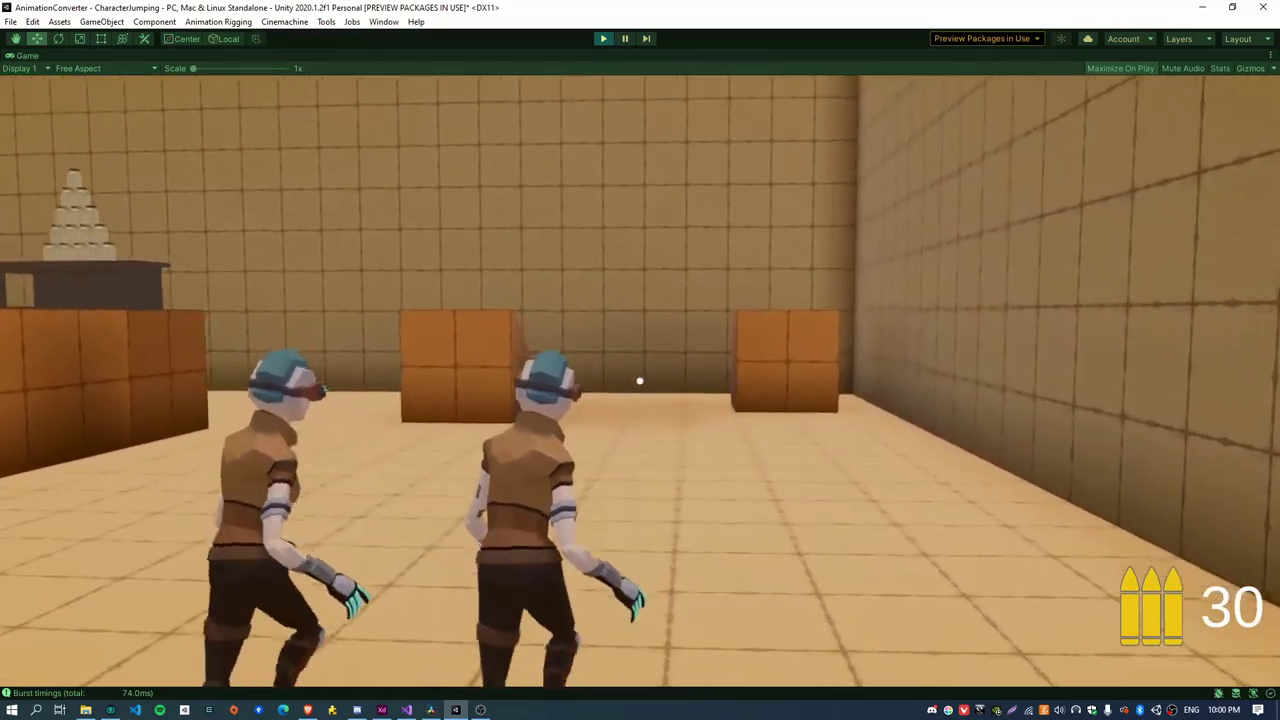
key("w")
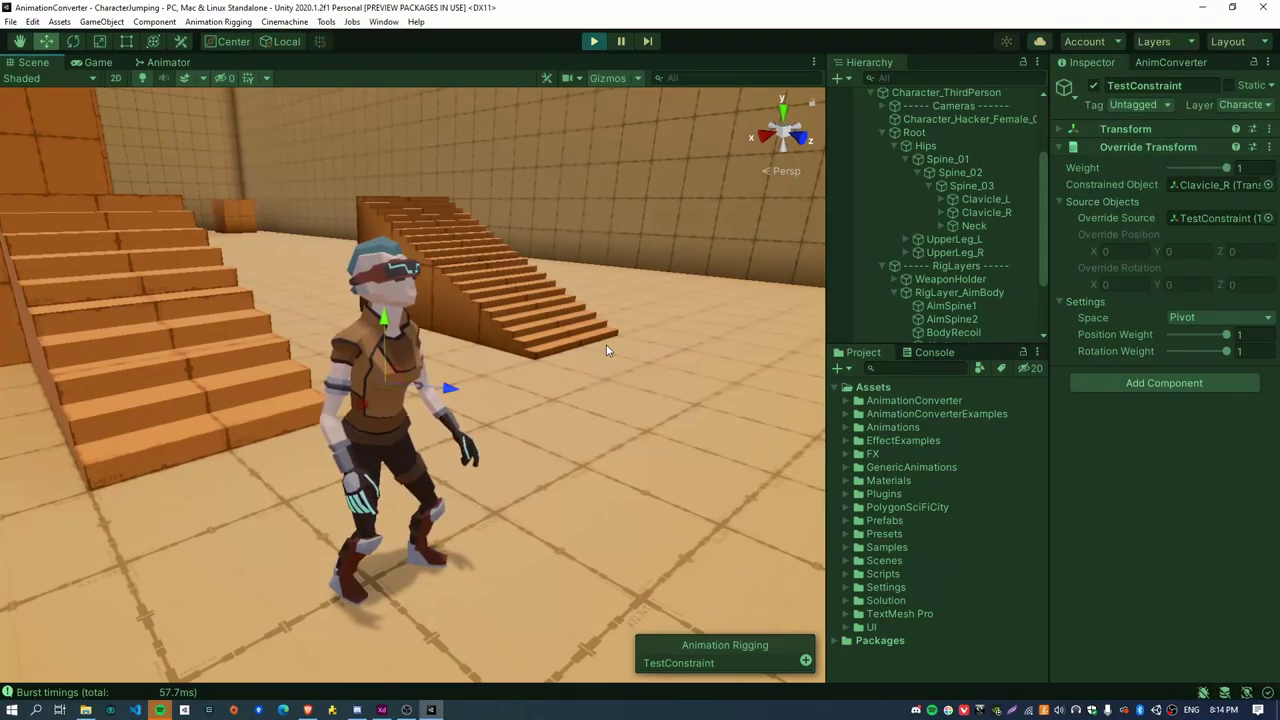
mouse_move(606, 354)
right_mouse_down()
mouse_move(586, 334)
mouse_move(605, 354)
mouse_move(593, 357)
right_mouse_up()
key("w")
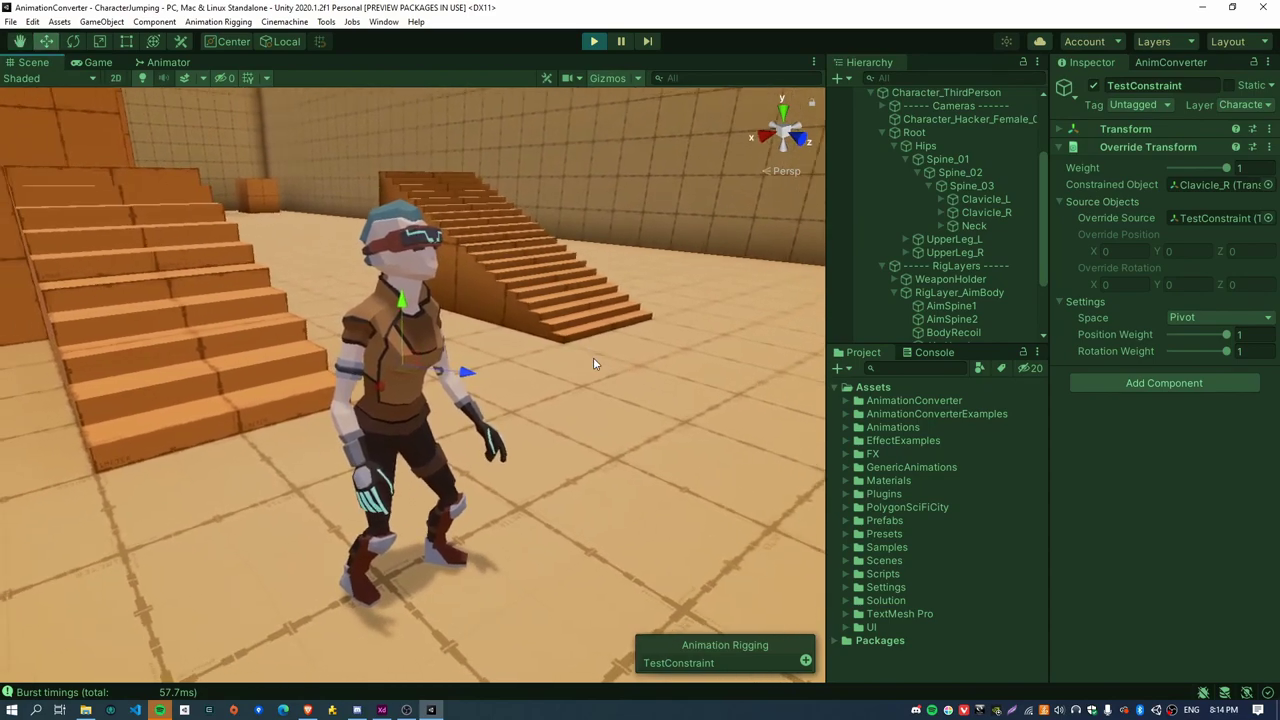
Step: Switch to the Brave browser and examine the Animation Converter asset's name and price on the Unity Asset Store
left_click(308, 710)
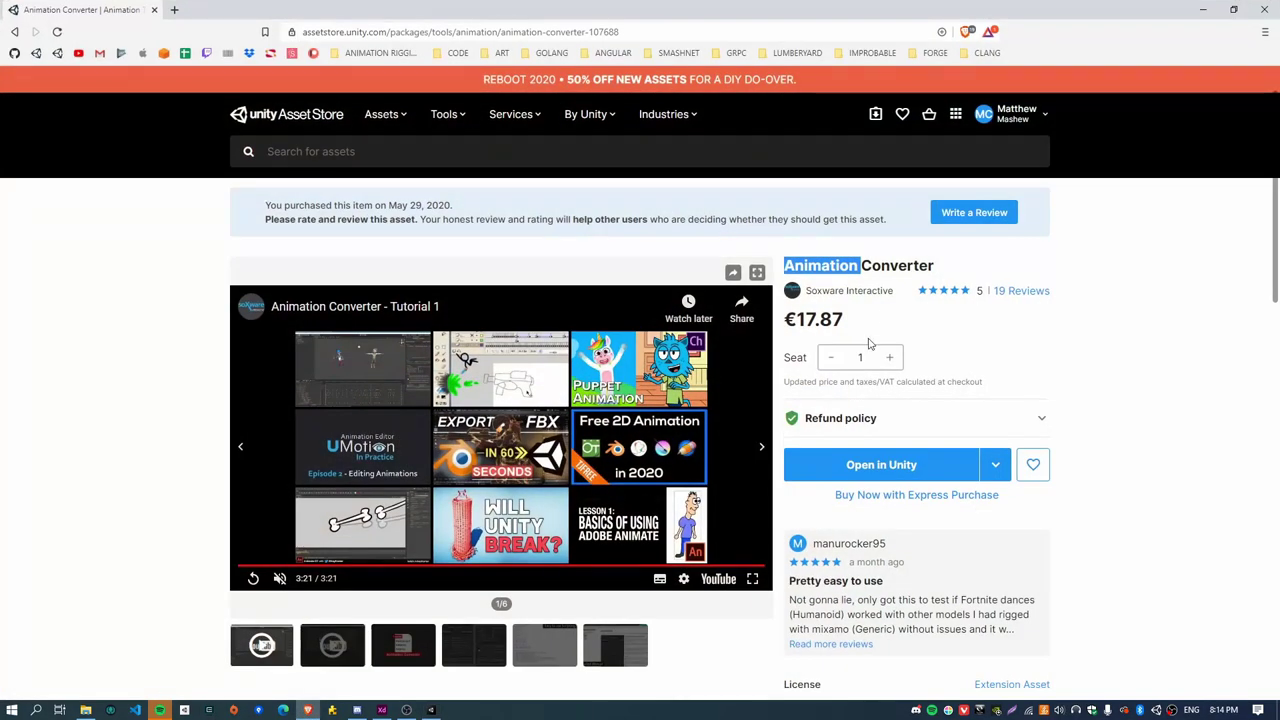
left_click_drag(785, 265, 932, 264)
left_click(930, 264)
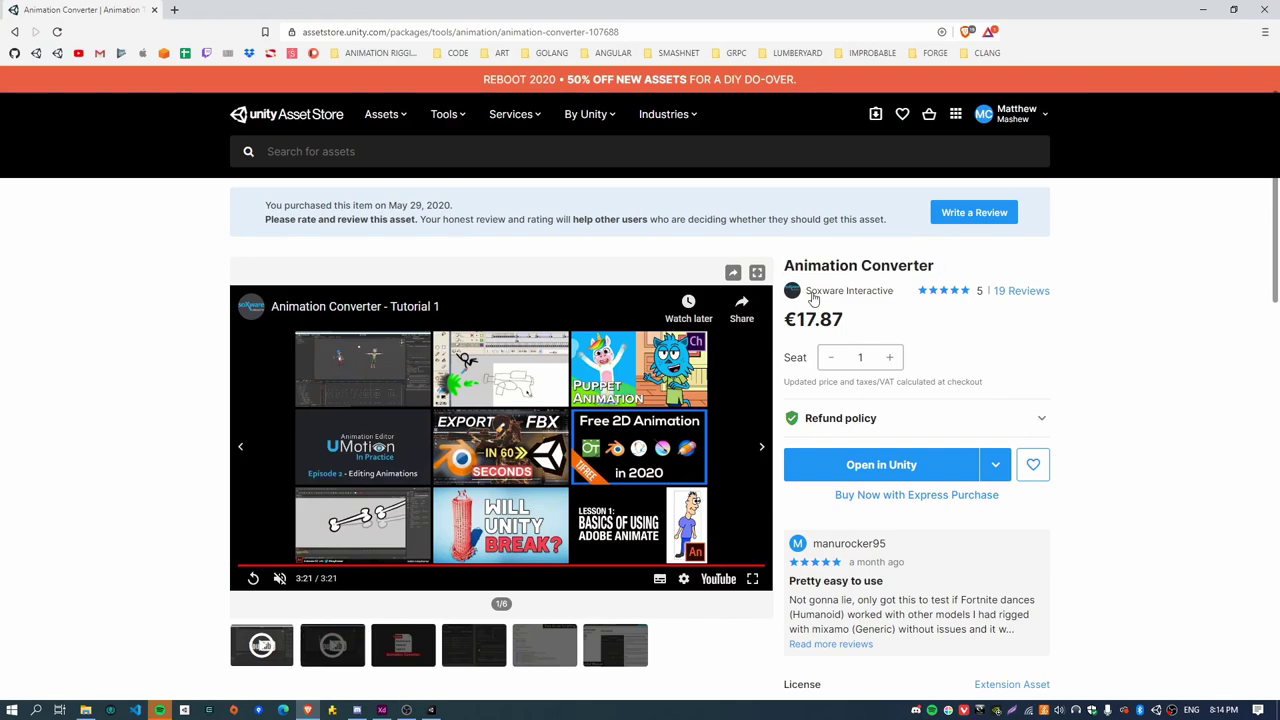
left_click_drag(785, 320, 915, 330)
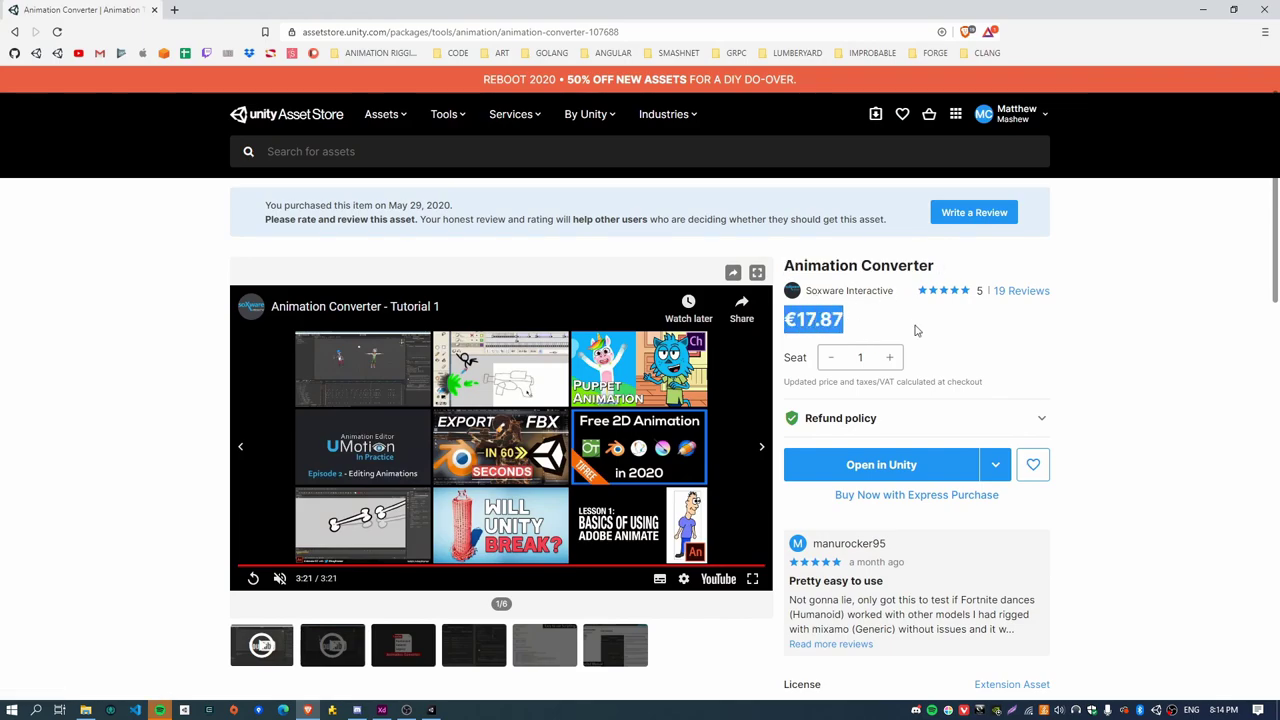
Step: Read which animation types Animation Converter converts between and when the asset was purchased
scroll(435, 503, "down", 3)
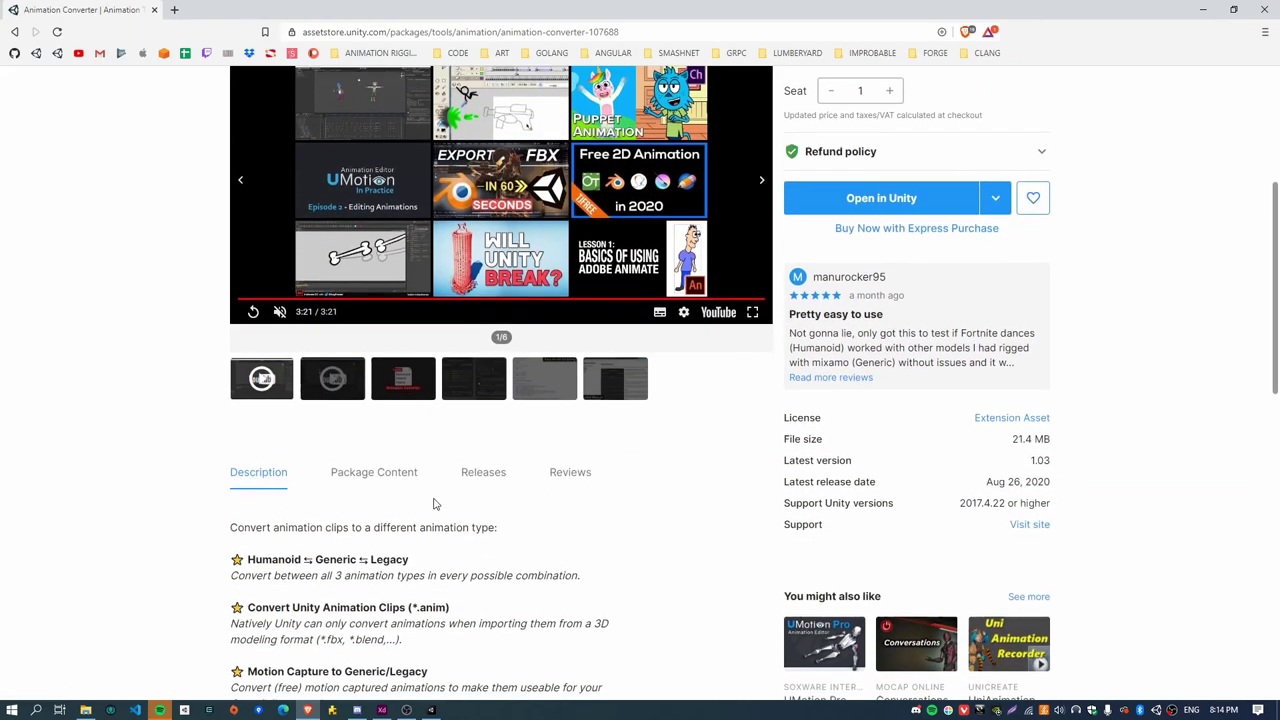
left_click_drag(247, 560, 420, 566)
left_click(250, 560)
left_click_drag(250, 560, 308, 563)
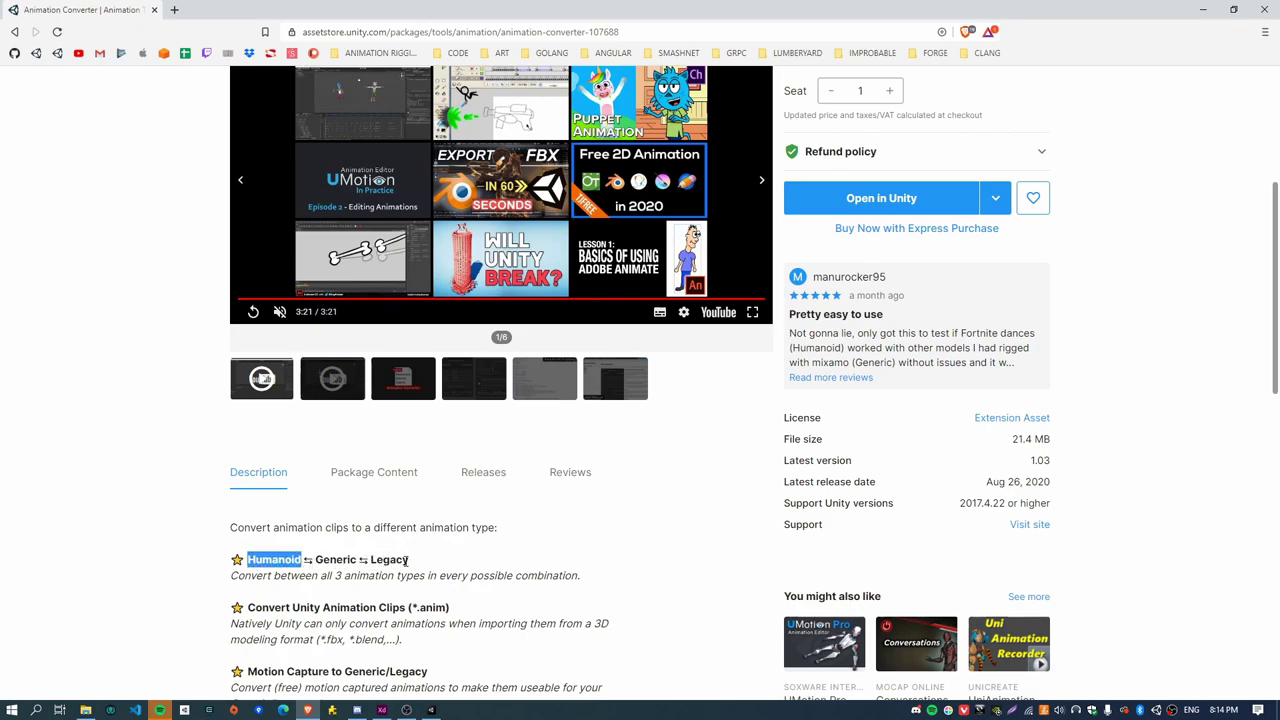
left_click_drag(408, 561, 582, 579)
left_click(582, 579)
scroll(604, 388, "up", 3)
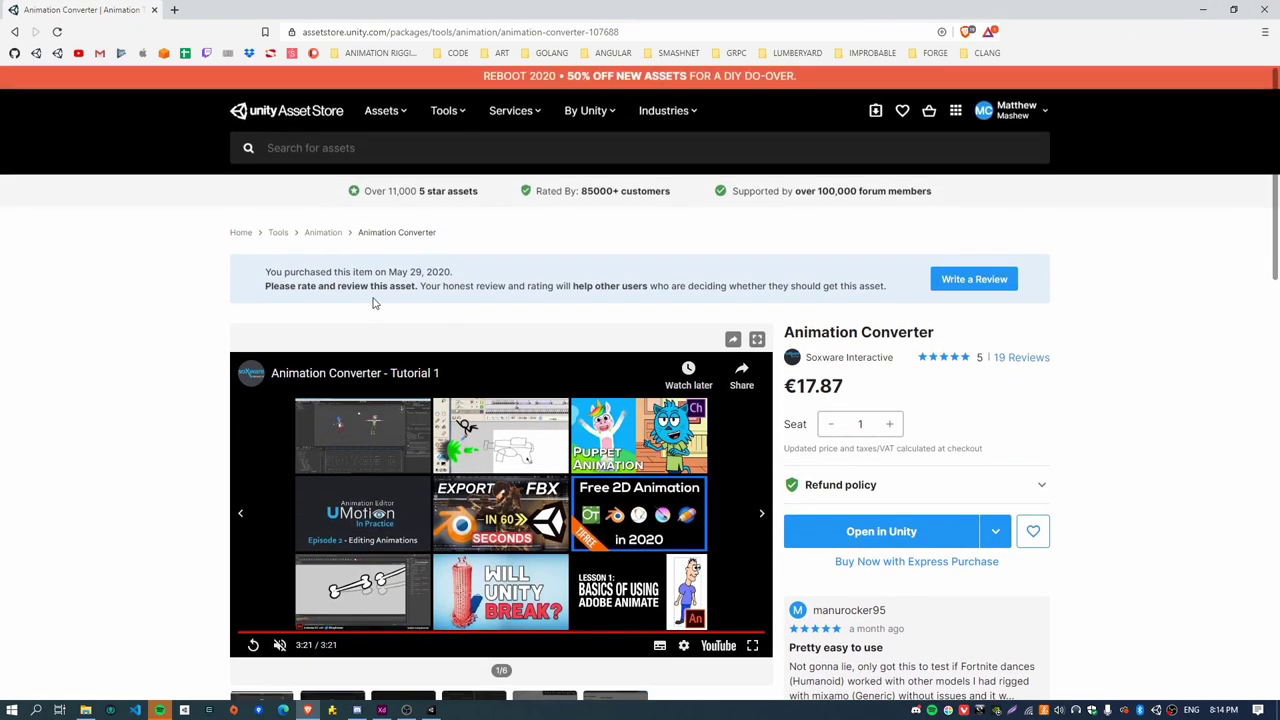
left_click_drag(385, 271, 465, 273)
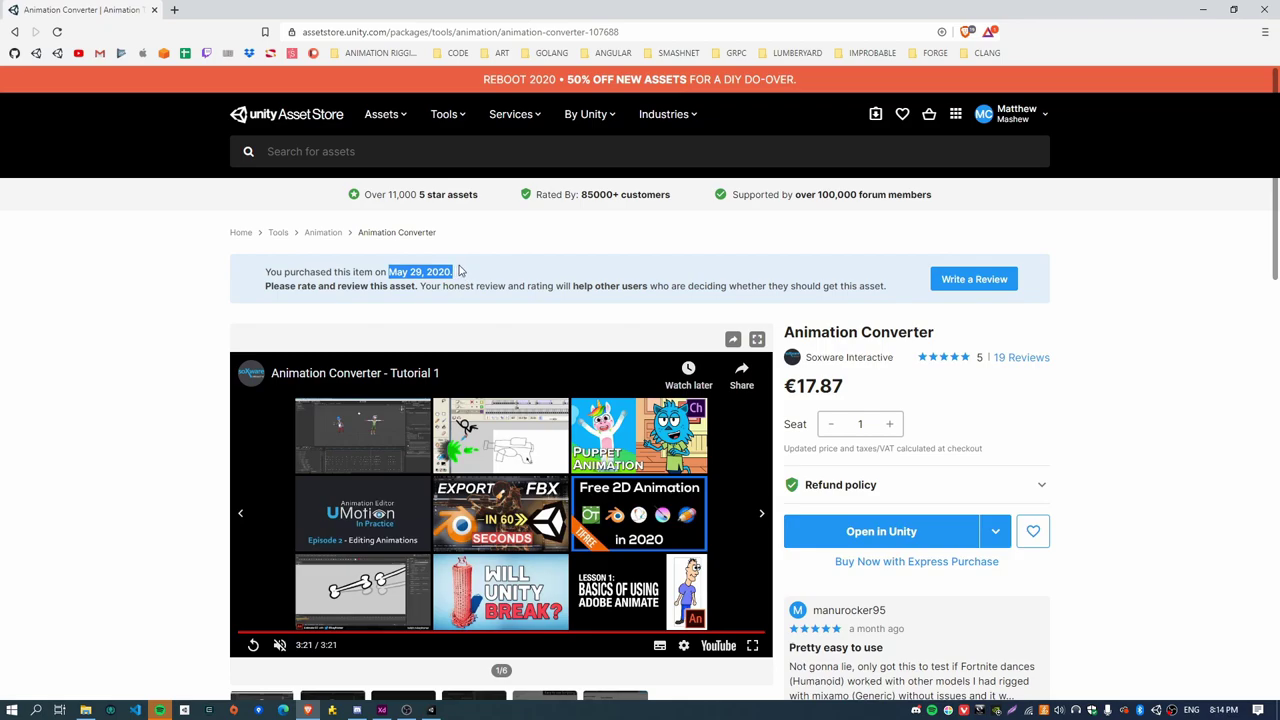
Step: Return to Unity and inspect TestConstraint's constrained object and override source under RigLayer_AimBody
left_click(1206, 12)
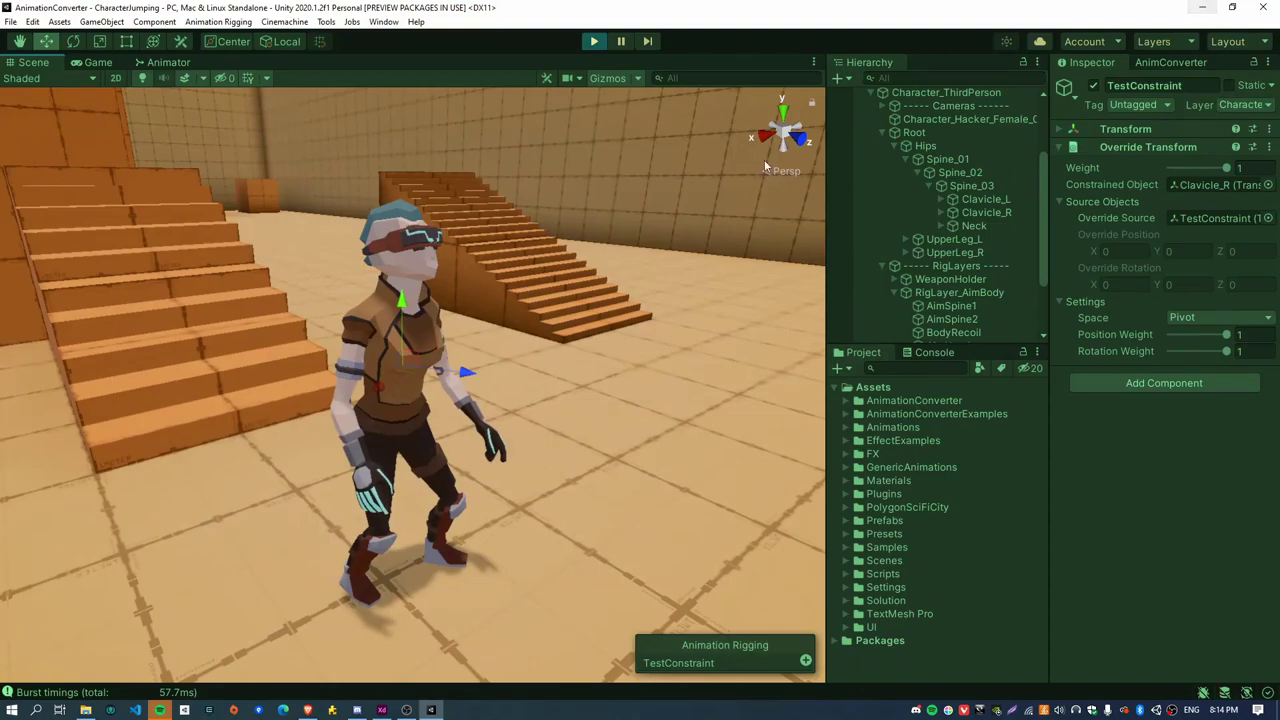
key("s")
right_click_drag(668, 414, 709, 390)
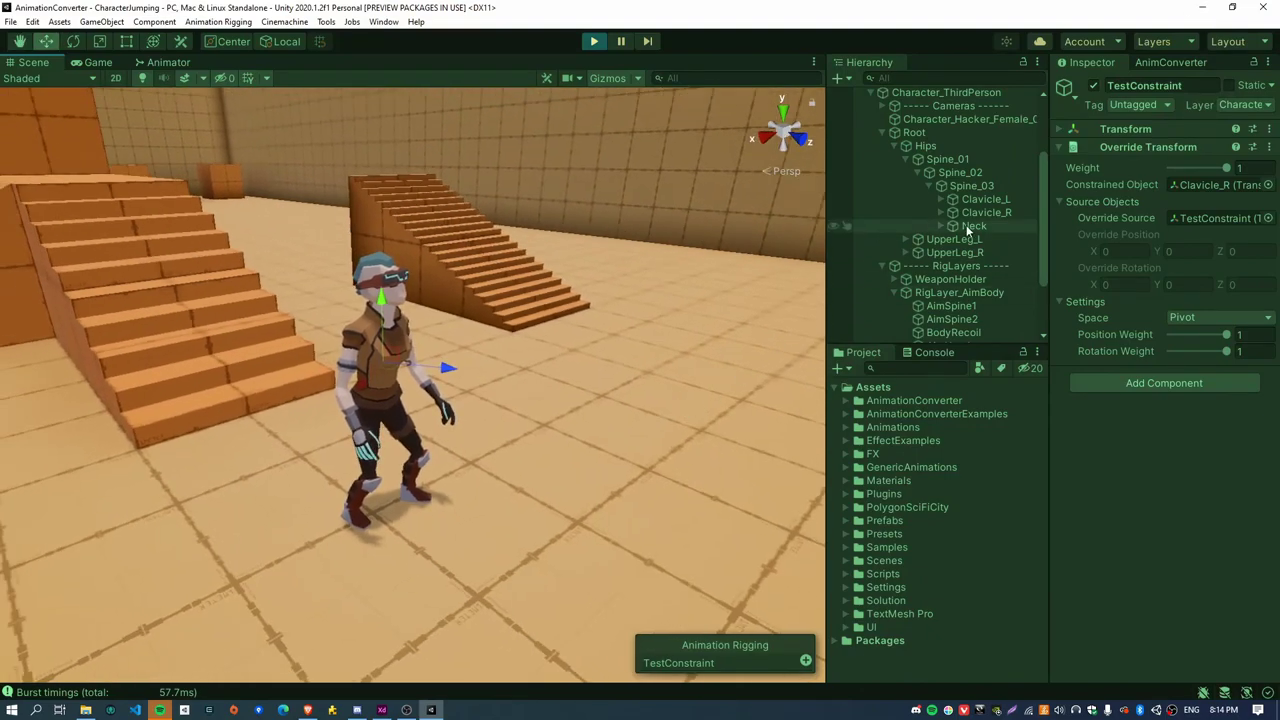
scroll(966, 229, "down", 3)
left_click(967, 282)
left_click(975, 293)
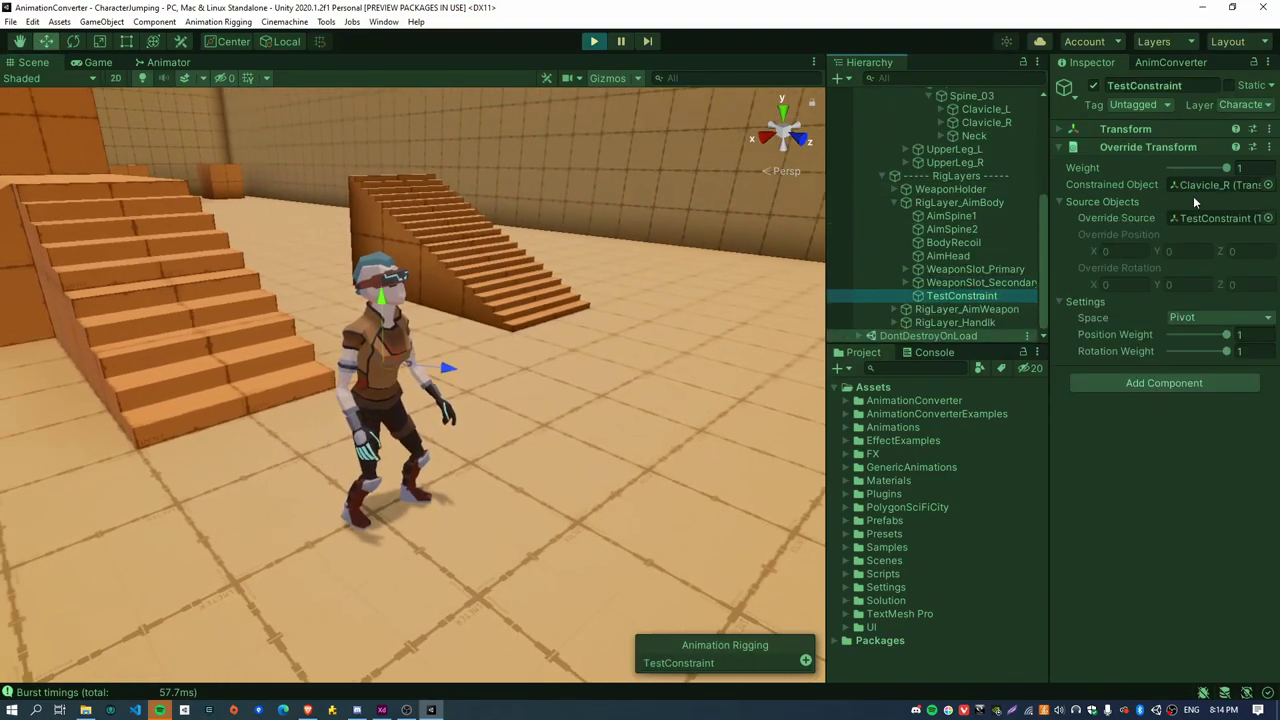
left_click(1212, 183)
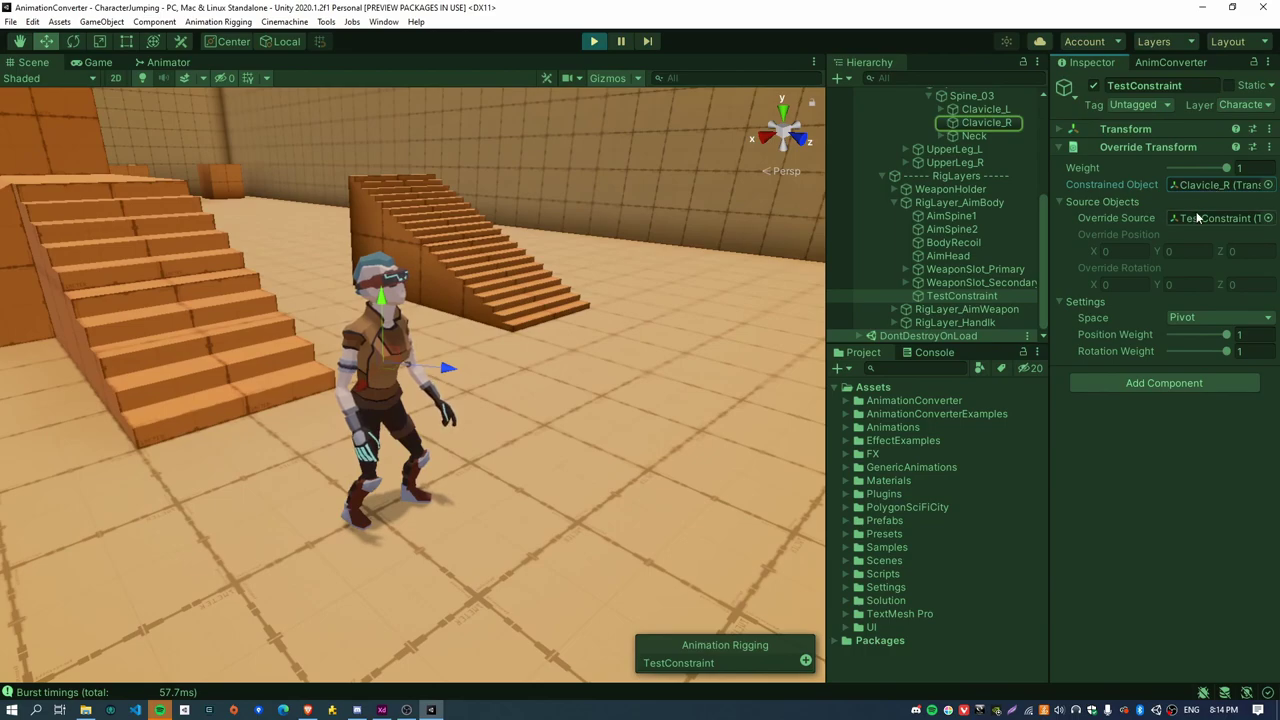
left_click(1204, 219)
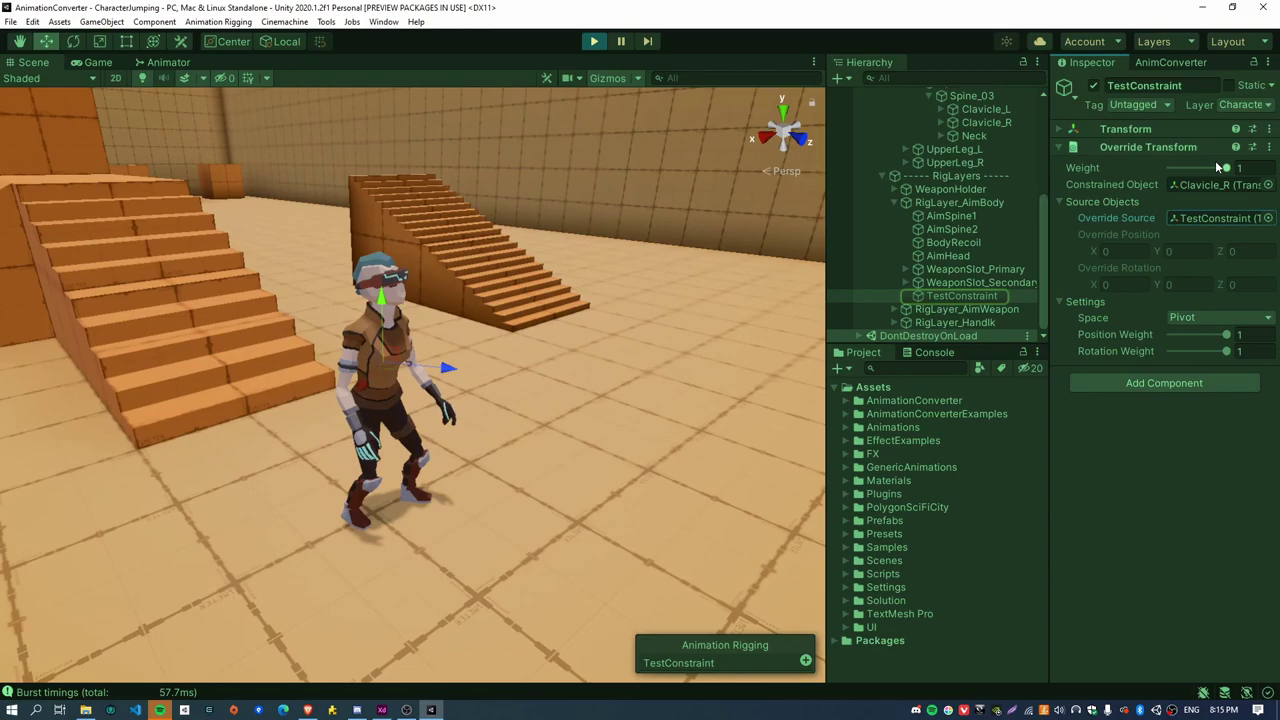
left_click_drag(572, 352, 628, 362, "alt")
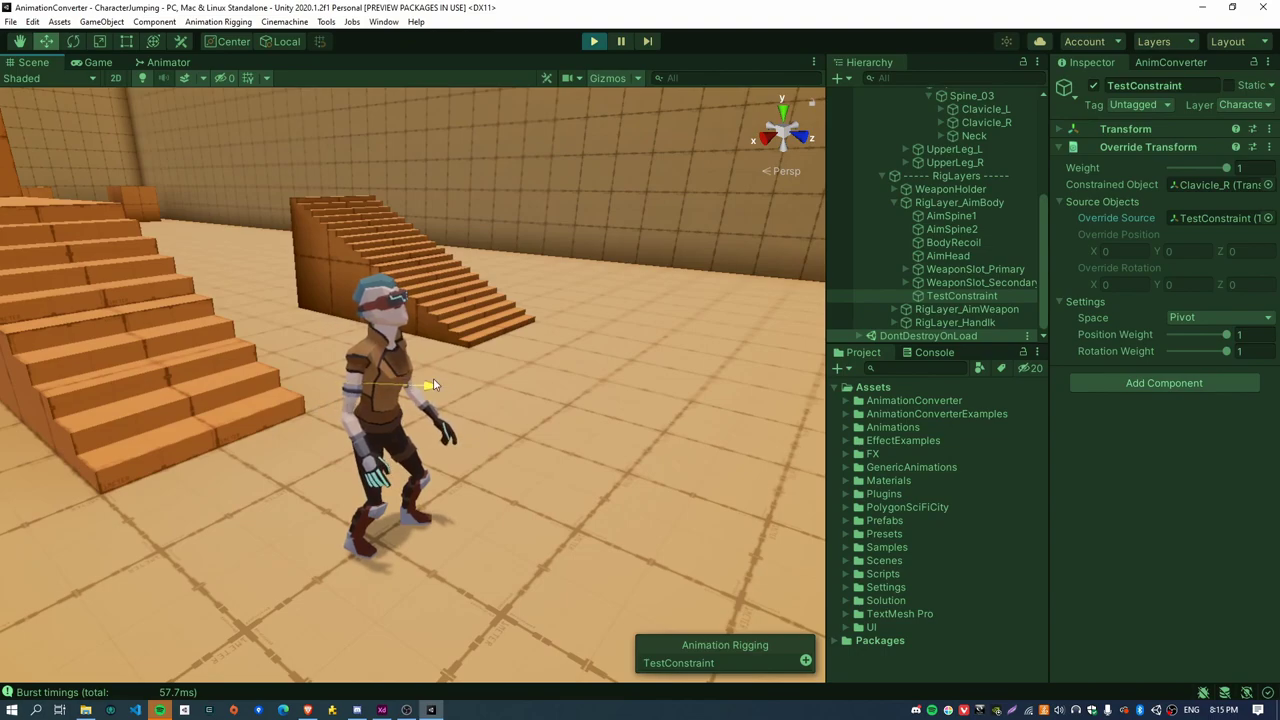
key("w")
right_click_drag(557, 448, 615, 427)
key("s")
left_click_drag(615, 427, 563, 446, "alt")
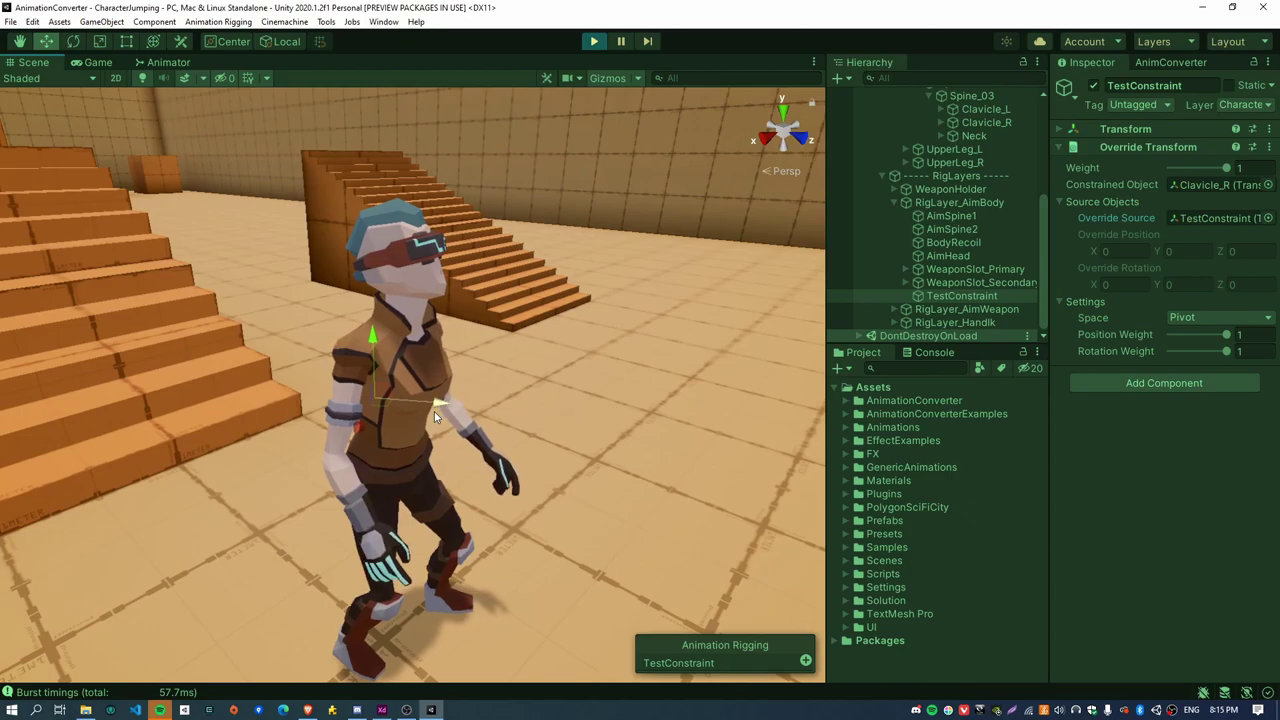
key("s")
right_click_drag(611, 342, 633, 363)
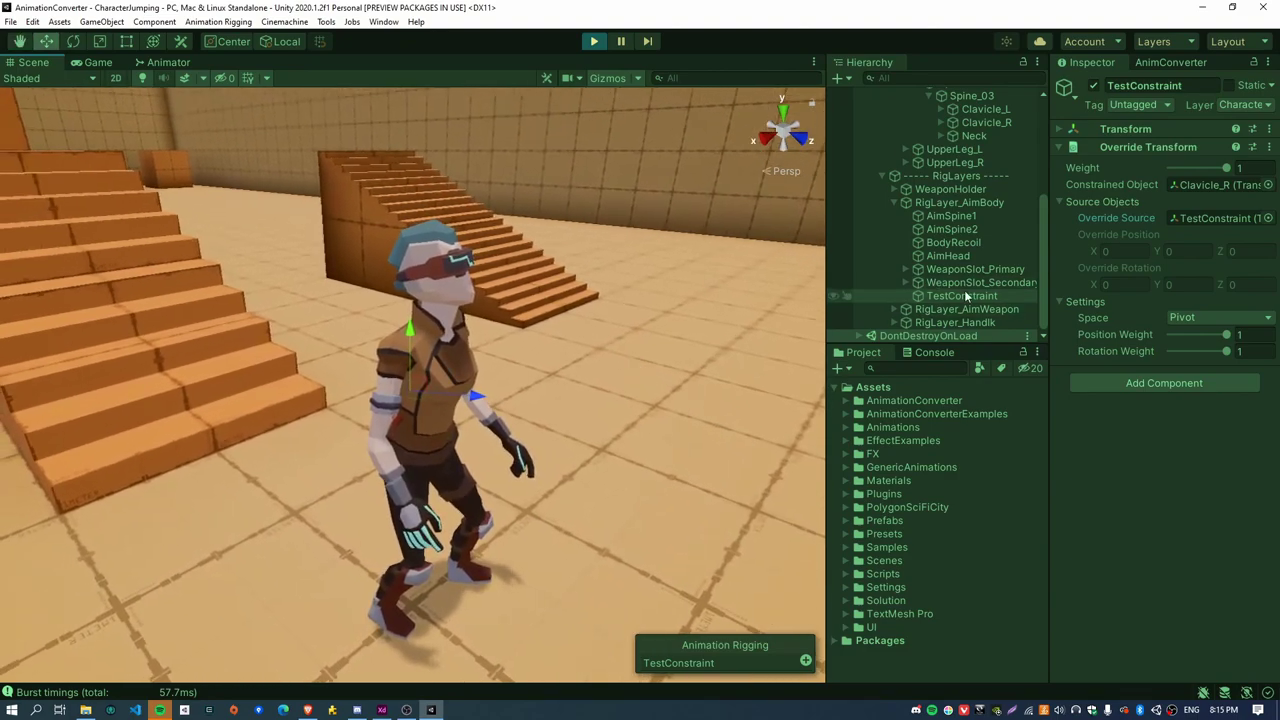
Step: Collapse Root and RigLayers to inspect Character_ThirdPerson's Animator component, and stop play mode
scroll(964, 290, "up", 5)
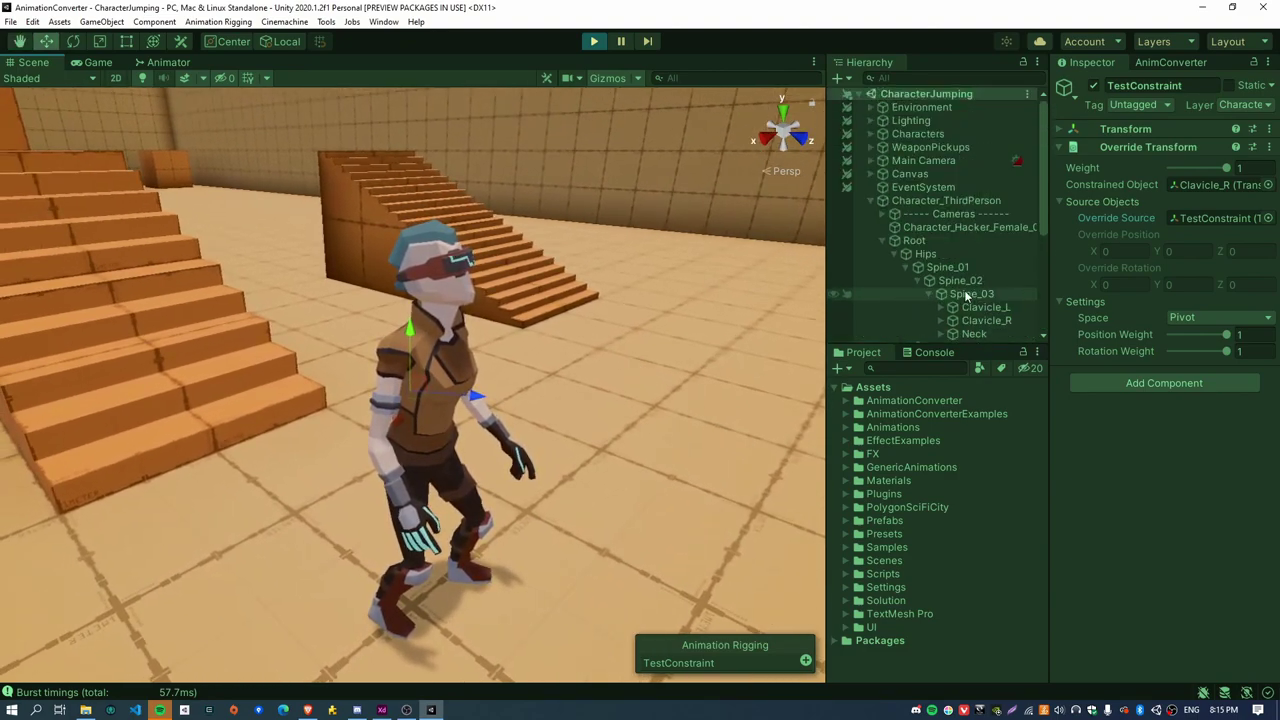
scroll(964, 290, "down", 5)
scroll(964, 290, "up", 4)
left_click(881, 192)
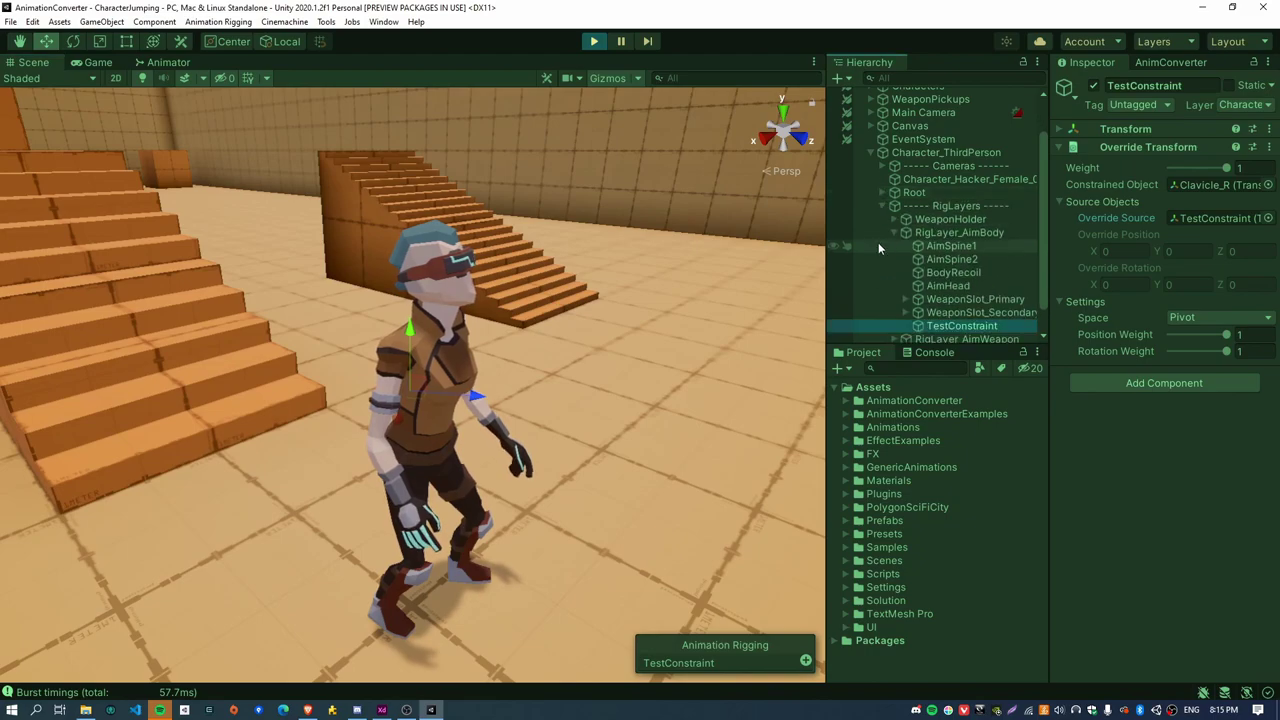
left_click(882, 206)
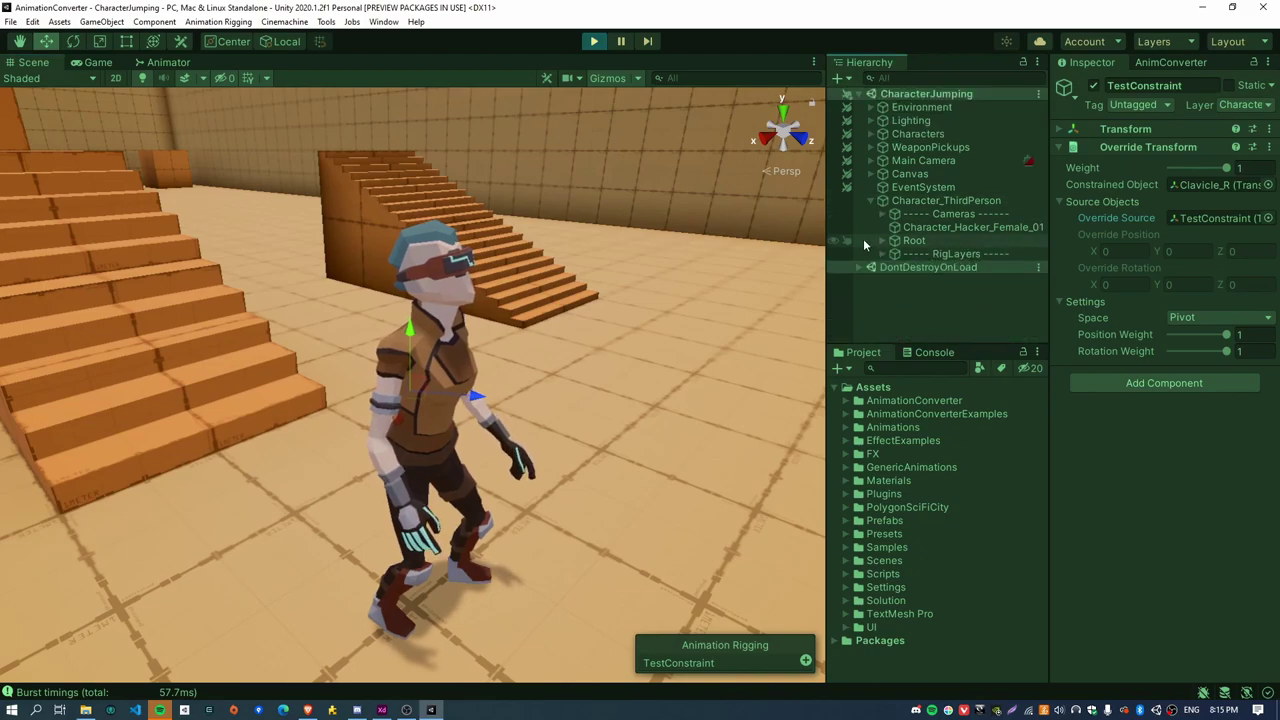
left_click(922, 199)
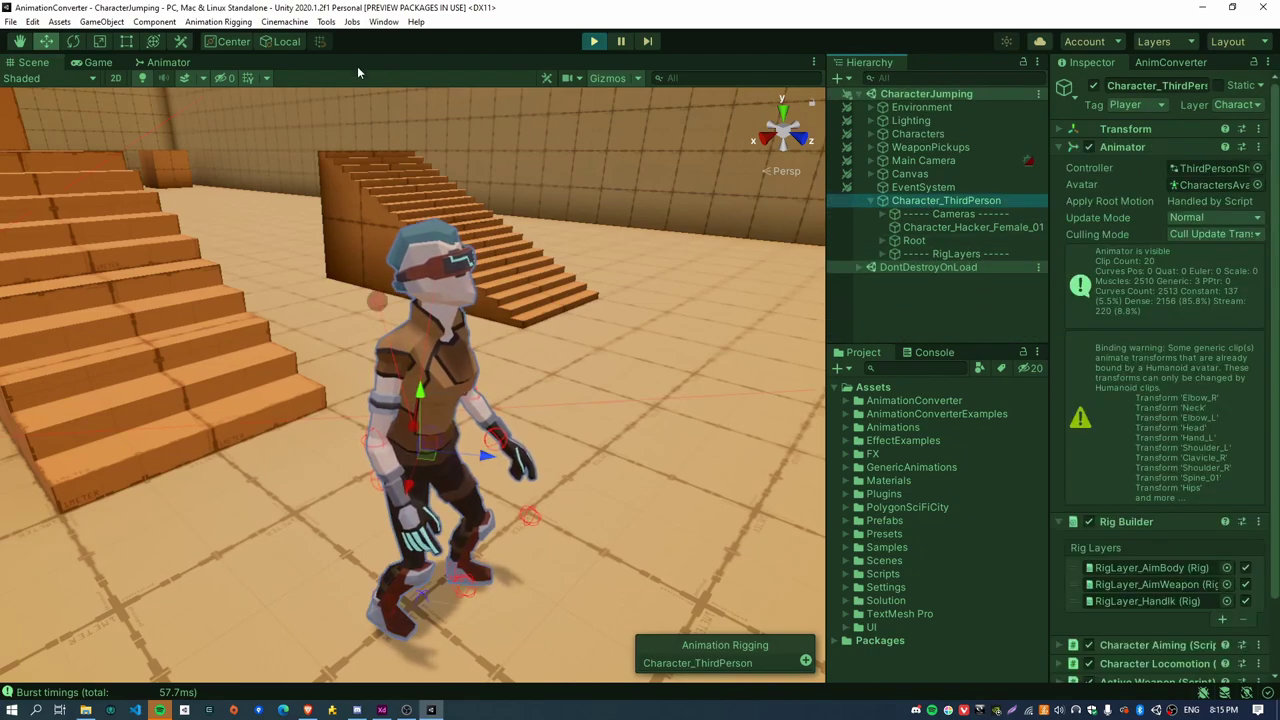
left_click(594, 42)
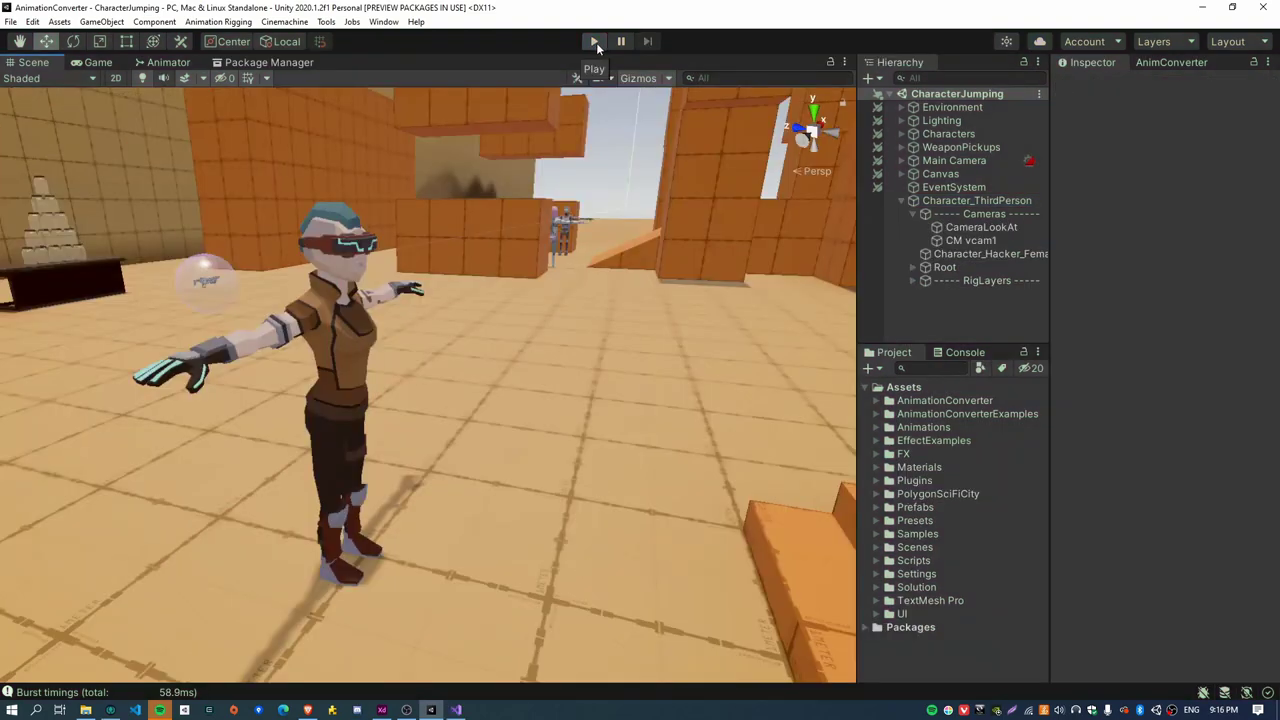
Step: Review the Animation Converter package in Package Manager and its AnimationConverter and AnimationConverterExamples folders in the project
left_click(258, 62)
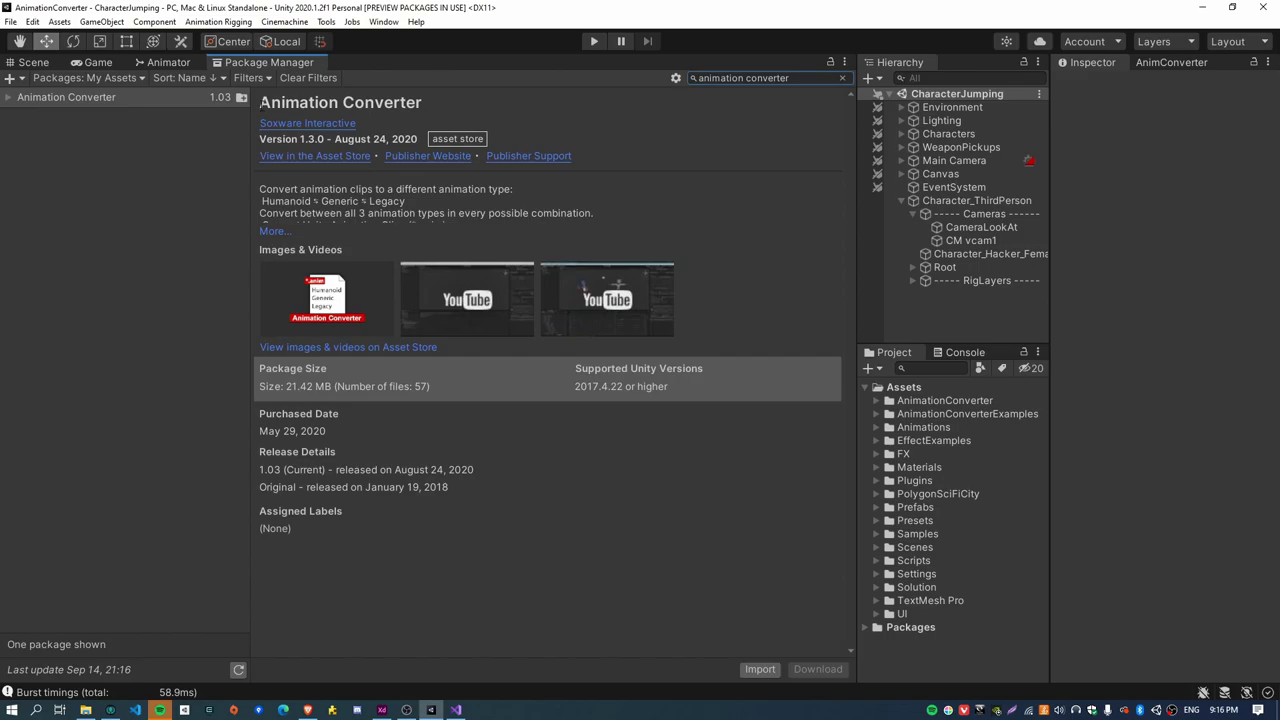
mouse_move(422, 104)
left_mouse_down()
mouse_move(328, 104)
mouse_move(443, 104)
left_mouse_up()
left_click(935, 401)
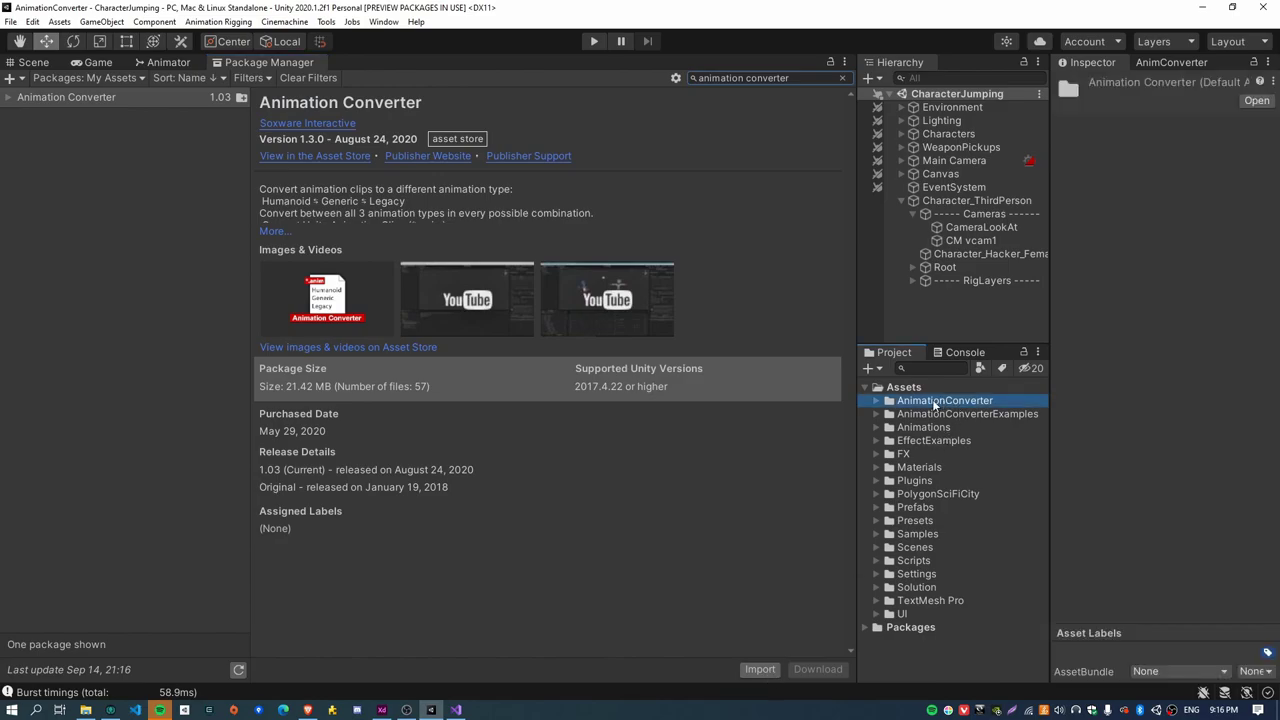
left_click(993, 414)
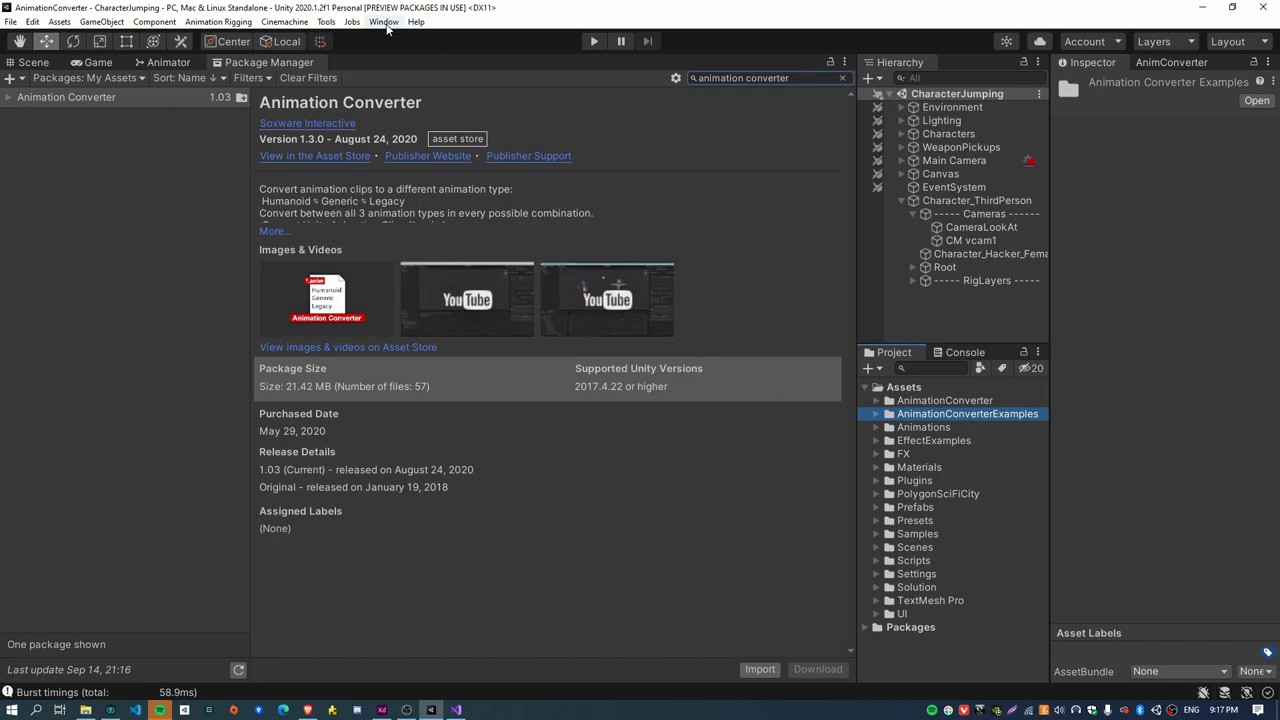
Step: Open the Animation Converter tool and set its output animation type to Generic
left_click(383, 22)
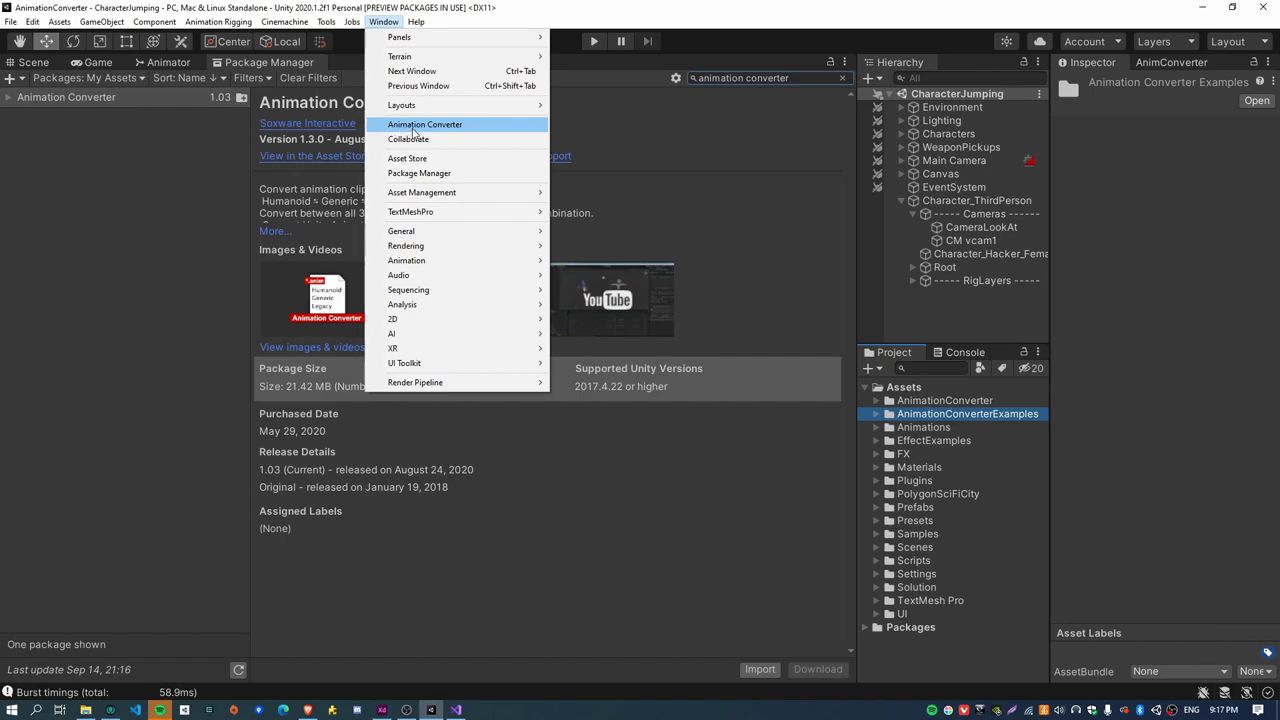
left_click(425, 124)
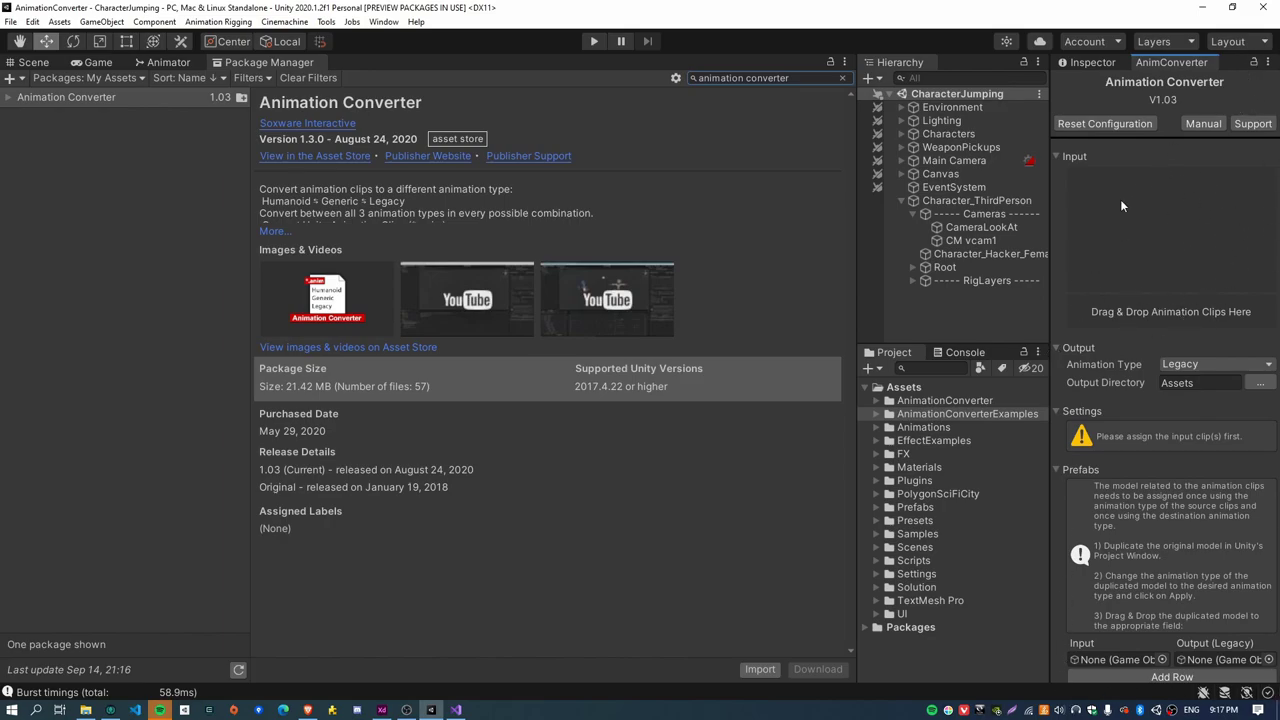
left_click(1204, 364)
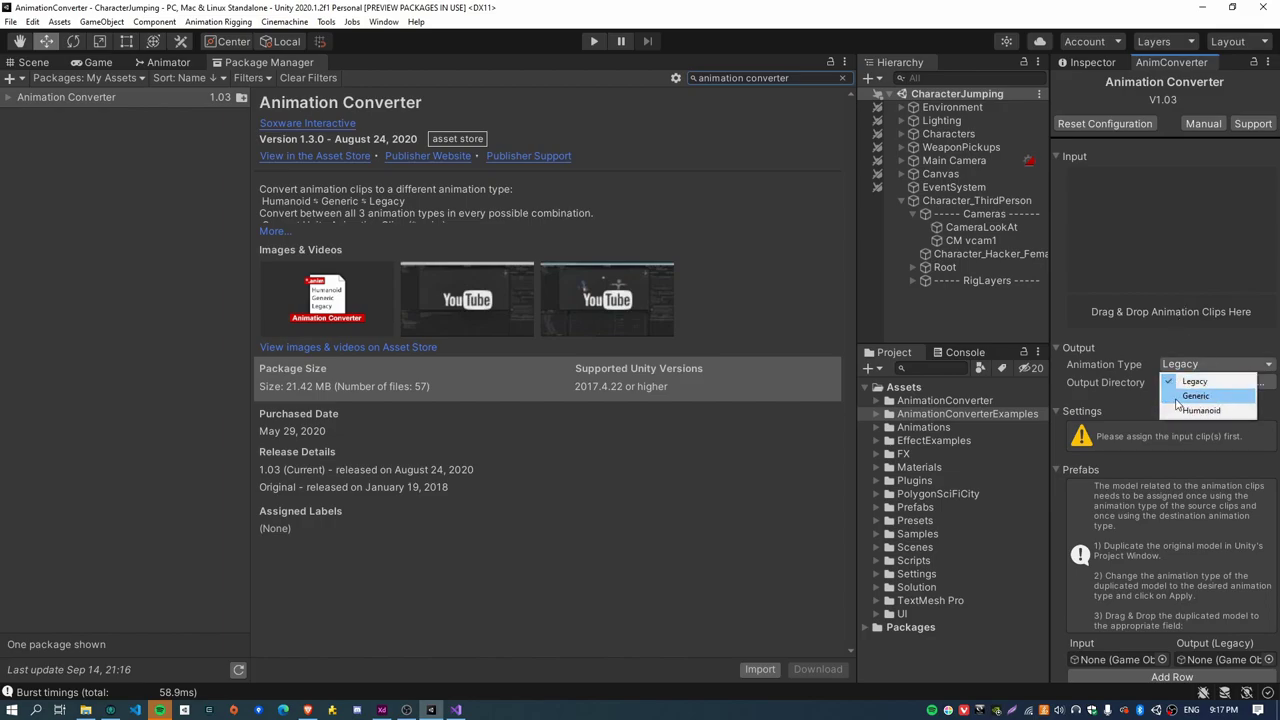
left_click(1190, 403)
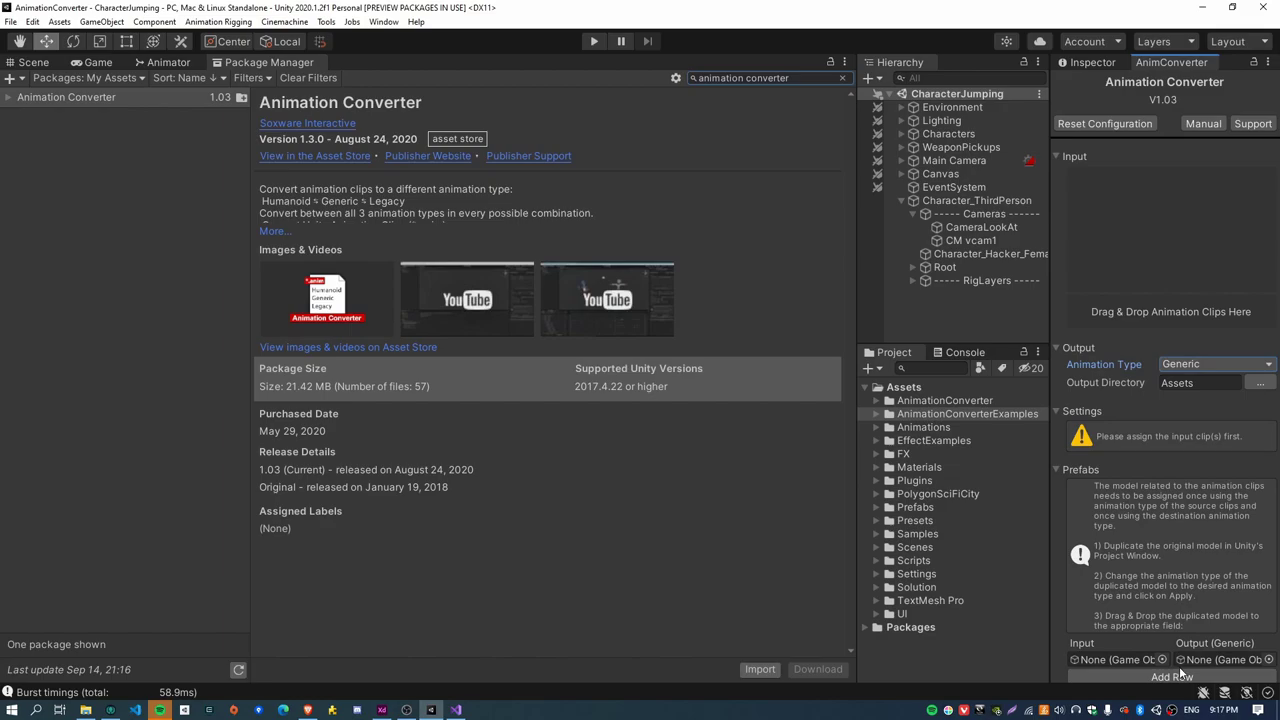
Step: Add all the m@ strafe animations from the Animations/Male/Animations/Strafe folder to the converter's input clips
double_click(932, 428)
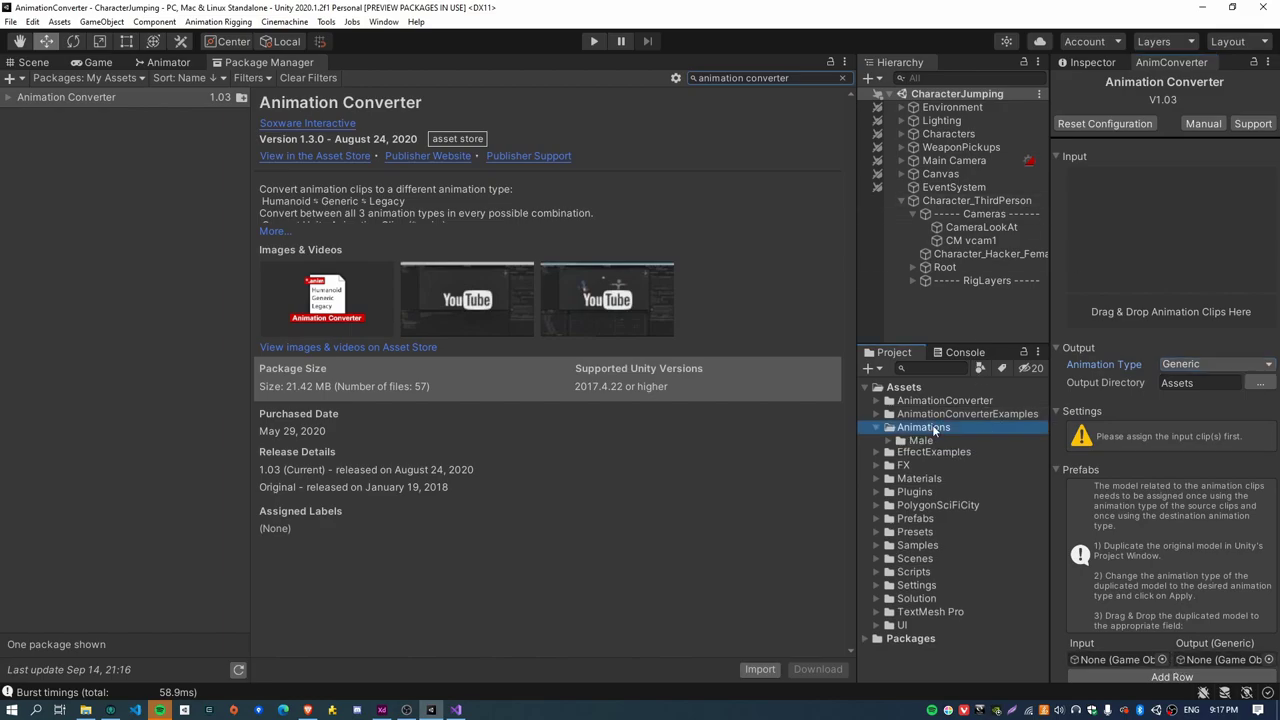
double_click(920, 440)
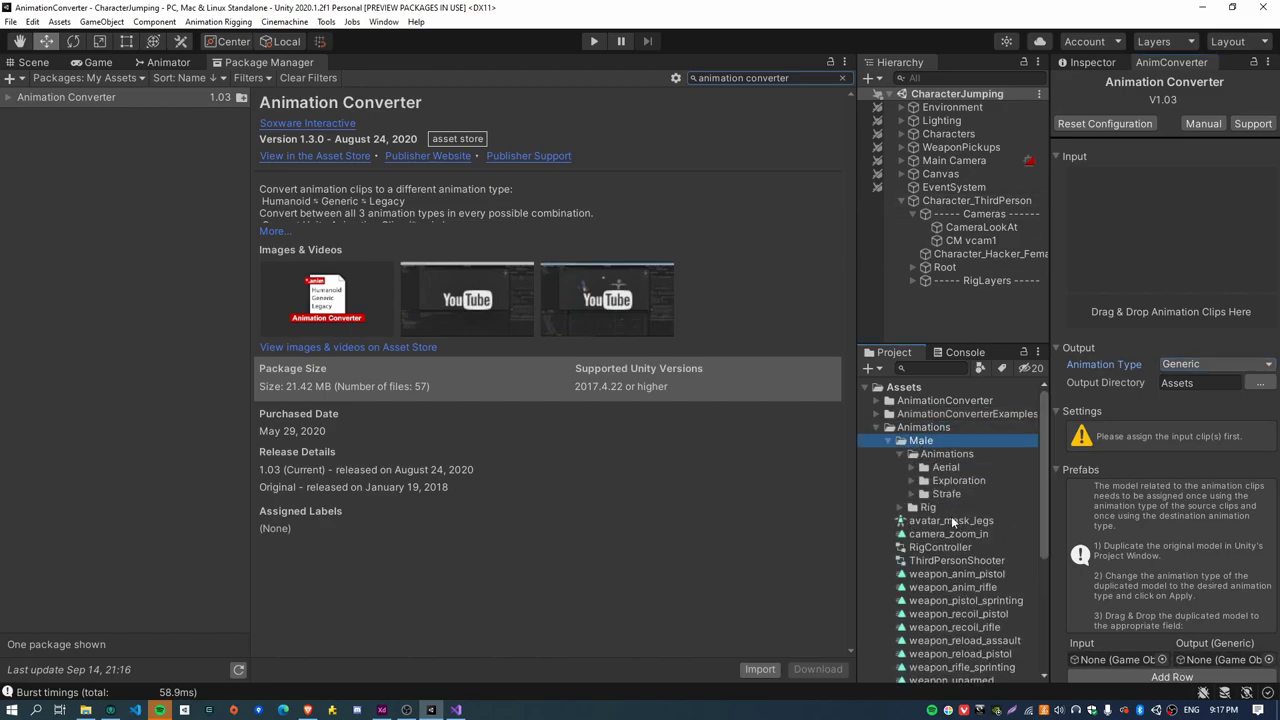
double_click(946, 494)
scroll(962, 531, "down", 2)
left_click(975, 474)
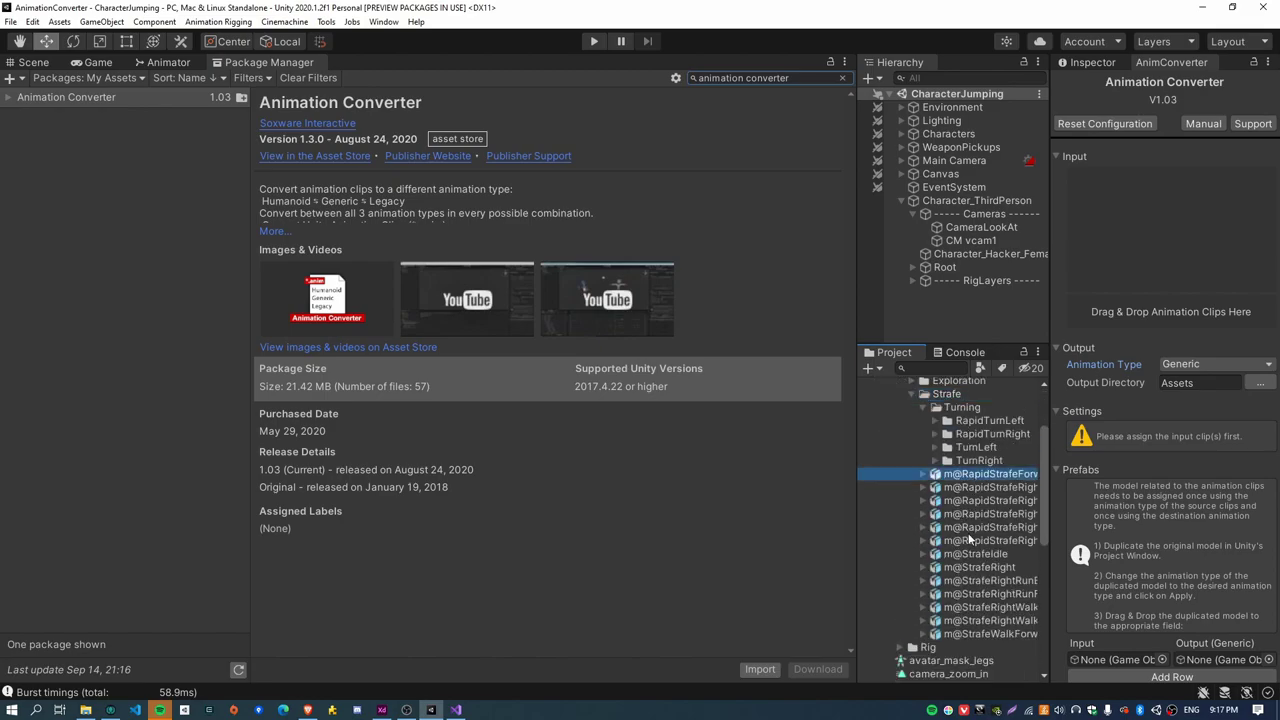
left_click(986, 631, "shift")
left_click_drag(986, 631, 1152, 309)
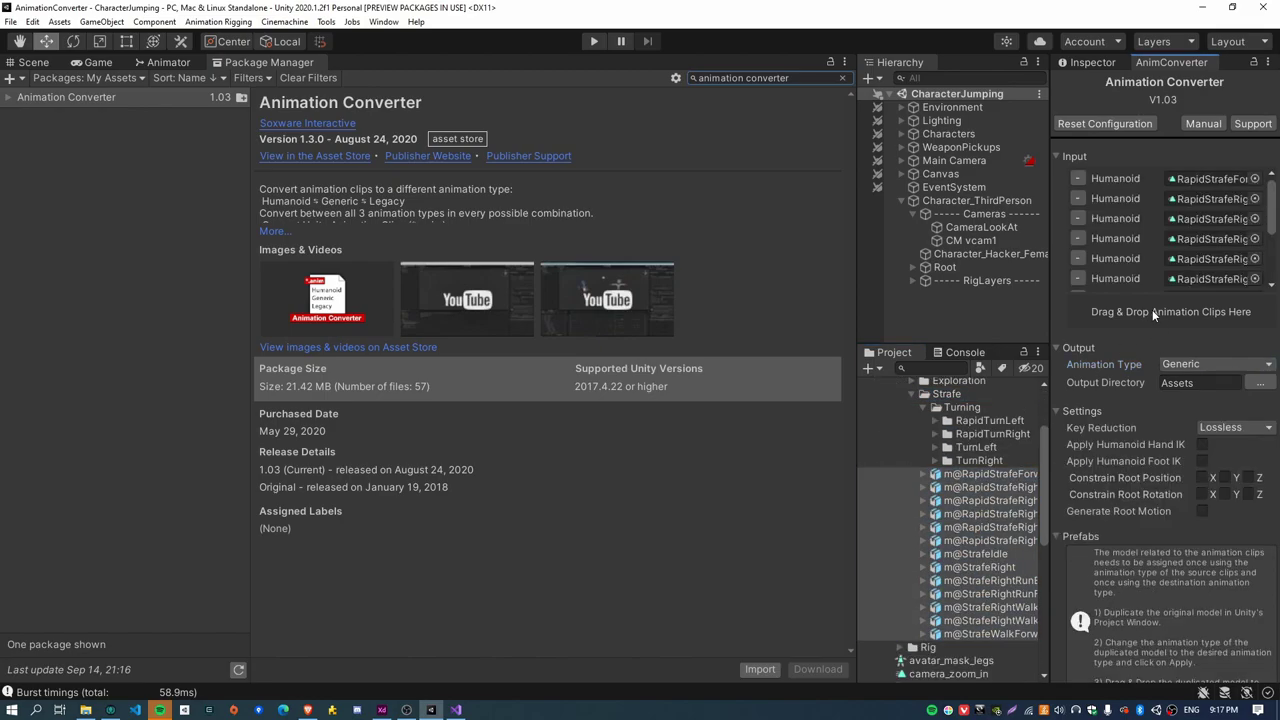
scroll(963, 490, "up", 2)
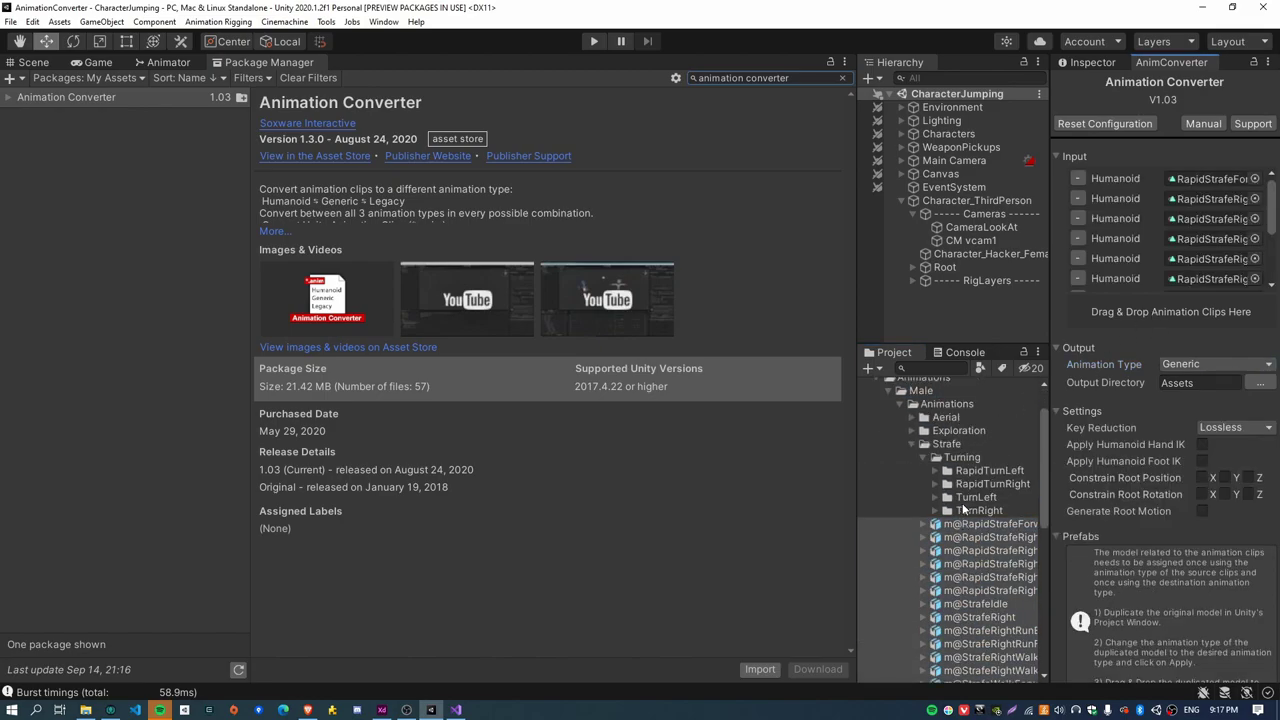
Step: Add the m@ animations from the Animations/Male/Animations/Exploration folder to the converter's input clips
left_click(933, 420)
left_click(968, 444)
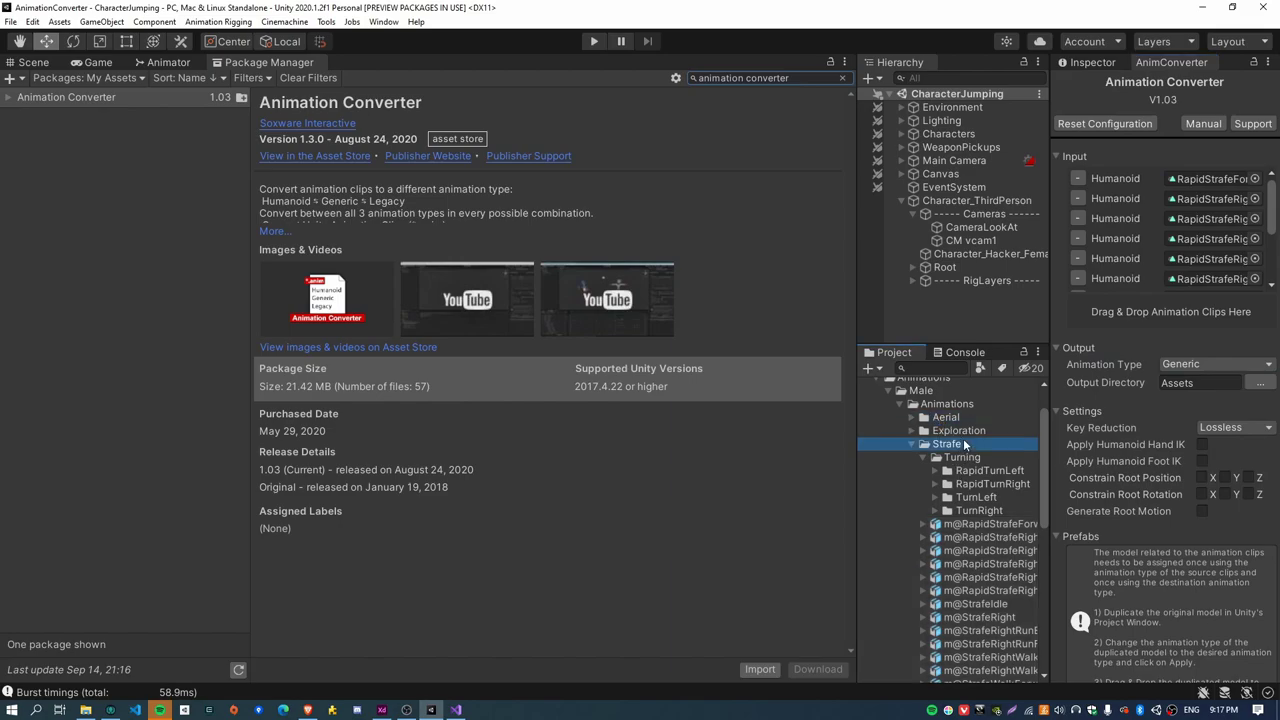
double_click(966, 432)
left_click(982, 485)
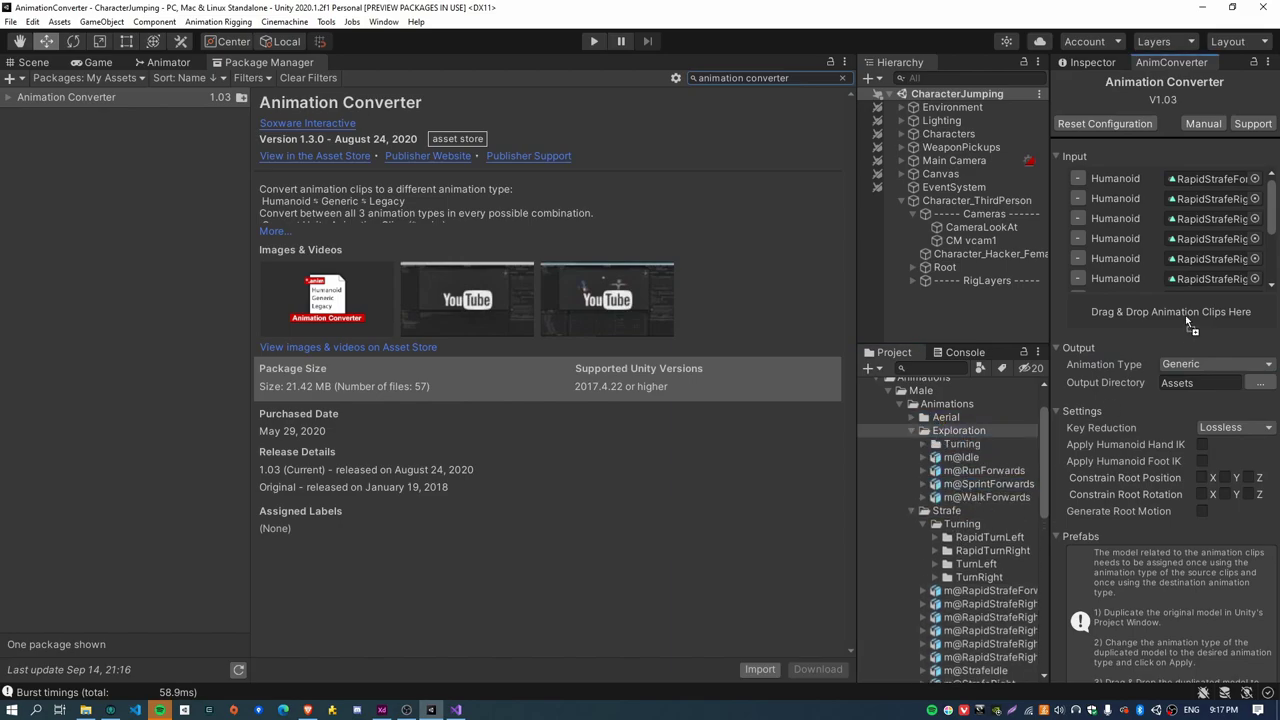
Step: Add the m@RunForward jump animations from the Aerial/Jump/RunningJump folder to the converter's input clips
double_click(945, 417)
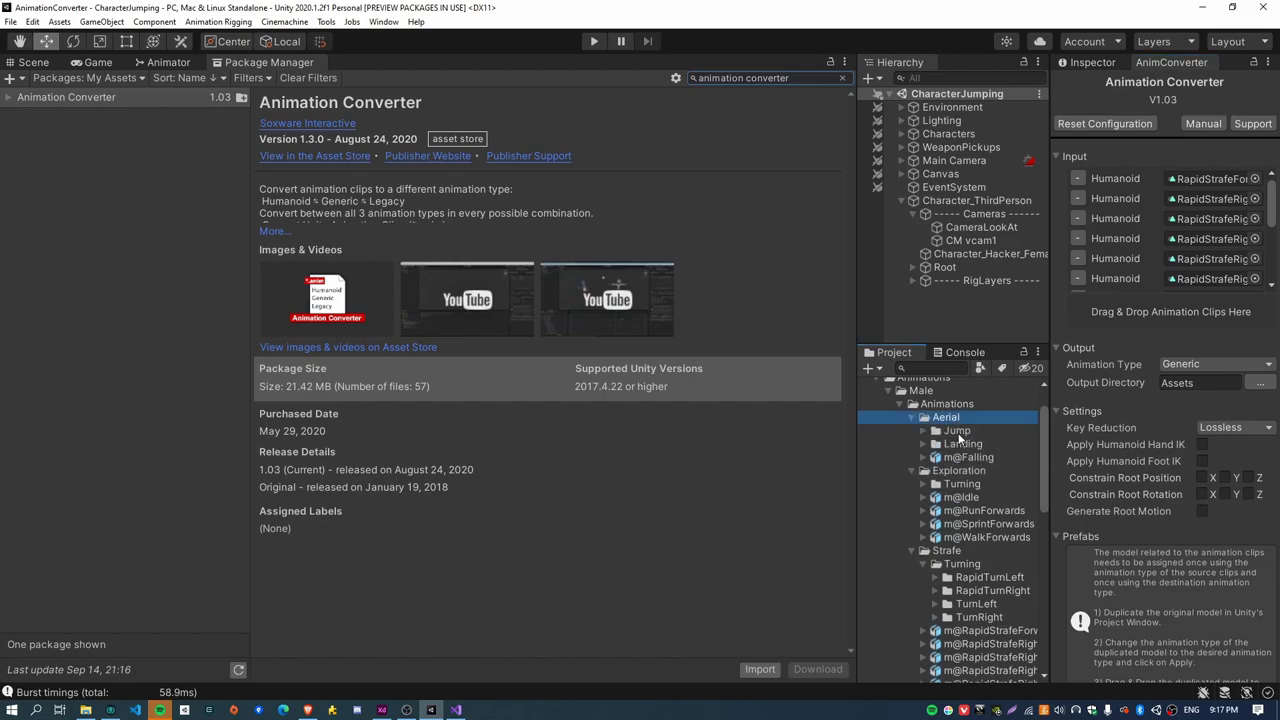
double_click(957, 431)
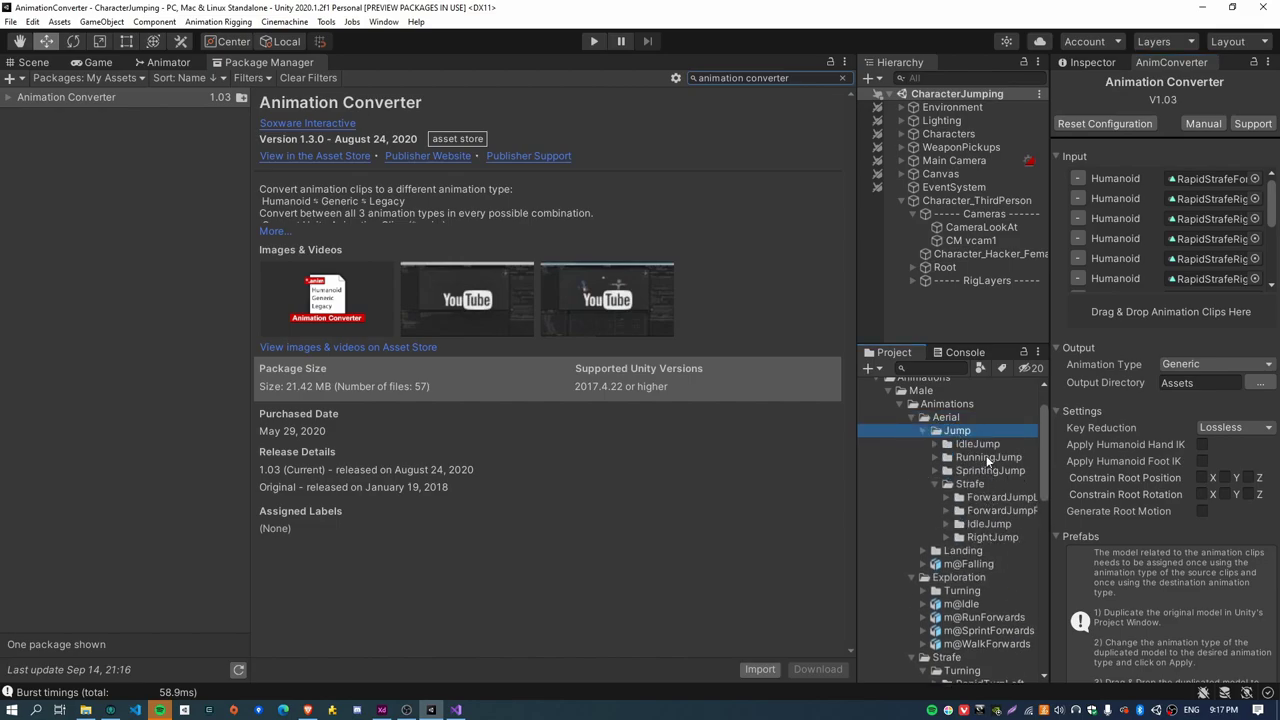
double_click(988, 457)
left_click_drag(988, 457, 1209, 199)
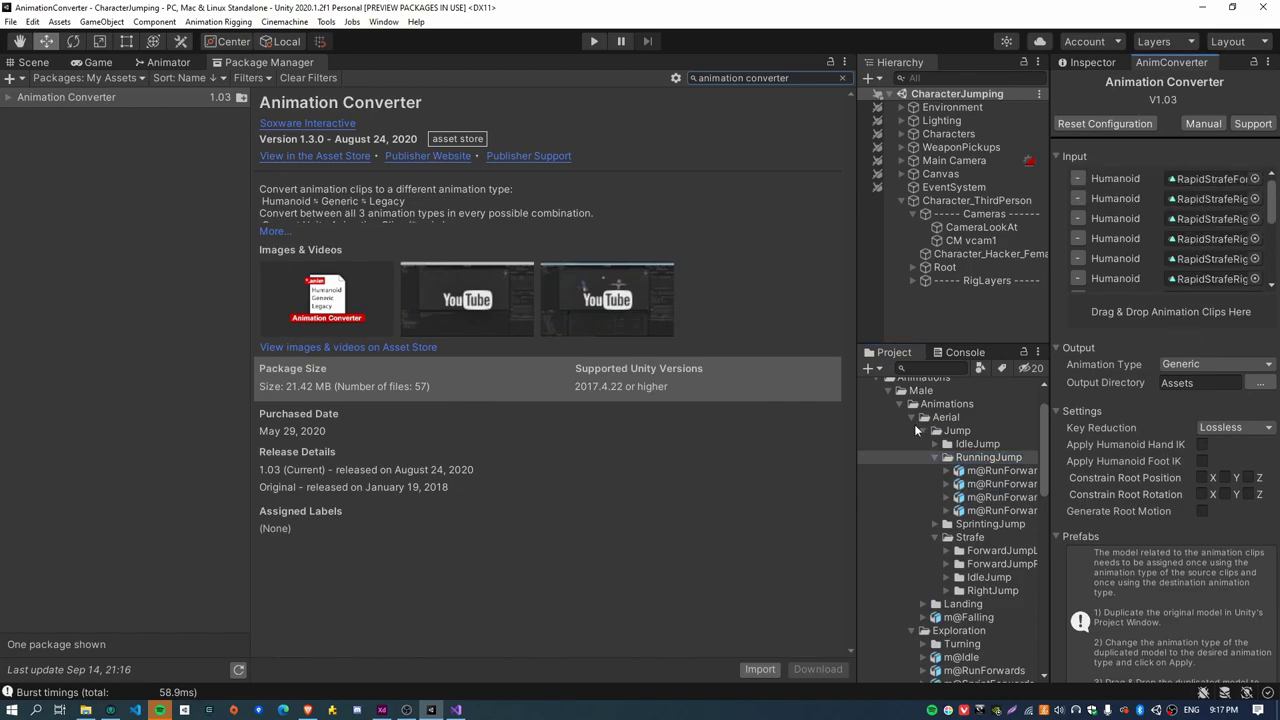
scroll(872, 446, "up", 2)
left_click(877, 428)
left_click(868, 369)
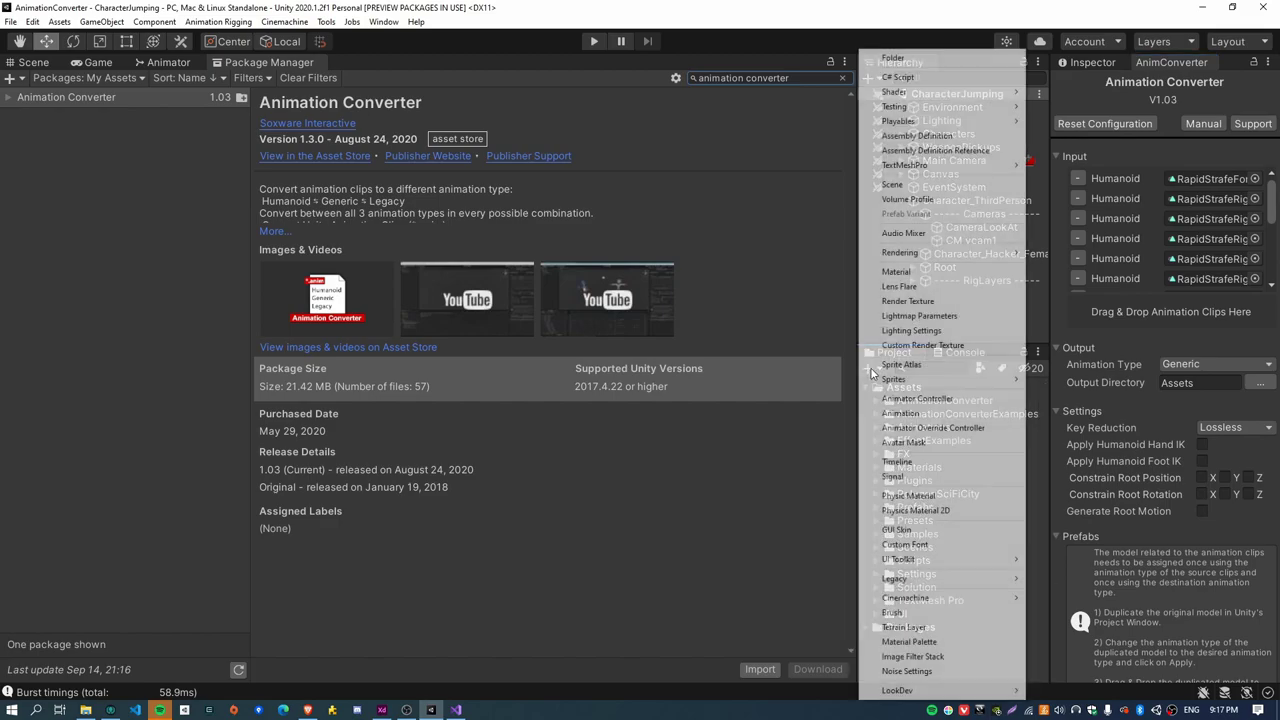
left_click(893, 58)
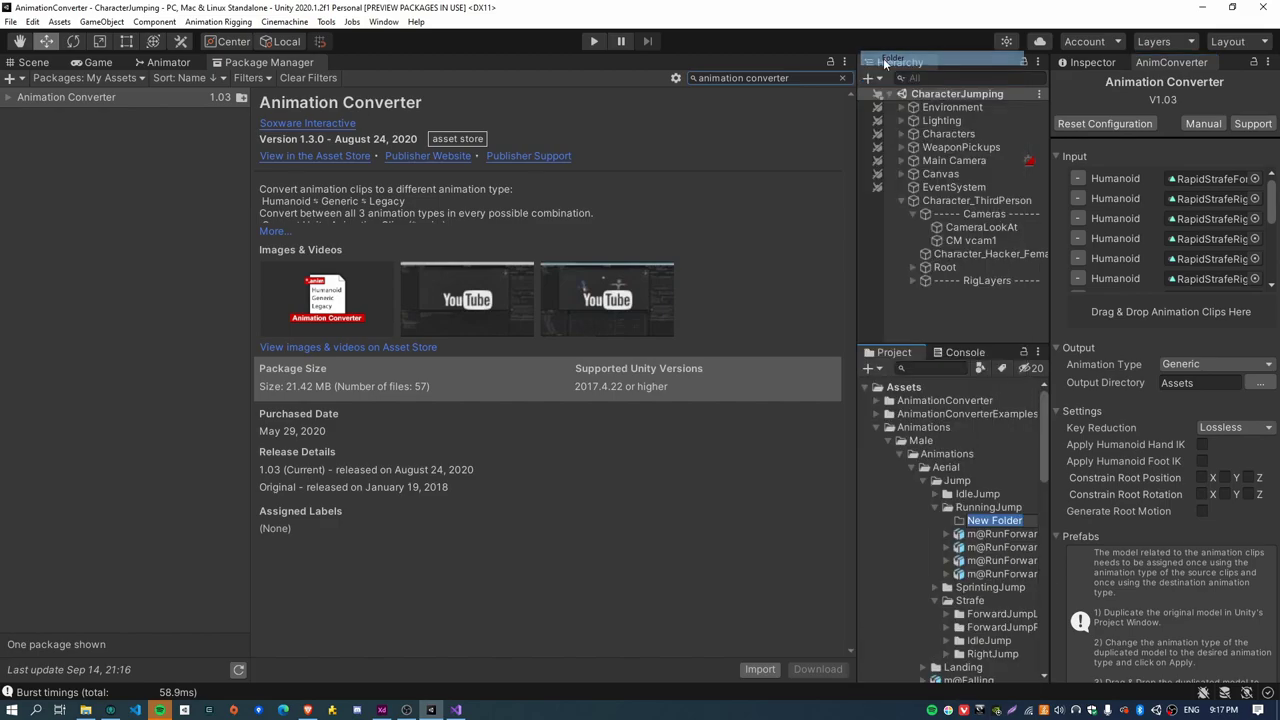
key("Return")
key("Delete")
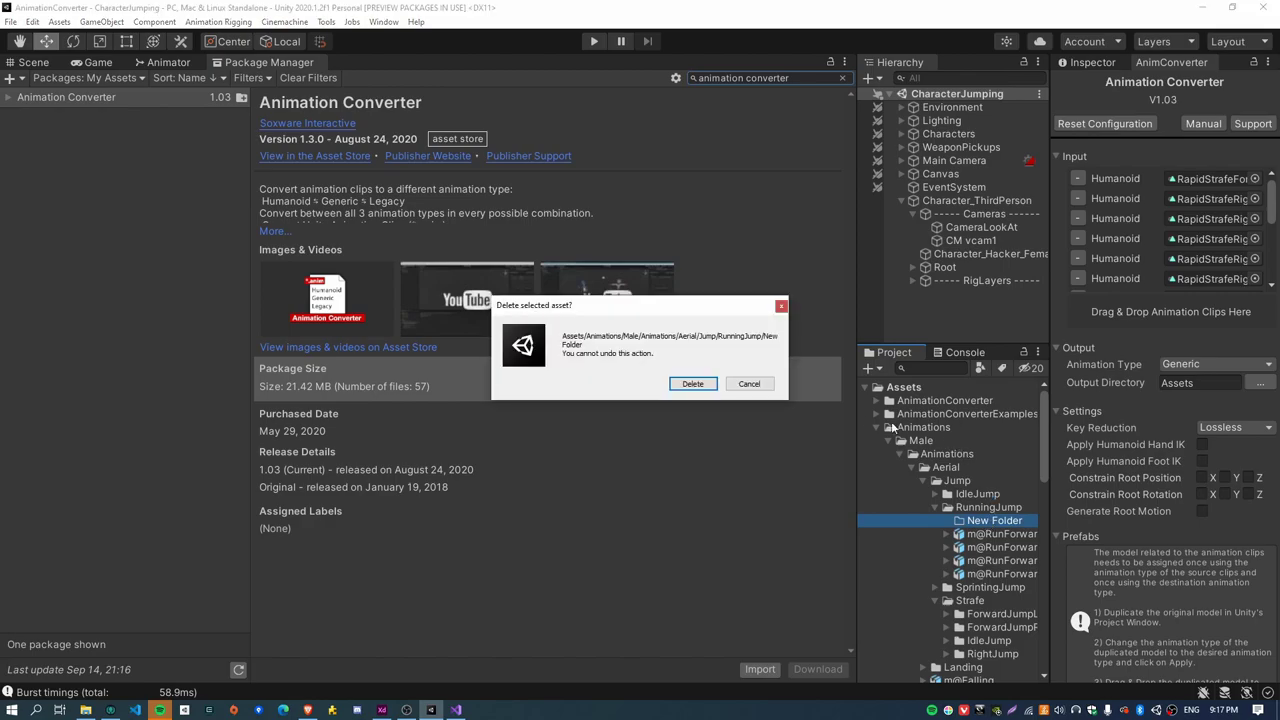
key("Return")
Step: Create a folder named GenericAnimations directly under Assets
left_click(895, 391)
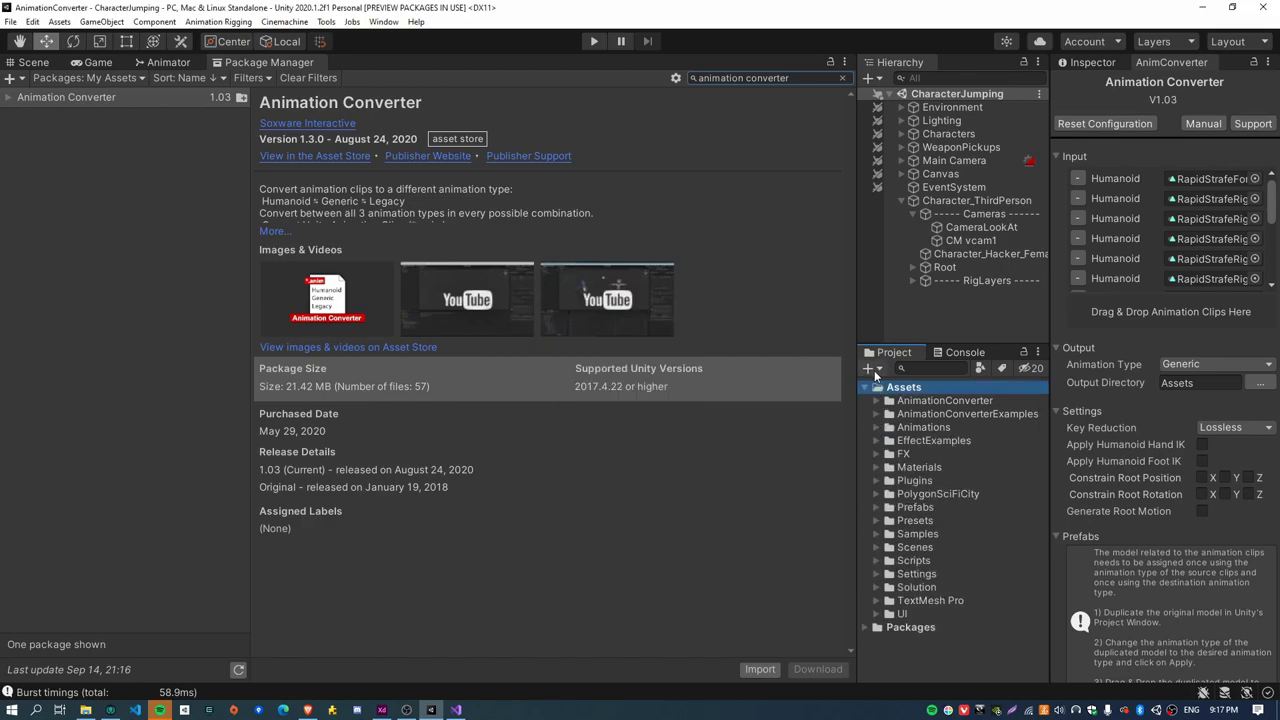
left_click(875, 372)
left_click(910, 52)
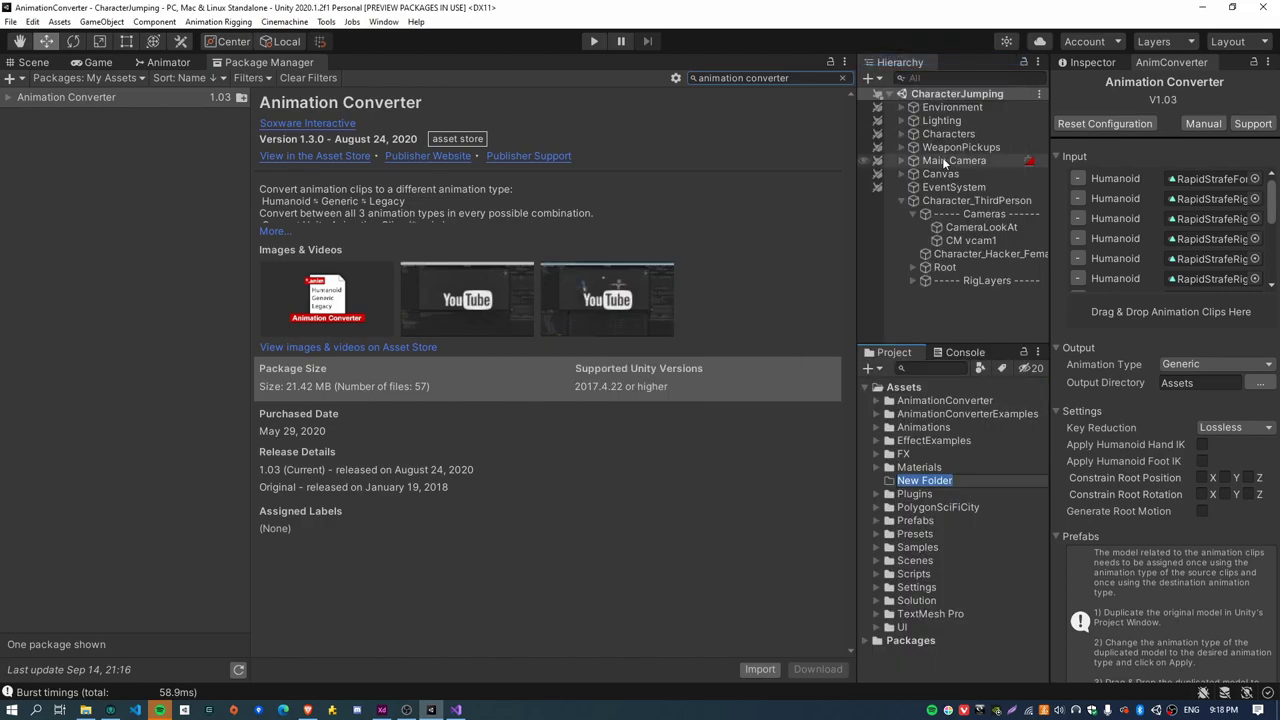
type("GenericAnimations")
key("Return")
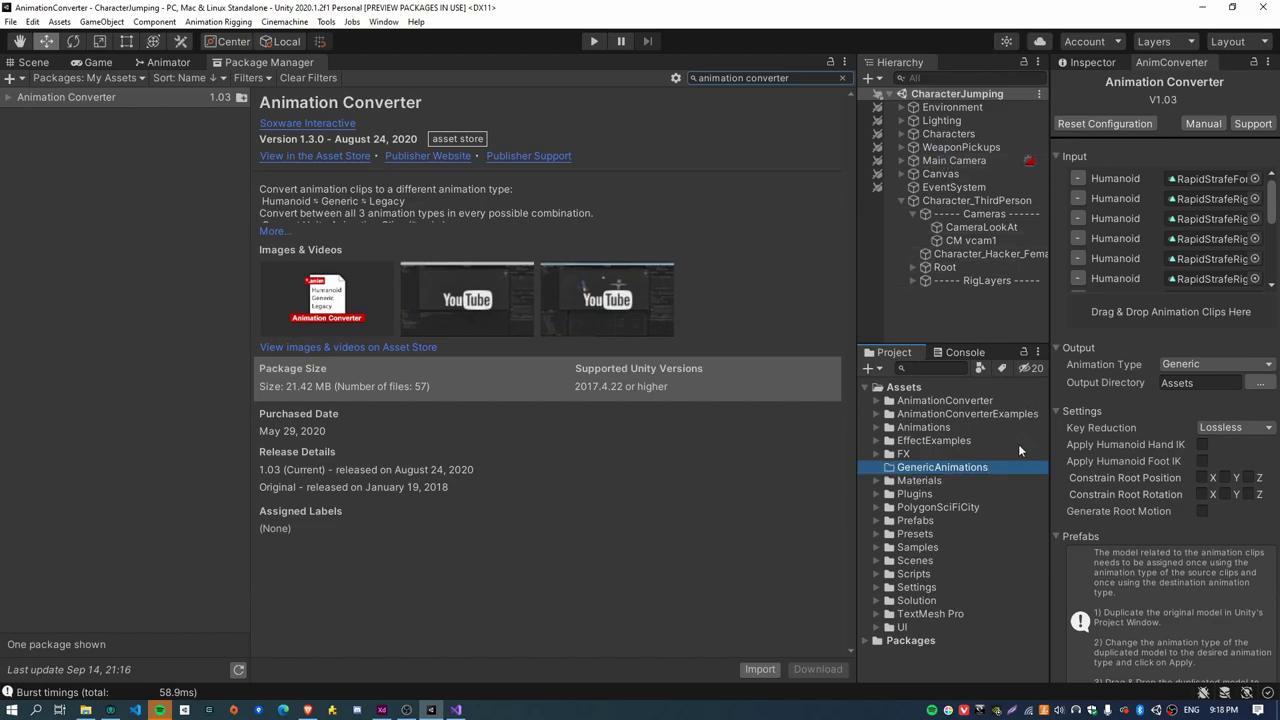
Step: Set the converter's output directory to Assets/GenericAnimations and collapse its Settings section
left_click(1222, 384)
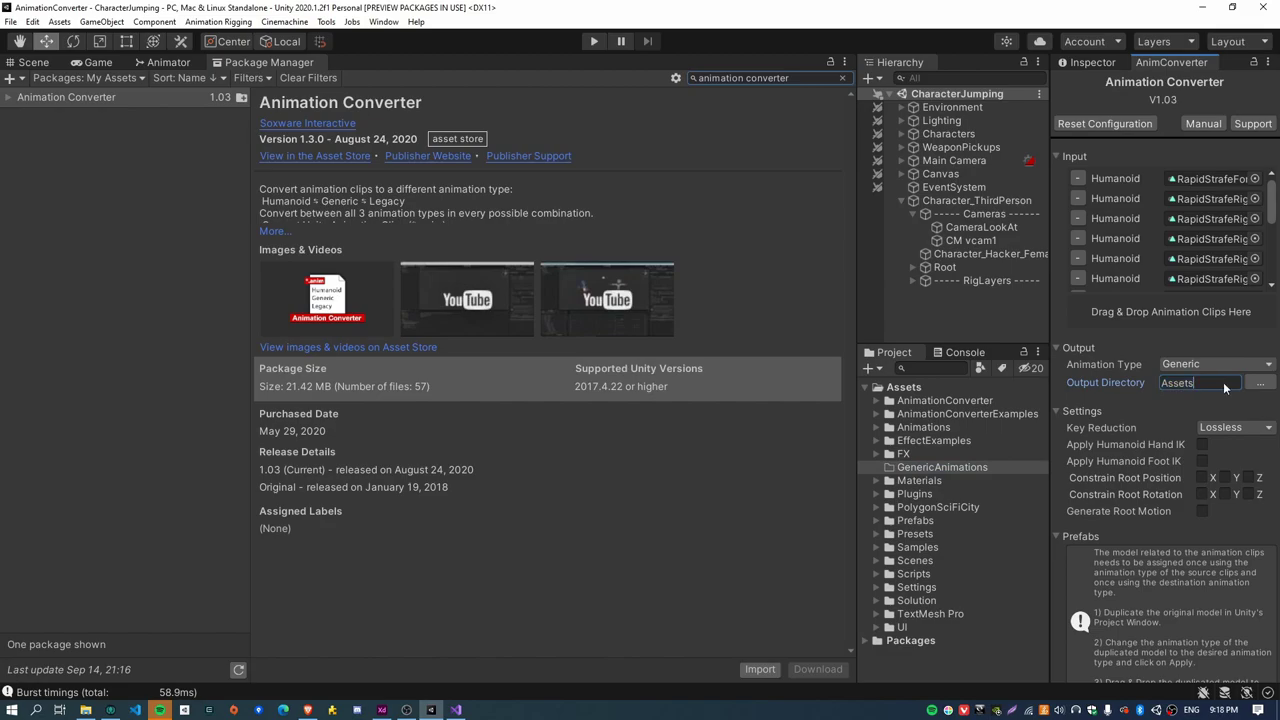
type("/GenericAnimations")
key("Return")
left_click(1056, 411)
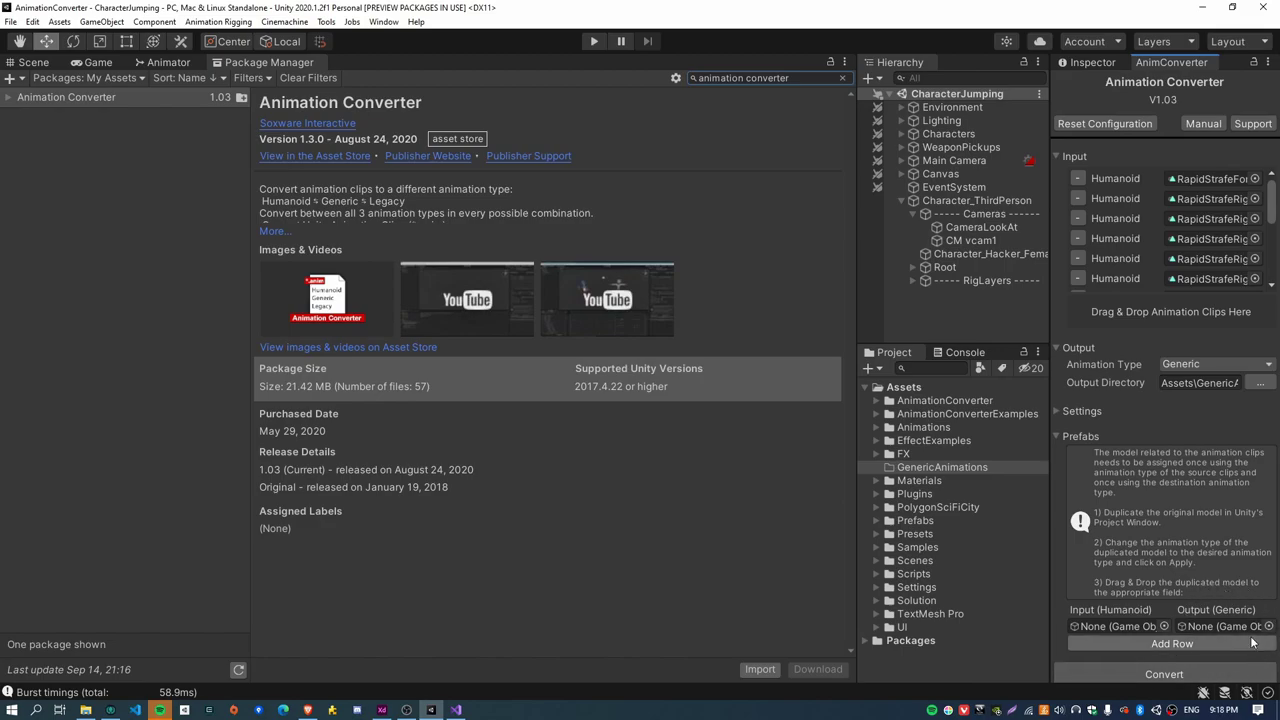
Step: Locate the source model of the avatar used by Character_ThirdPerson's Animator and view that Characters model's Rig import settings
left_click(913, 215)
left_click(912, 204)
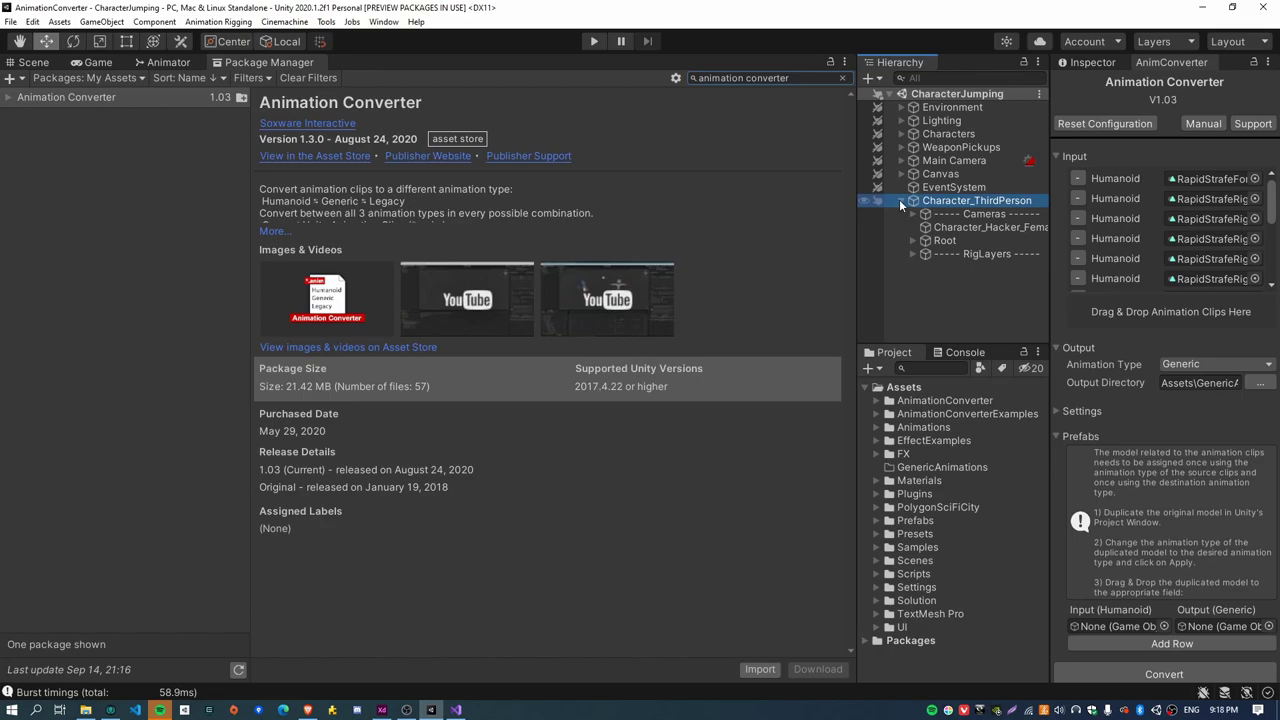
left_click(1091, 60)
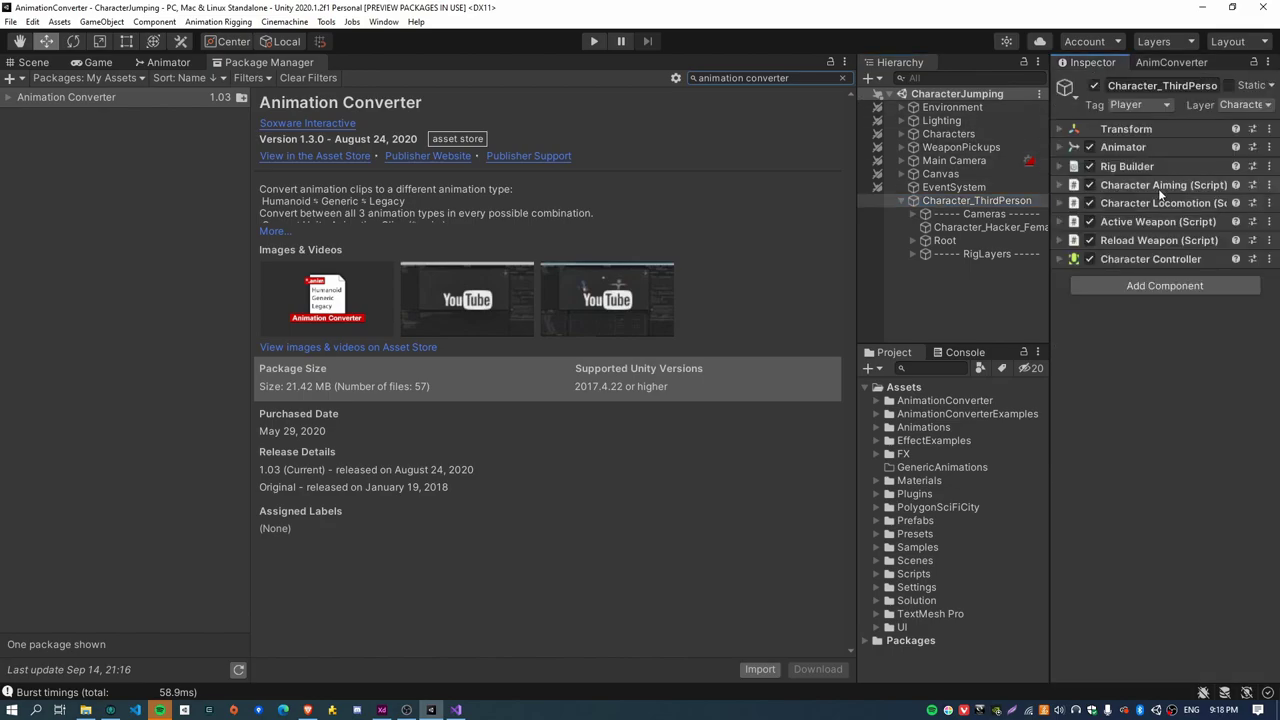
left_click(1136, 146)
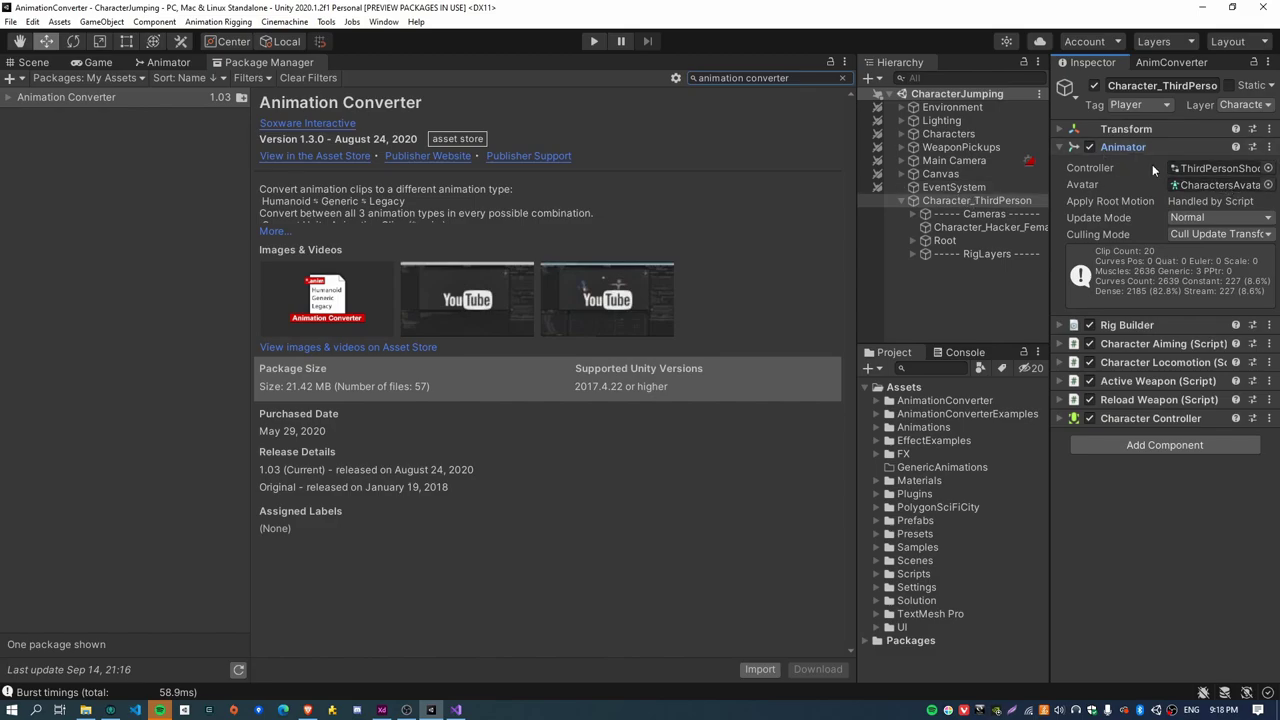
left_click(1207, 185)
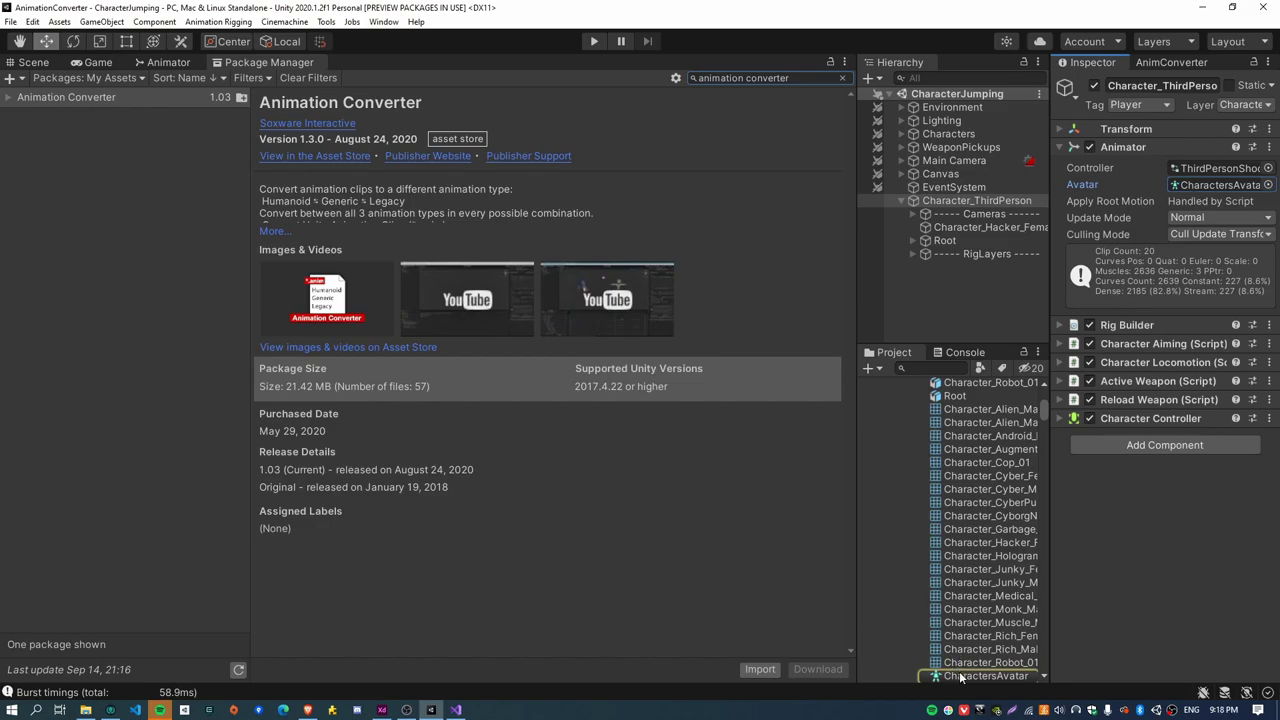
scroll(955, 627, "up", 4)
scroll(955, 627, "up", 4)
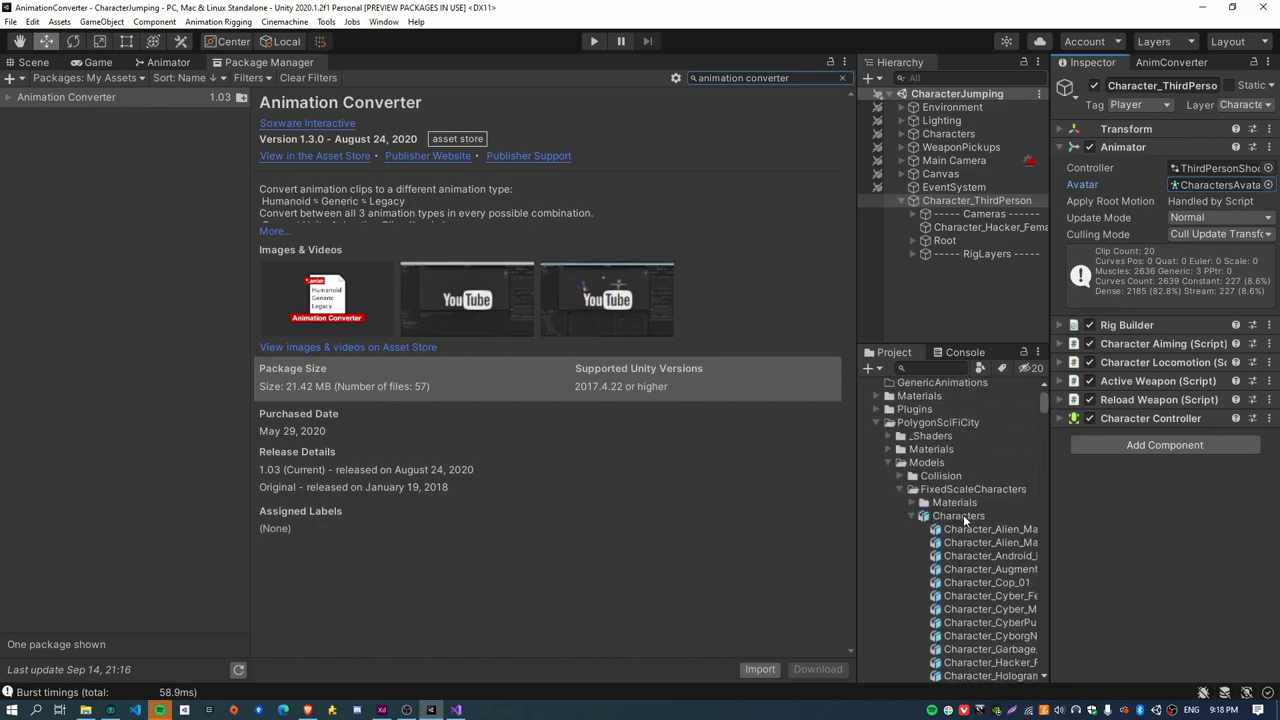
left_click(958, 516)
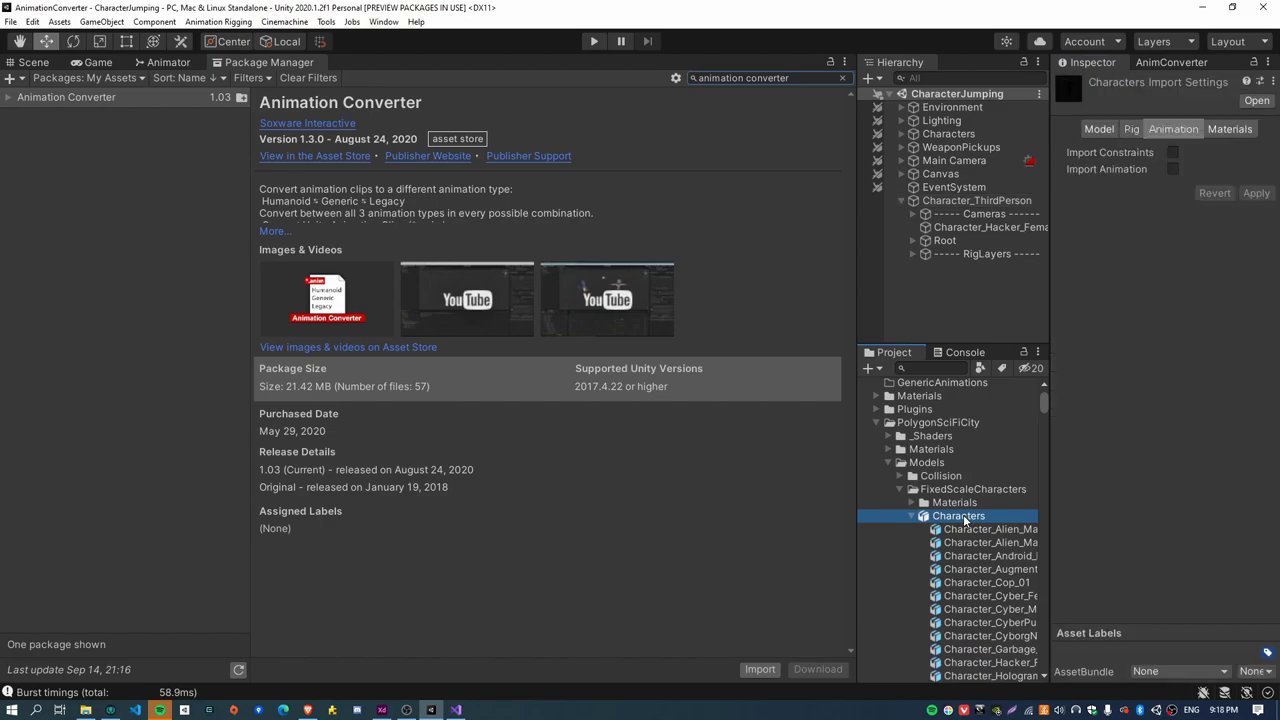
left_click(1131, 129)
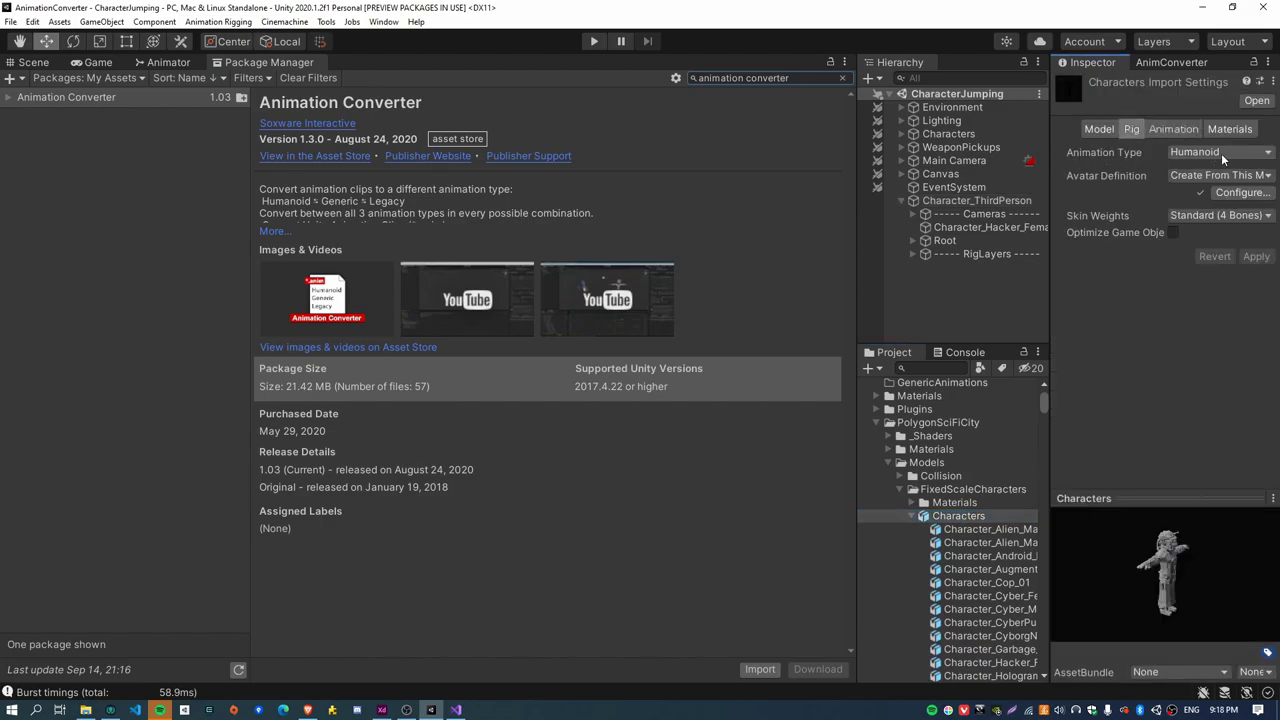
Step: Duplicate the Characters model in the FixedScaleCharacters folder and name the copy Characters_generic
left_click(913, 516)
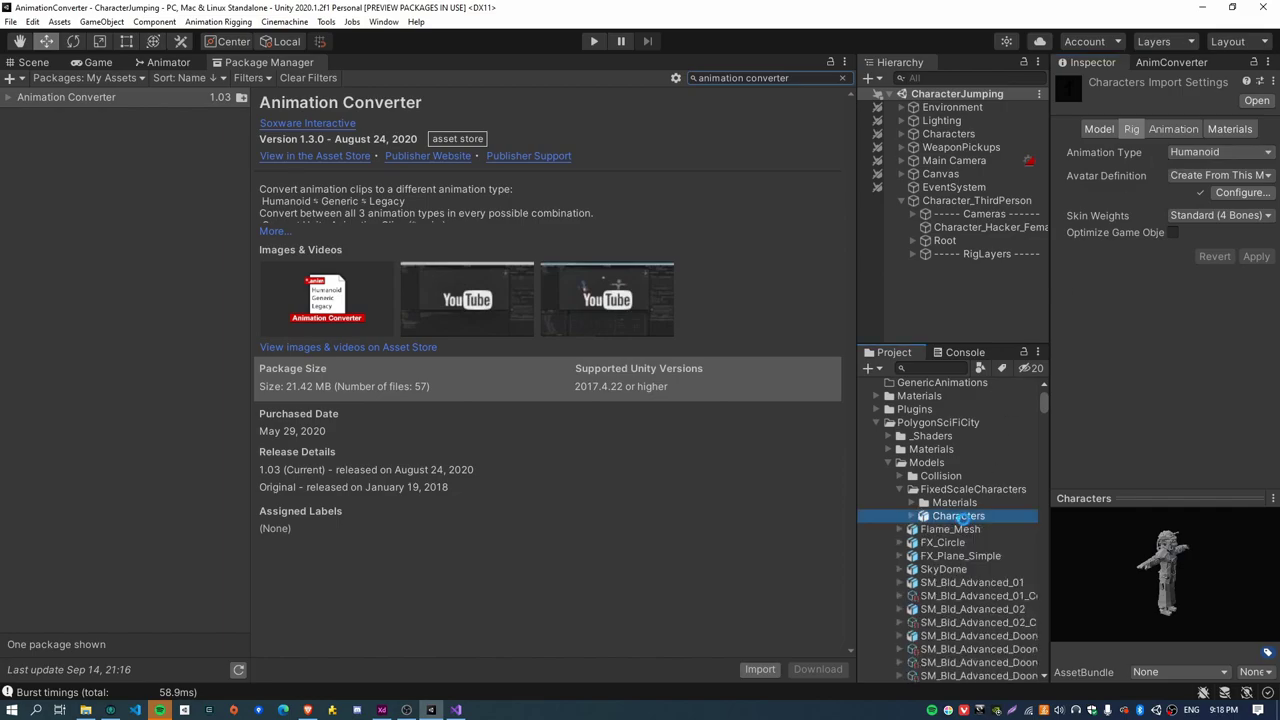
key("ctrl+d")
left_click(987, 518)
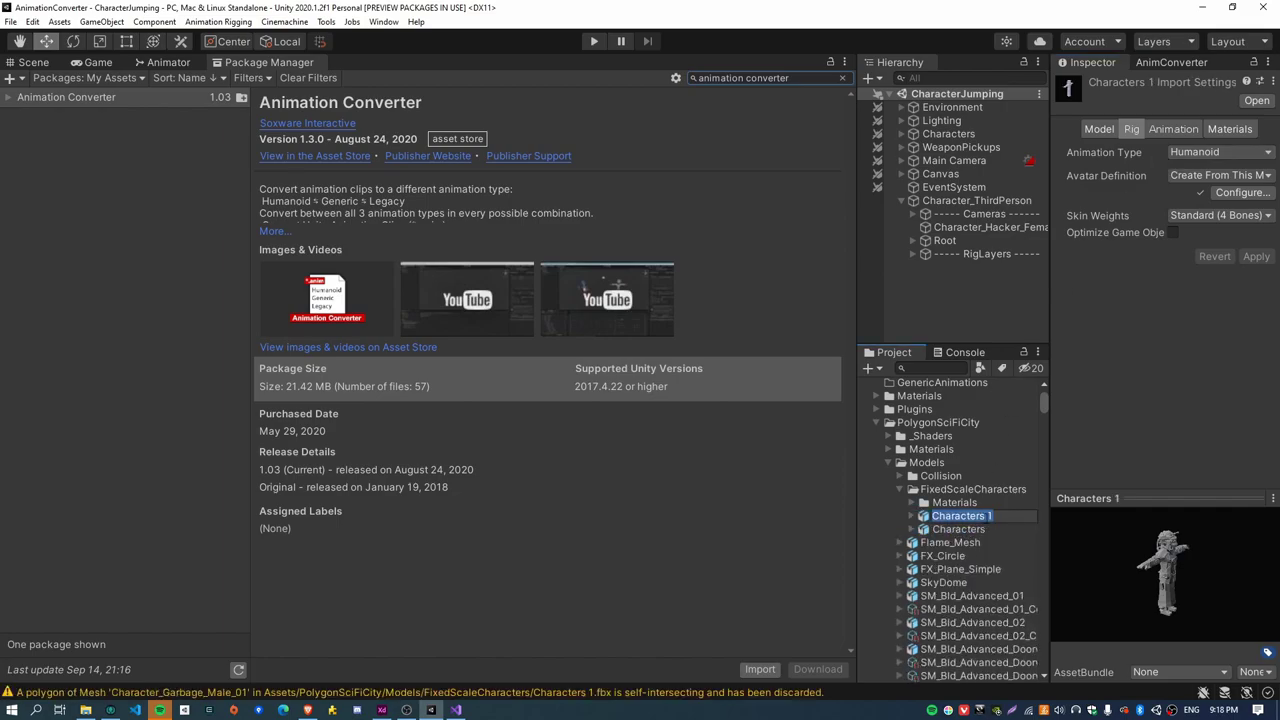
type("_generic")
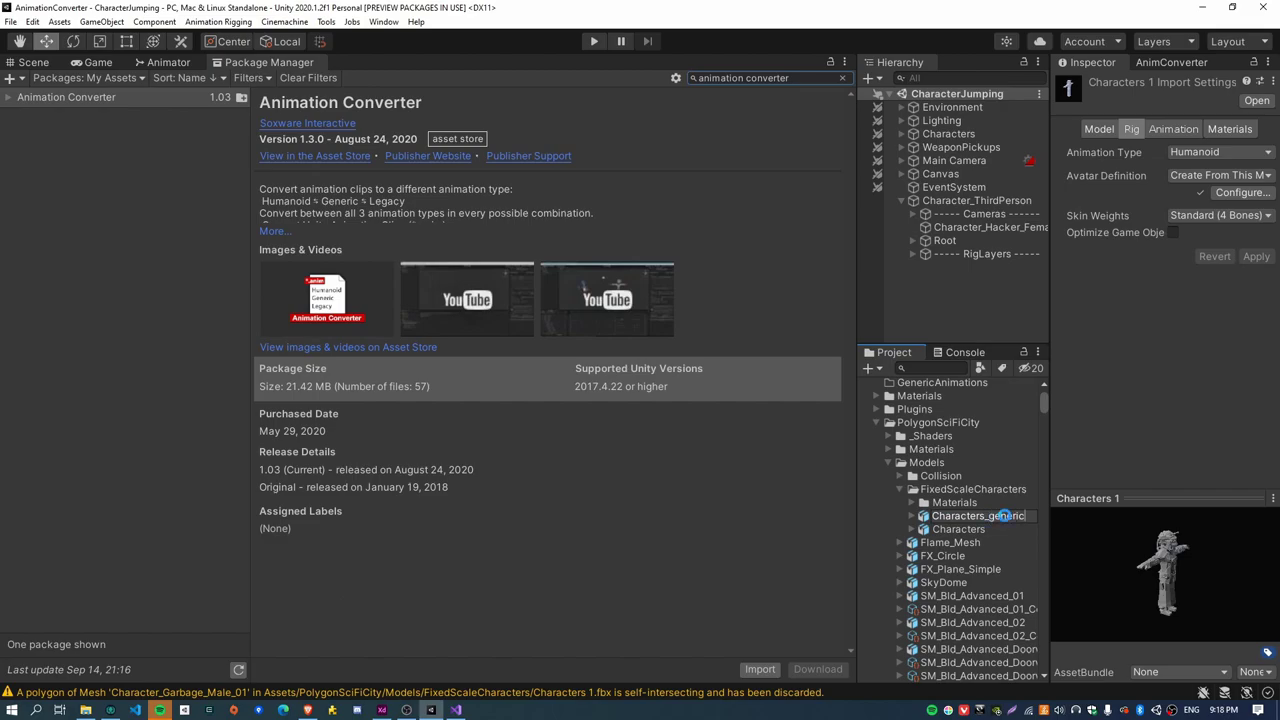
key("Return")
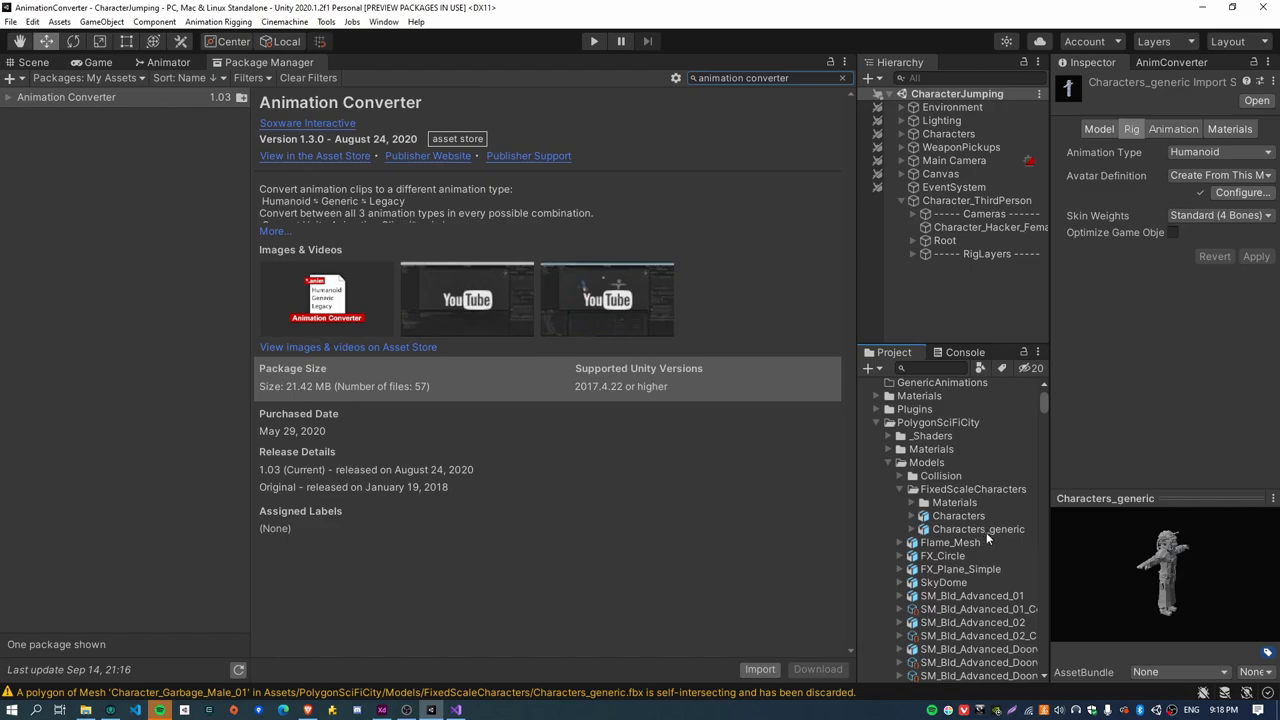
Step: Set the Characters_generic model's rig animation type to Generic and apply the import change
left_click(993, 530)
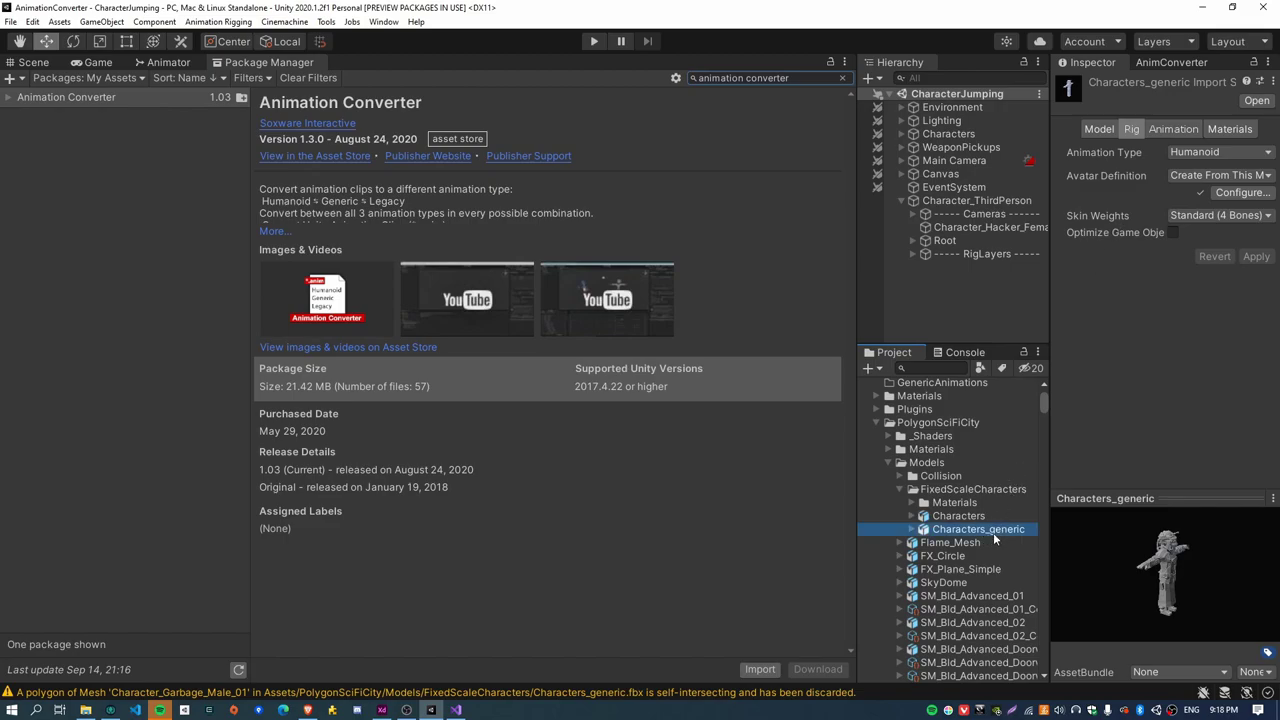
left_click(1183, 155)
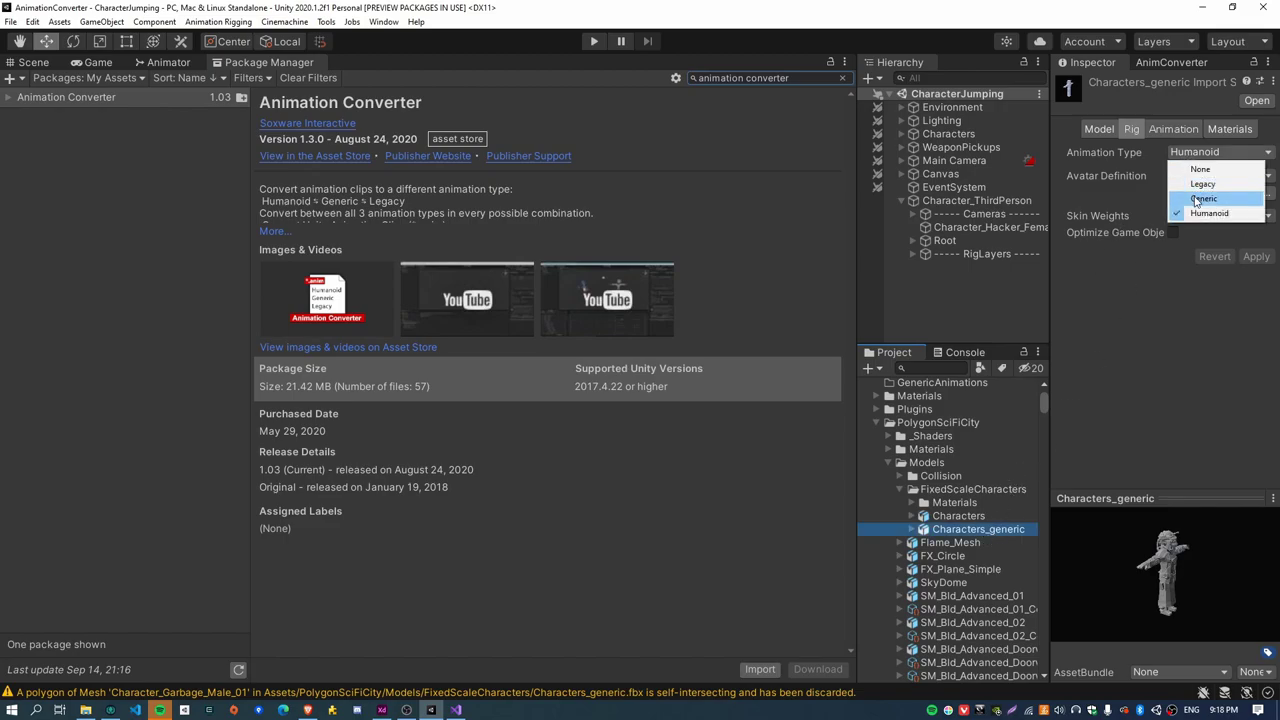
left_click(1198, 200)
left_click(1256, 250)
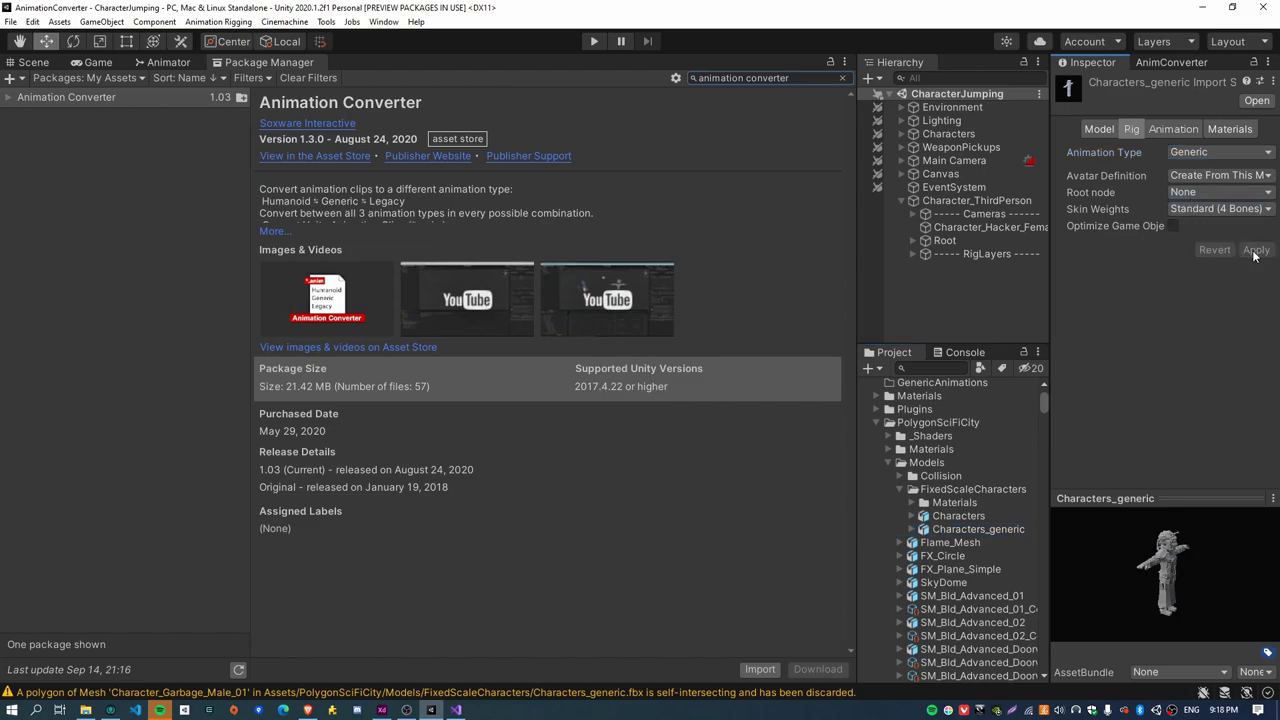
Step: Expand the Characters_generic model to check its avatar asset, and collapse it again
left_click(912, 529)
scroll(975, 612, "down", 10)
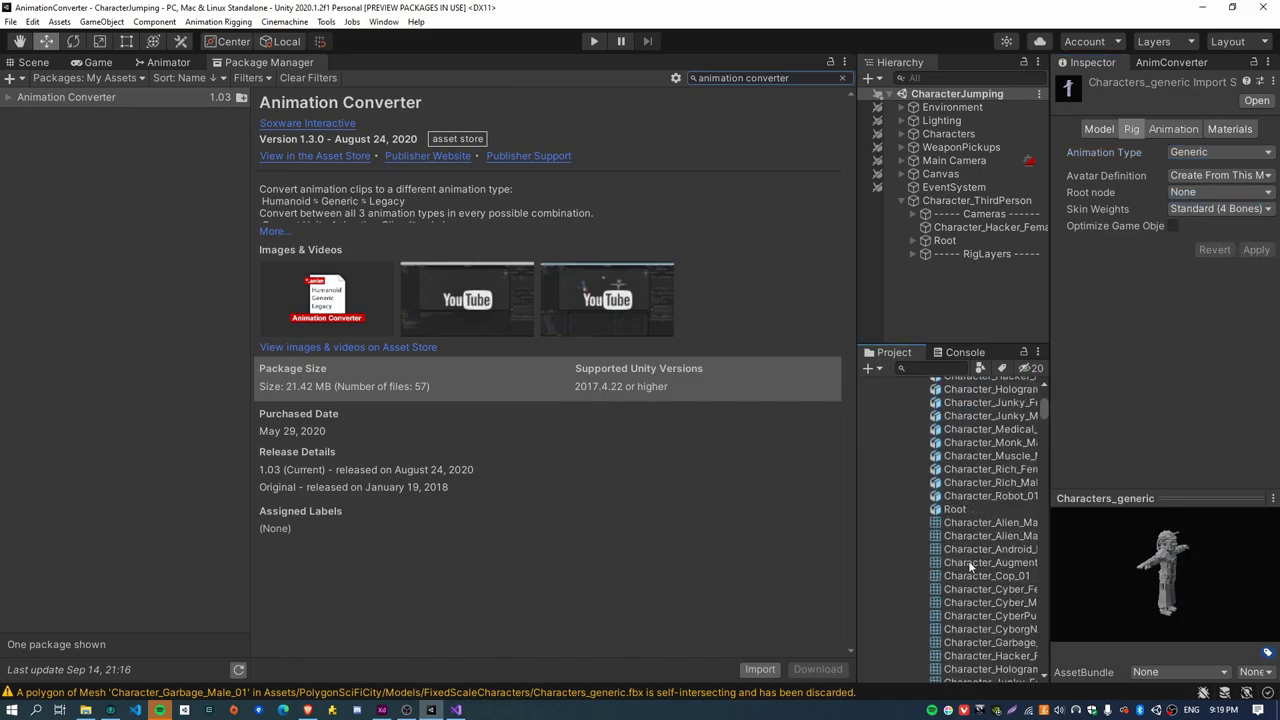
scroll(976, 600, "down", 4)
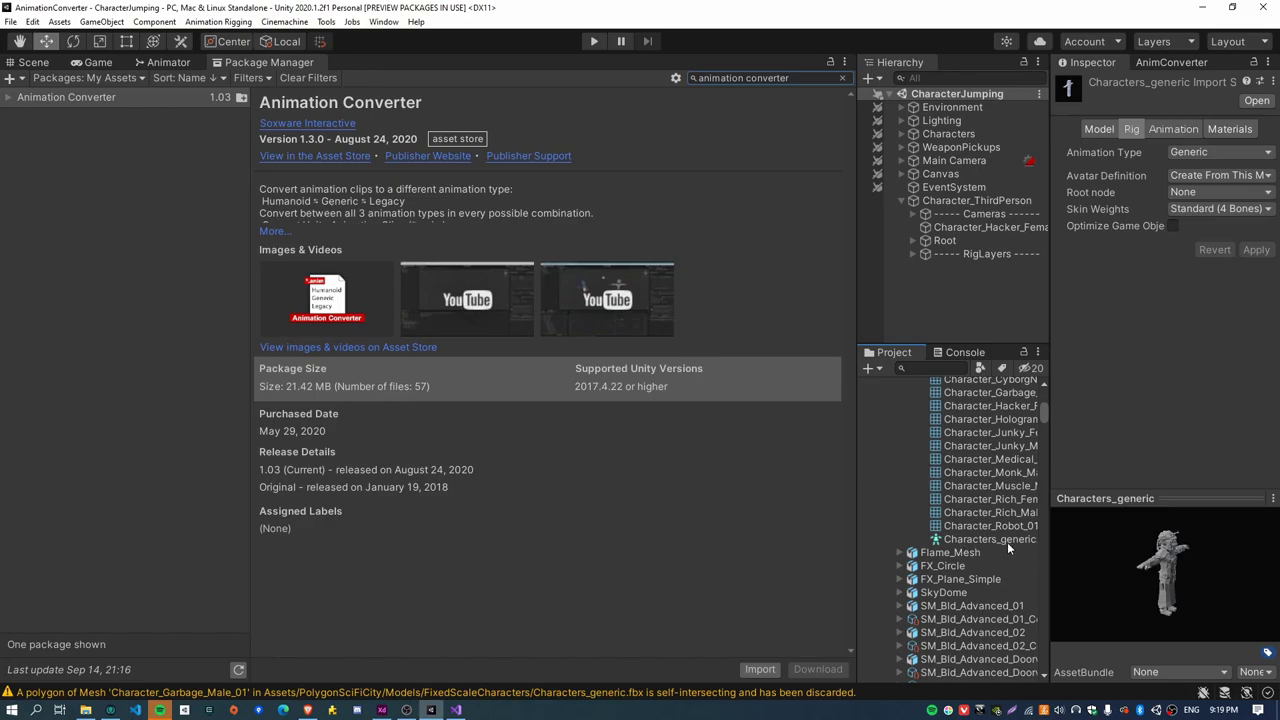
scroll(985, 541, "up", 14)
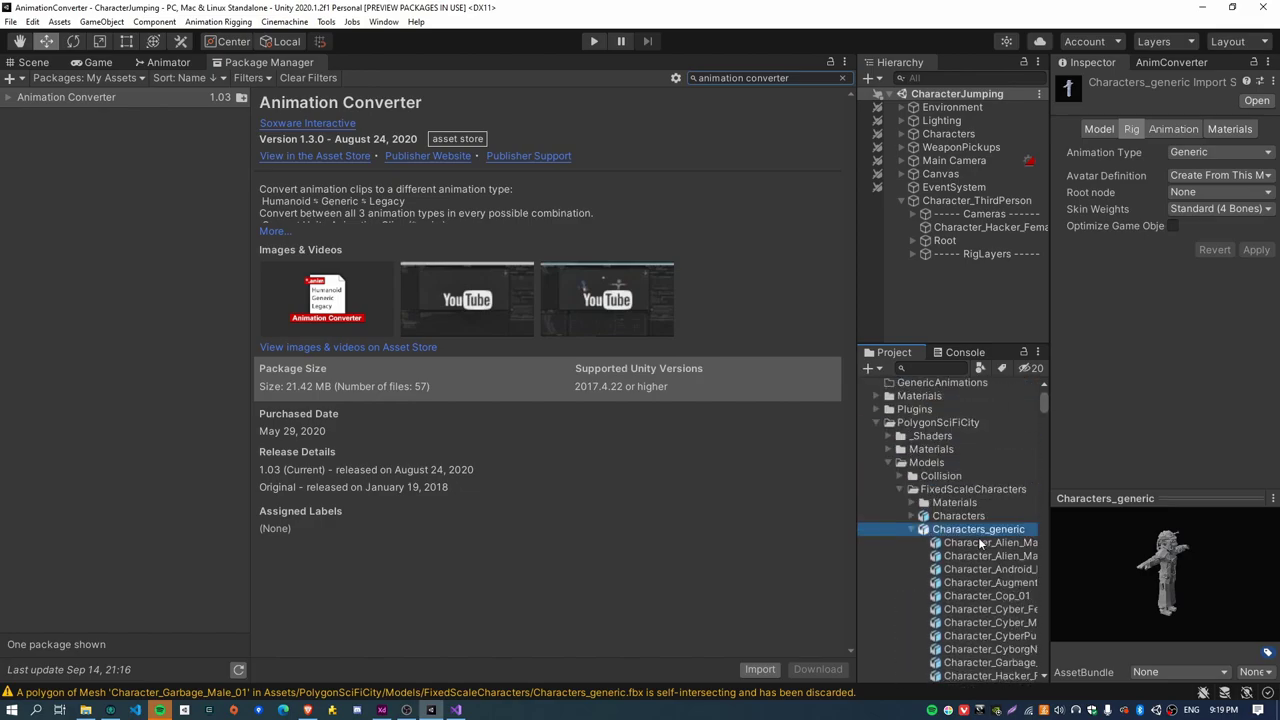
left_click(912, 530)
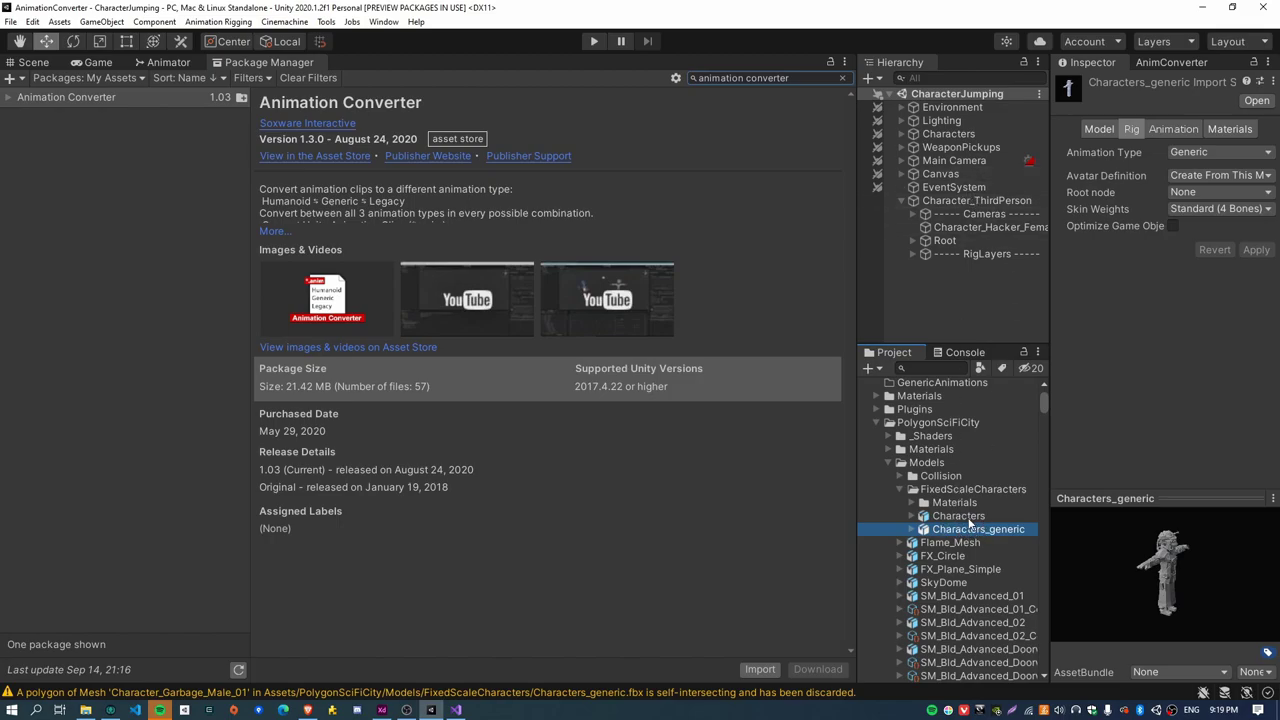
Step: Duplicate the Character_ThirdPerson object in the scene and name the copy Character_ThirdPerson_generic
left_click(901, 200)
left_click(941, 188)
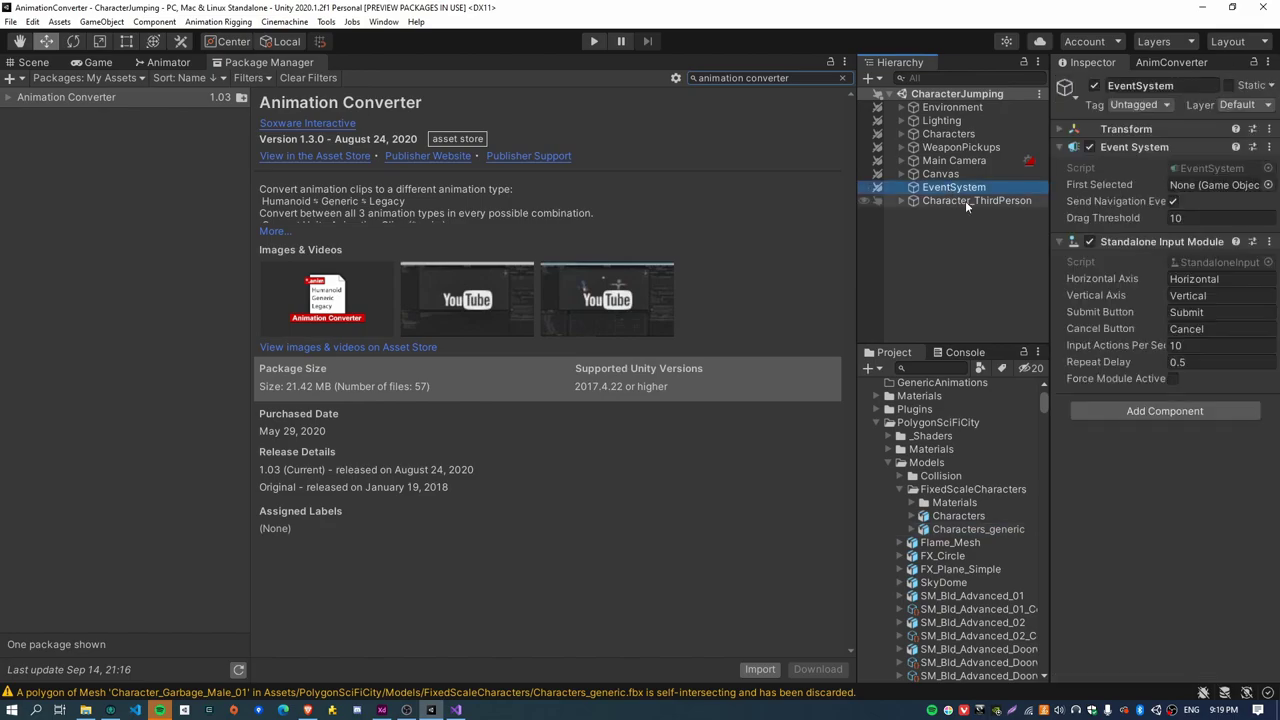
left_click(965, 200)
key("ctrl+d")
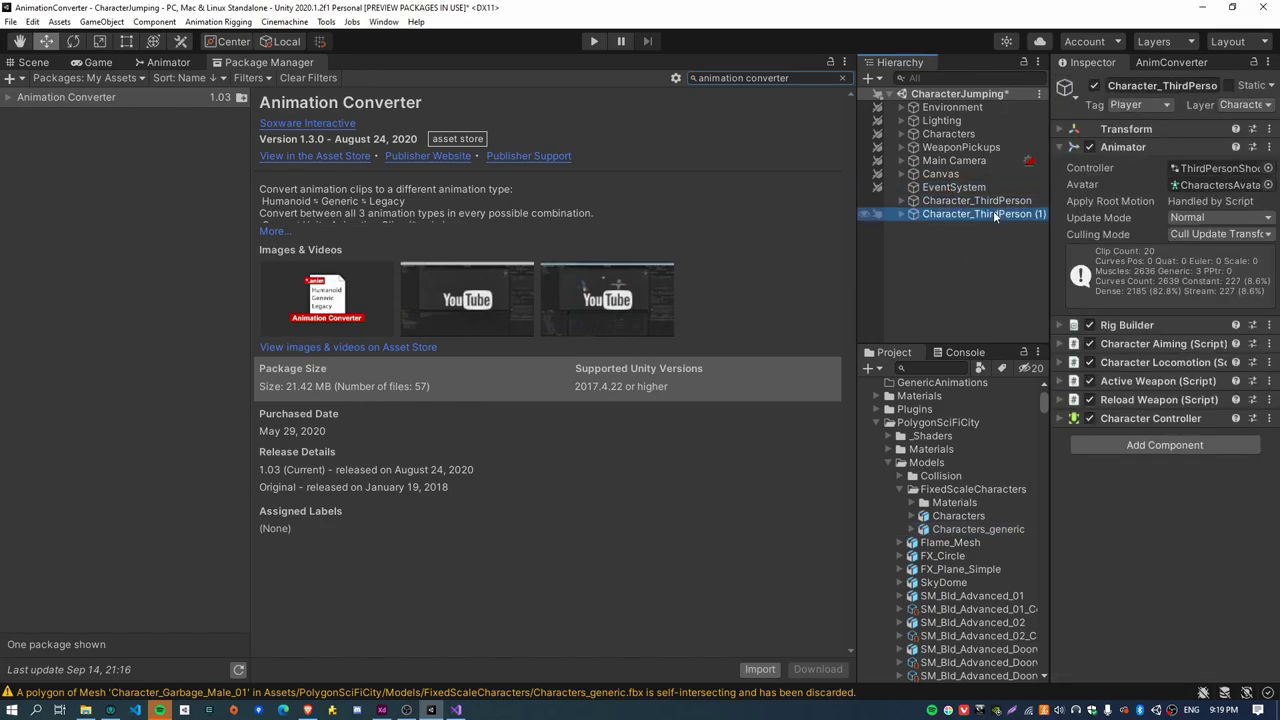
left_click(1005, 214)
left_click(1033, 214)
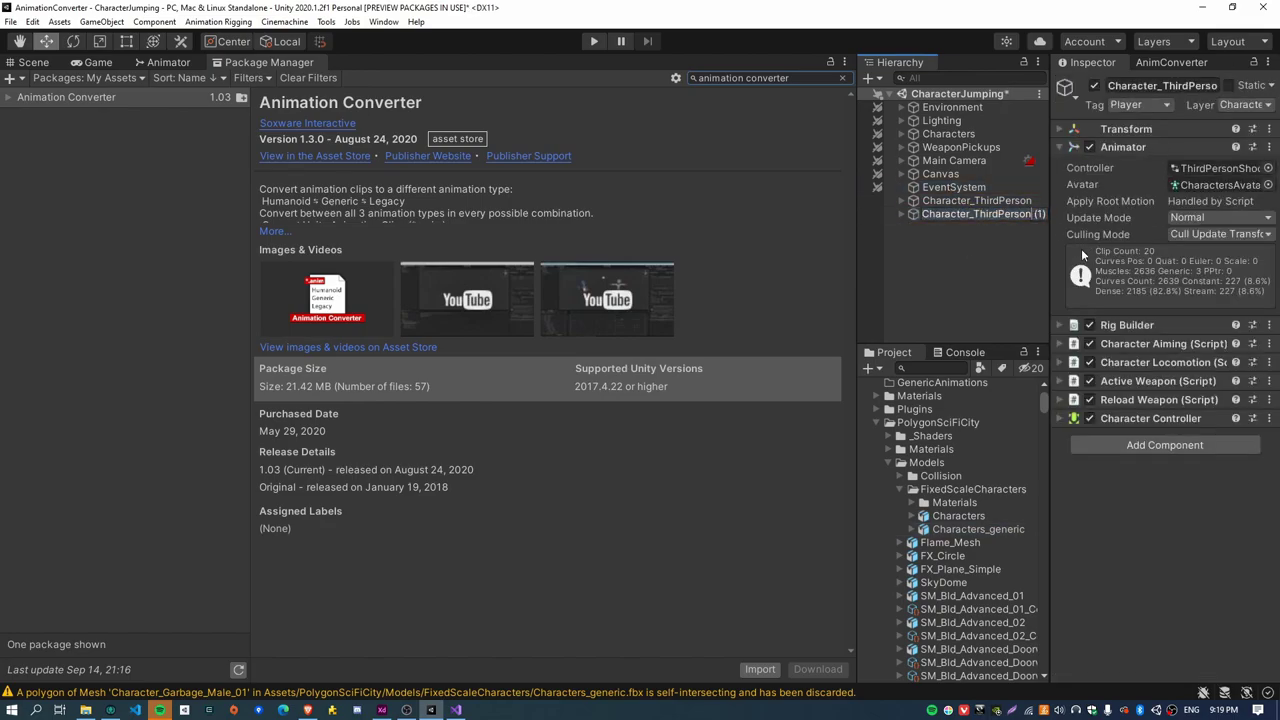
key("shift+End")
type("_generic")
key("Return")
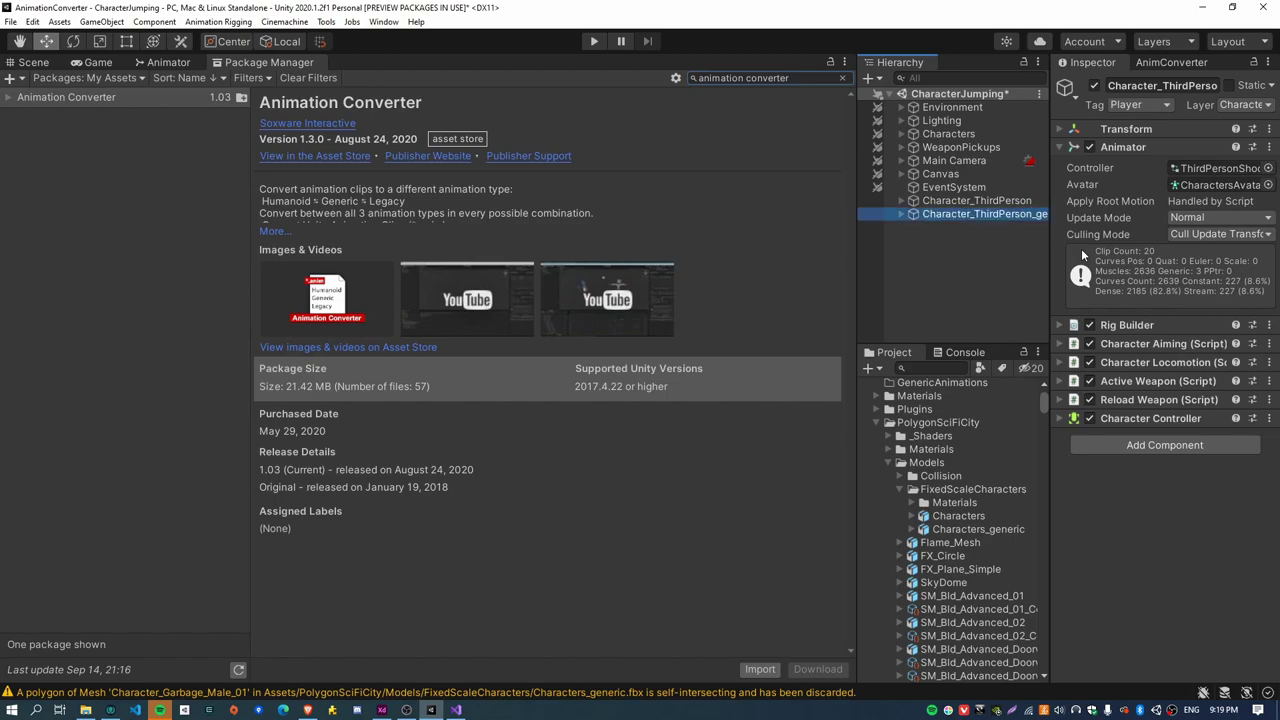
Step: Assign Characters_genericAvatar as the Animator avatar of the Character_ThirdPerson_generic object
left_click(854, 202)
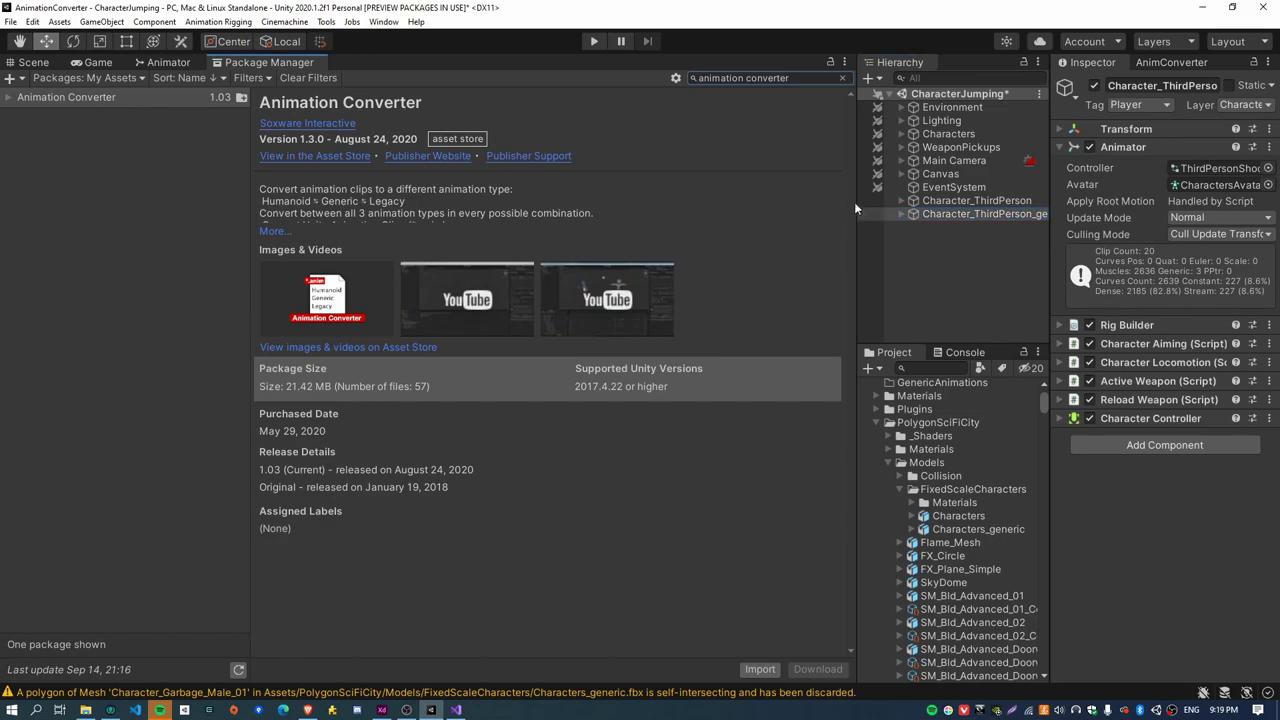
left_click(1268, 185)
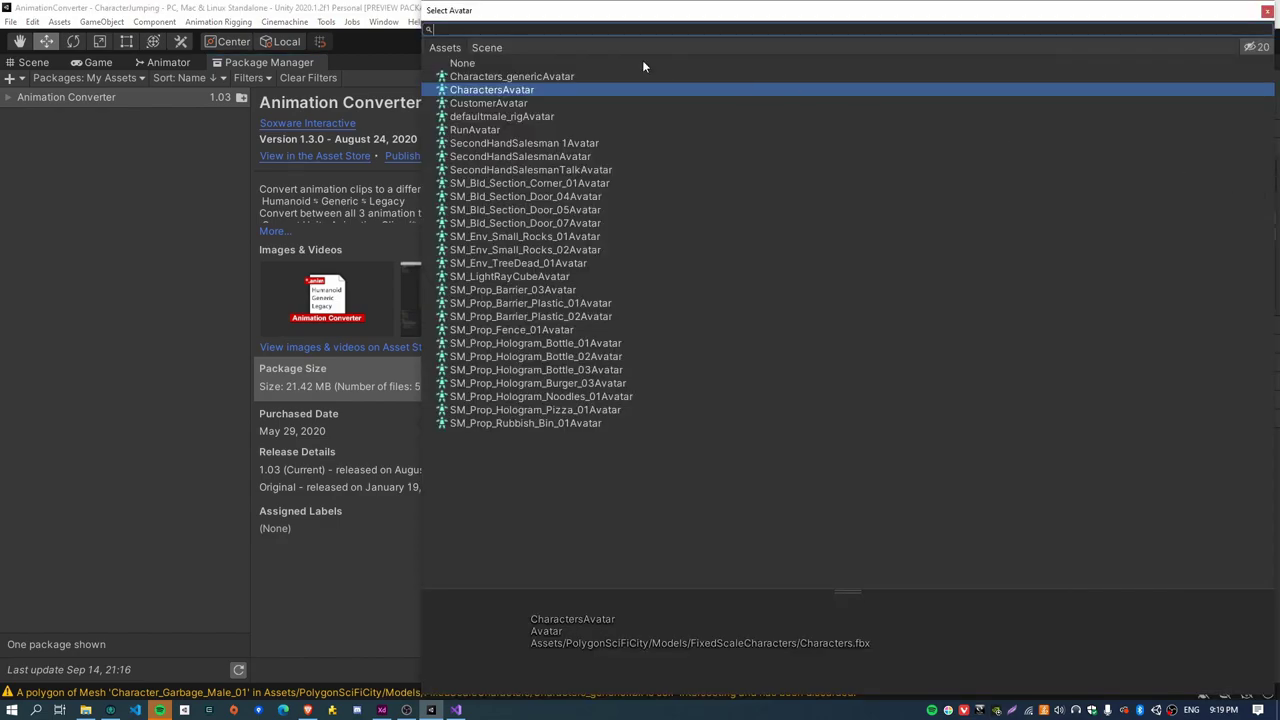
double_click(497, 77)
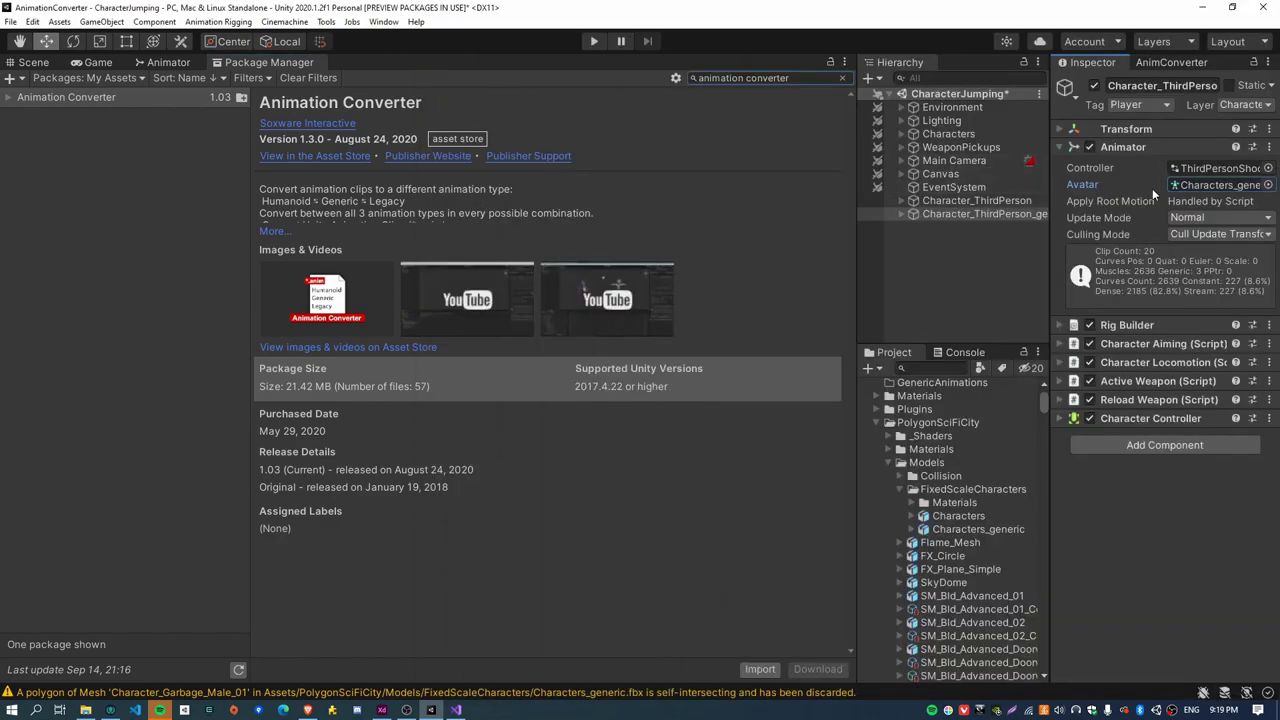
Step: Locate the generic avatar asset in the project and compare the Animator avatars of Character_ThirdPerson and Character_ThirdPerson_generic
left_click(1212, 184)
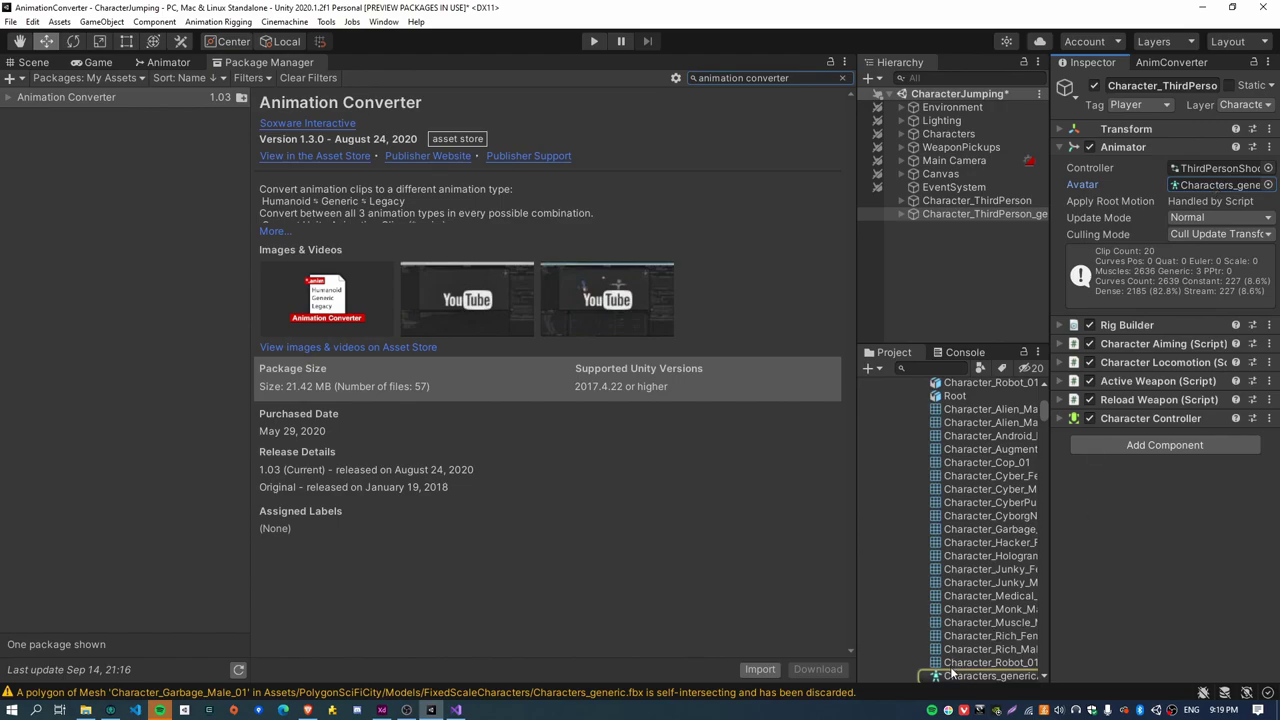
scroll(955, 560, "up", 3)
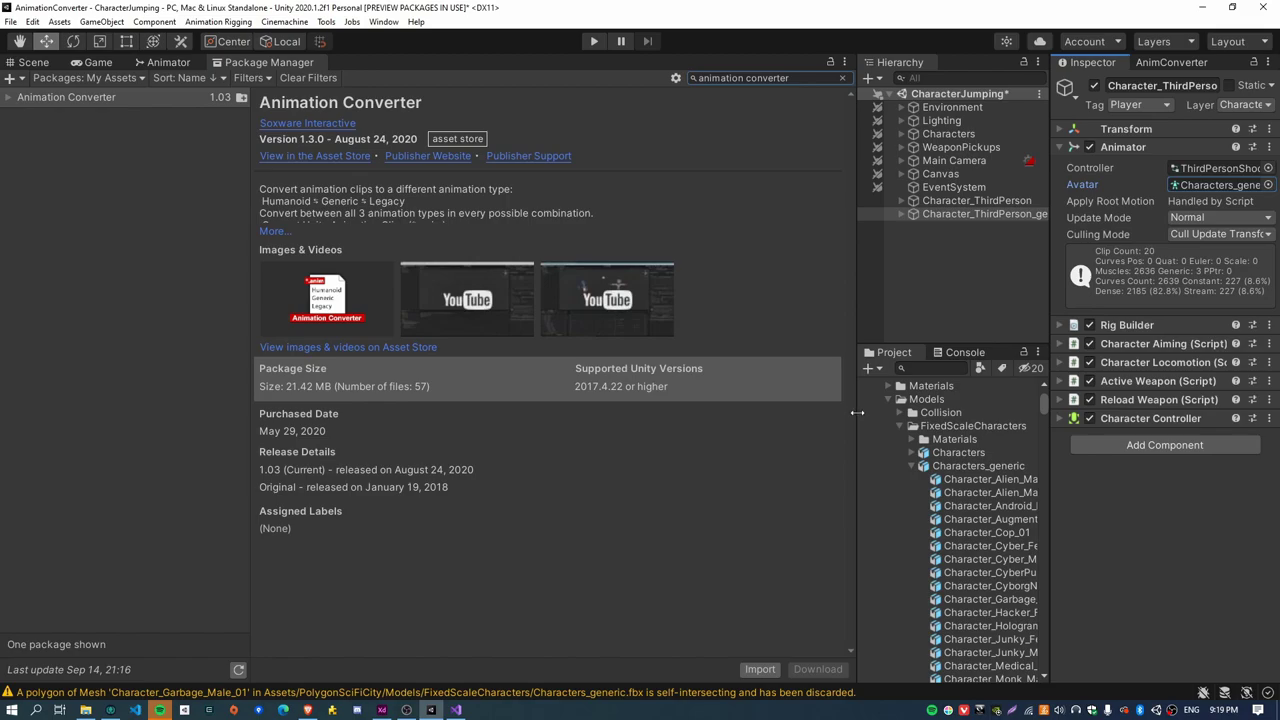
left_click_drag(857, 412, 784, 412)
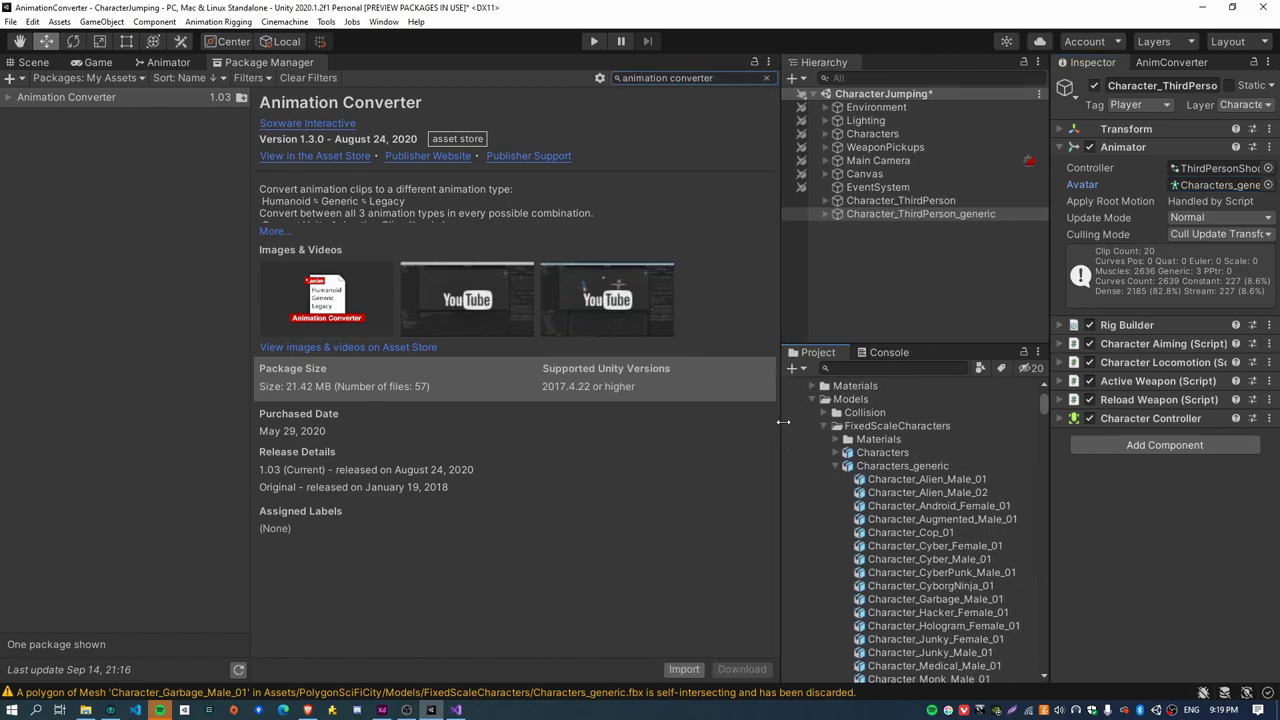
left_click(949, 202)
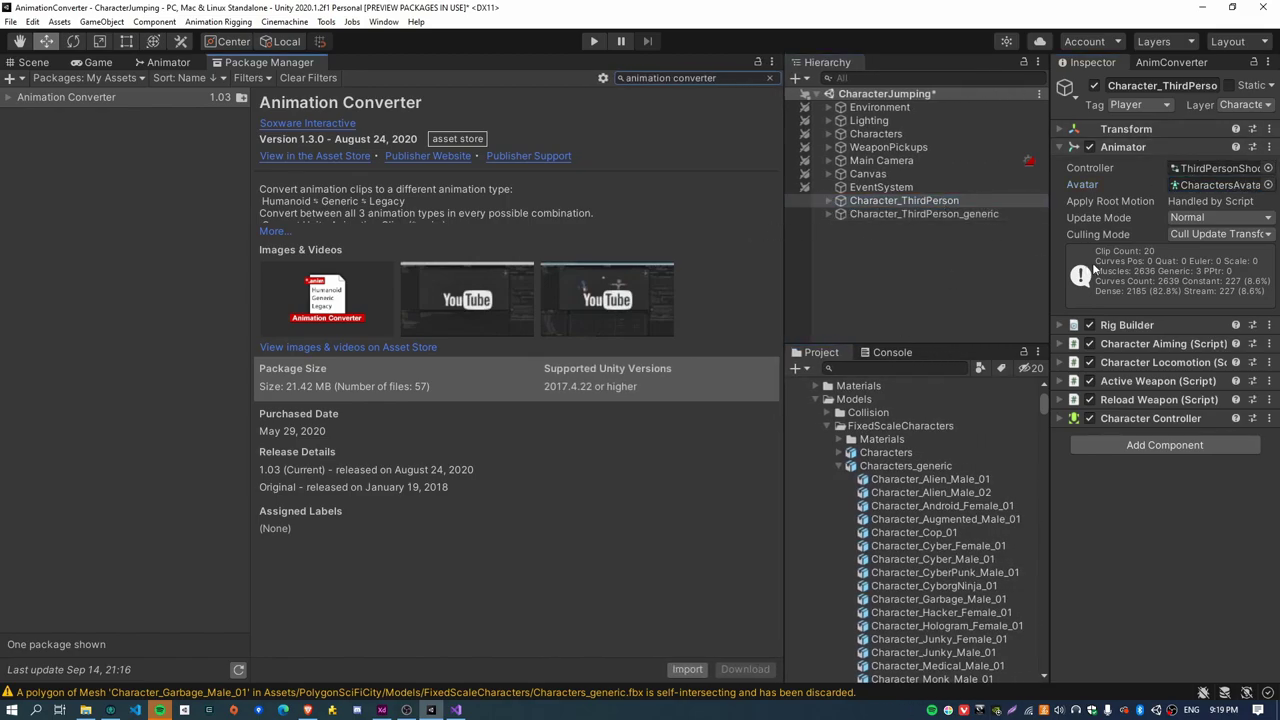
left_click_drag(1050, 270, 1010, 270)
left_click(908, 202)
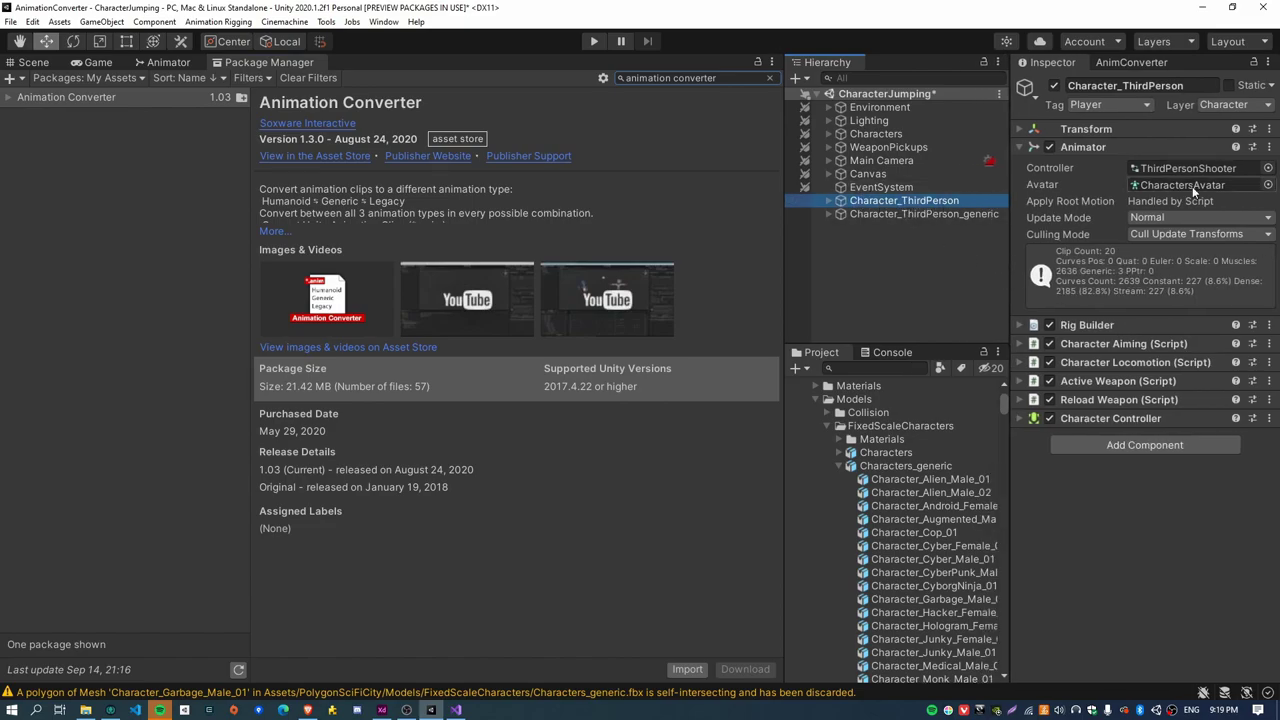
left_click(938, 213)
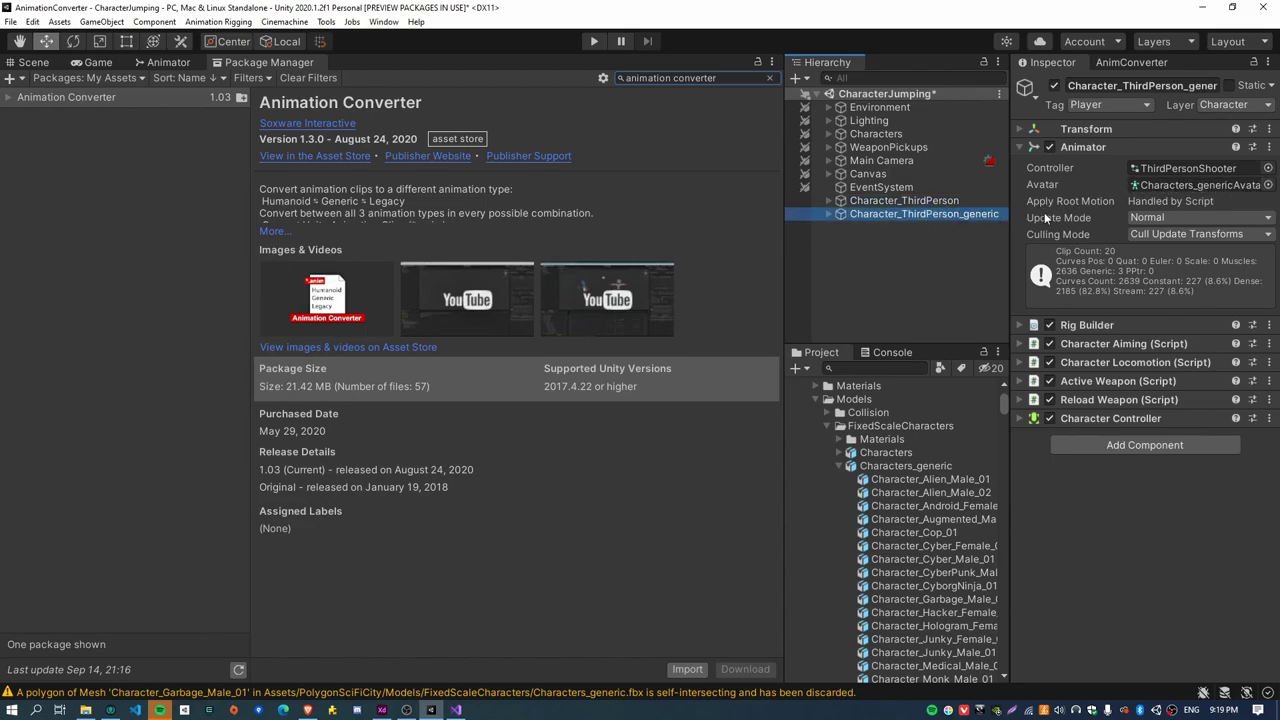
mouse_move(1011, 223)
left_mouse_down()
mouse_move(985, 223)
mouse_move(1034, 223)
left_mouse_up()
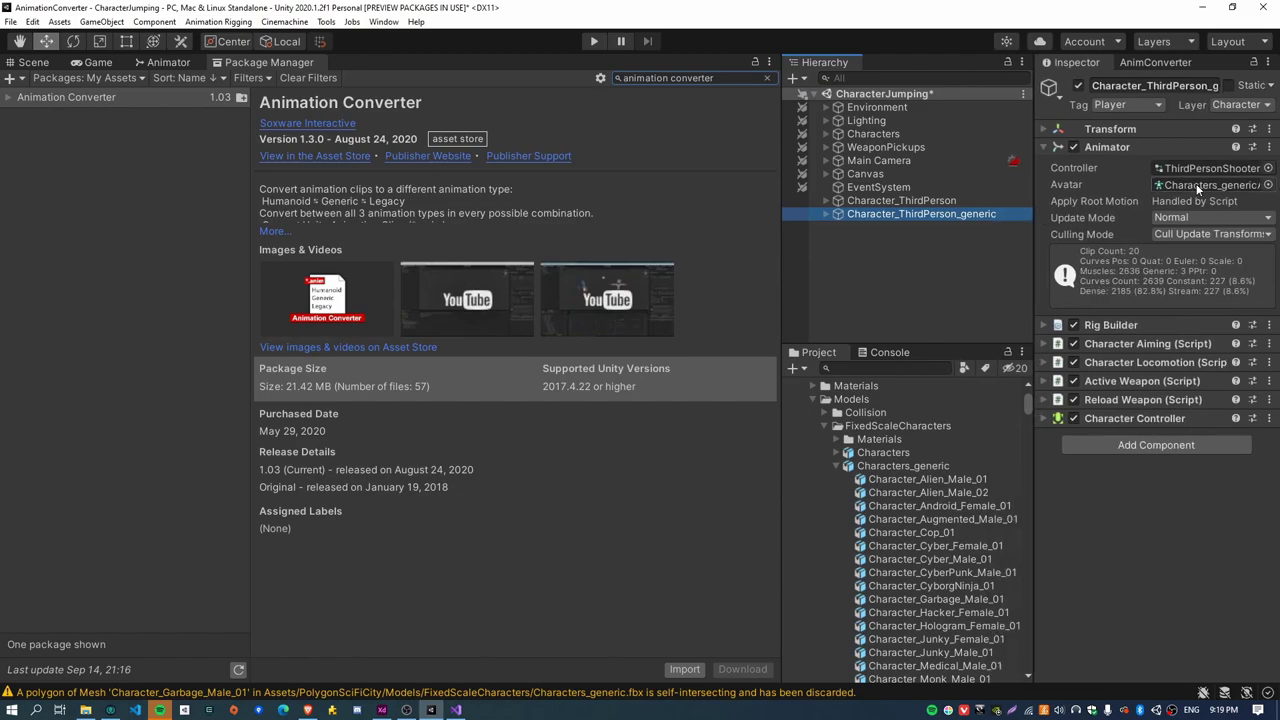
left_click(1197, 189)
scroll(931, 516, "up", 8)
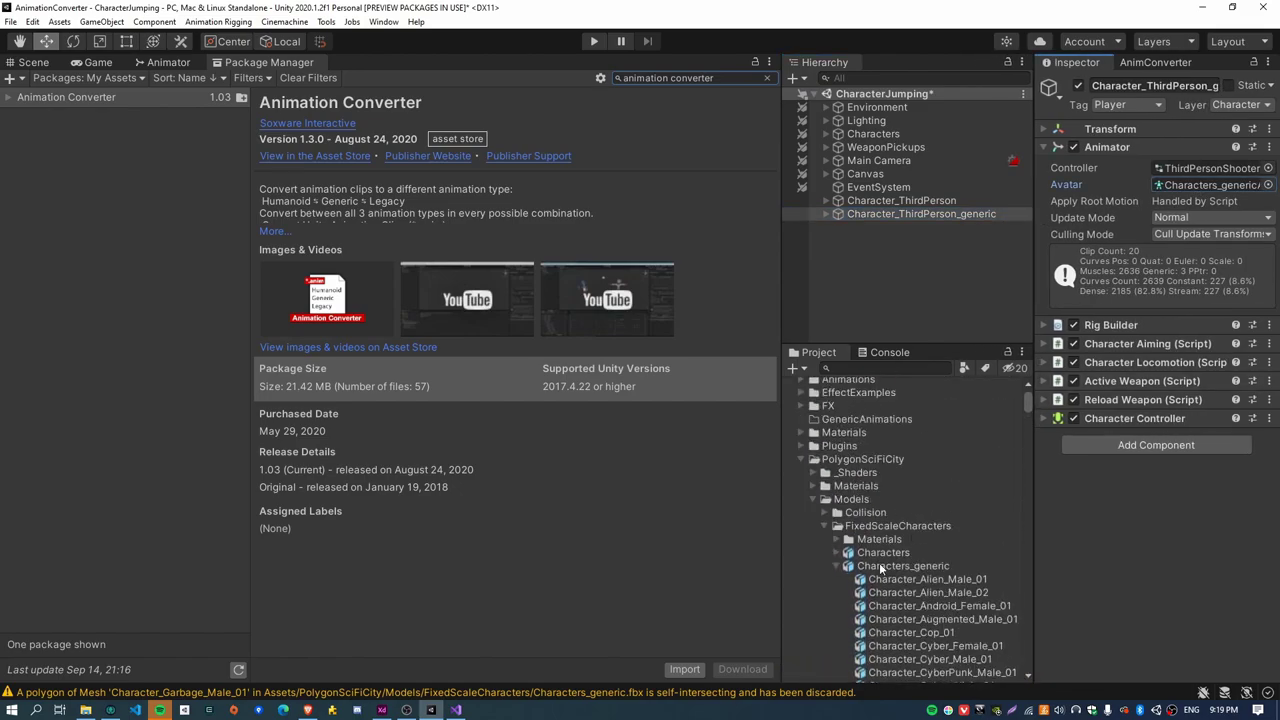
left_click(838, 567)
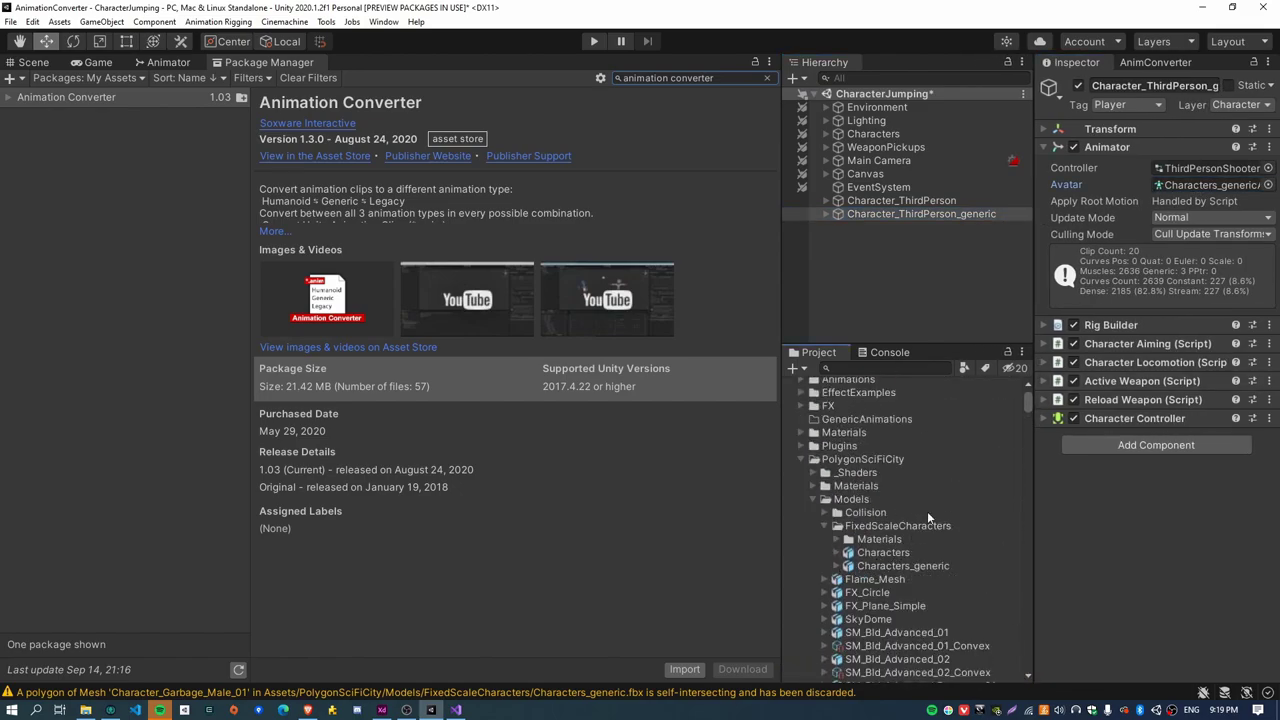
Step: Create prefabs of Character_ThirdPerson and Character_ThirdPerson_generic in the Assets root folder, collapsing the Models and PolygonSciFiCity folders
left_click(900, 201)
left_click(814, 499)
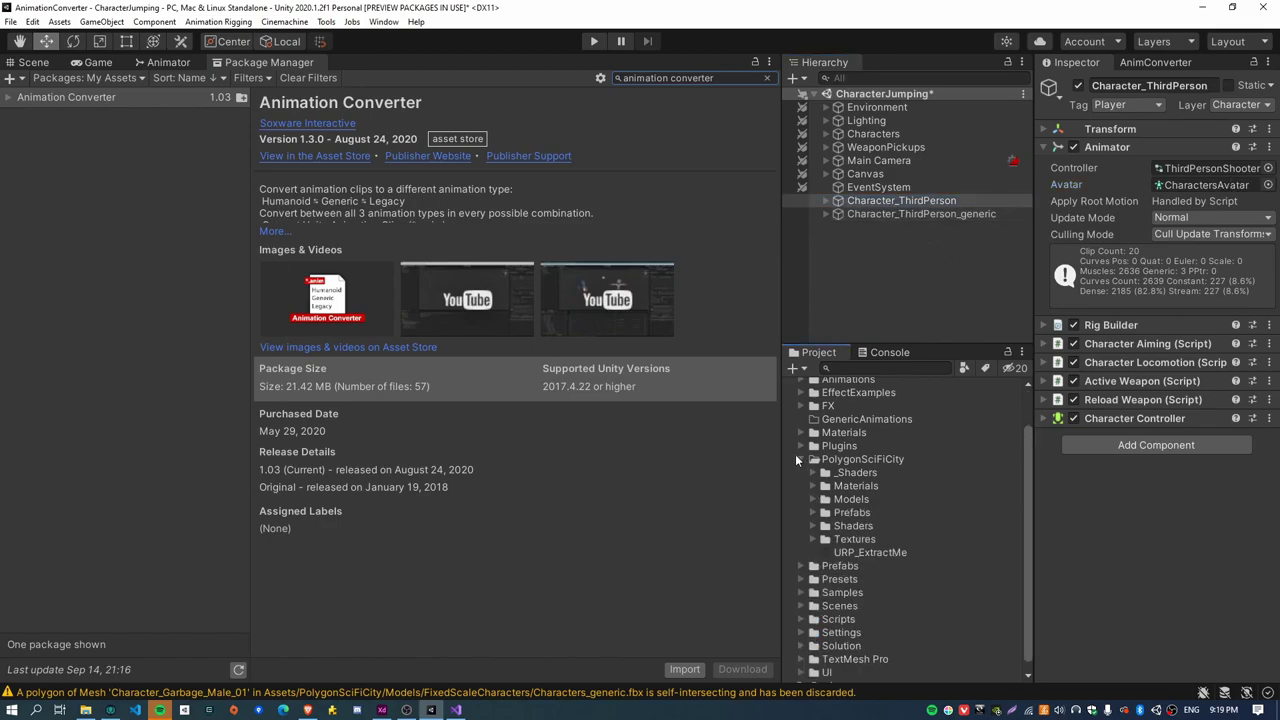
left_click(800, 459)
left_click_drag(880, 203, 838, 636)
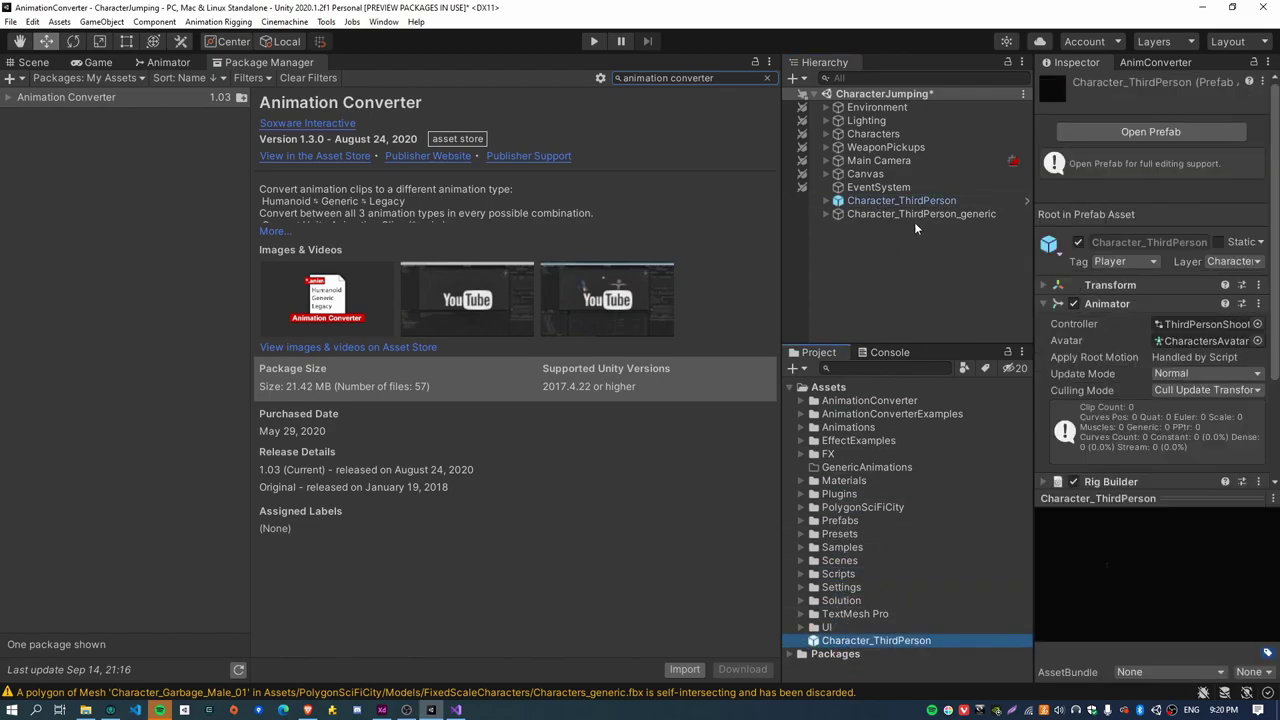
left_click_drag(903, 214, 851, 655)
Step: In Animation Converter, assign the Character_ThirdPerson prefab as Humanoid input and Character_ThirdPerson_generic as Generic output
left_click(1155, 62)
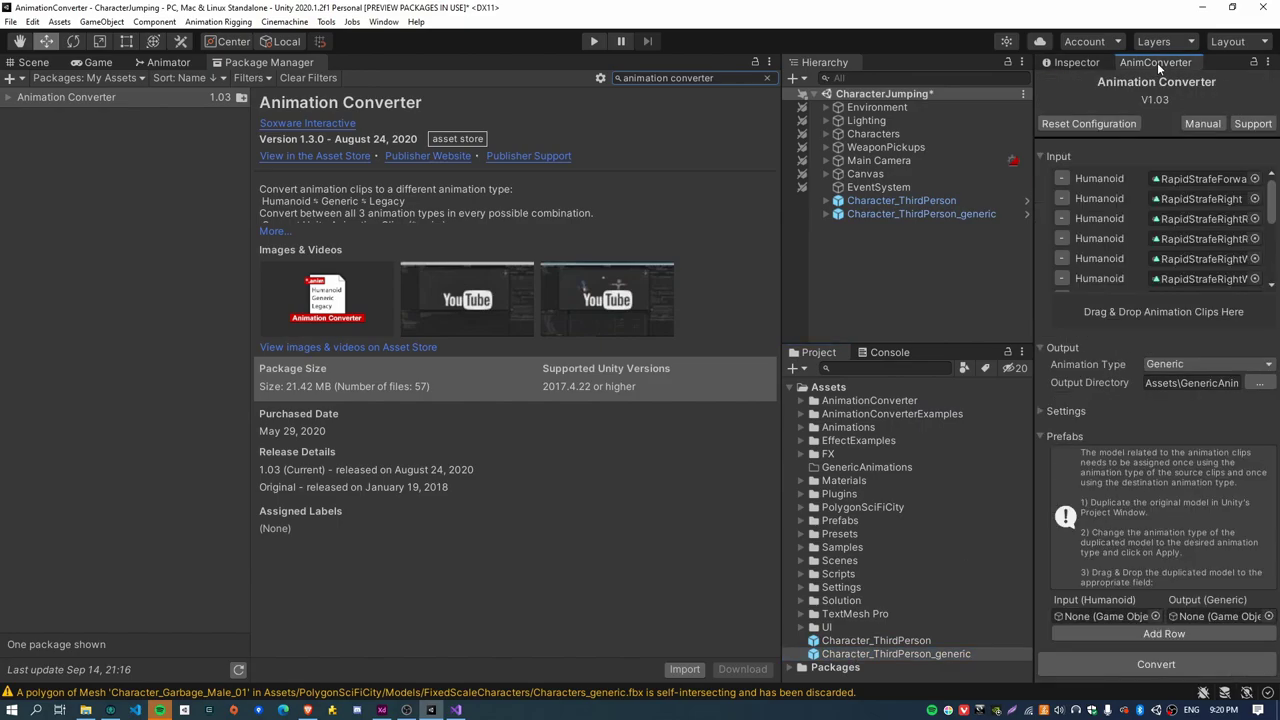
left_click_drag(846, 641, 1097, 615)
left_click_drag(873, 651, 1216, 615)
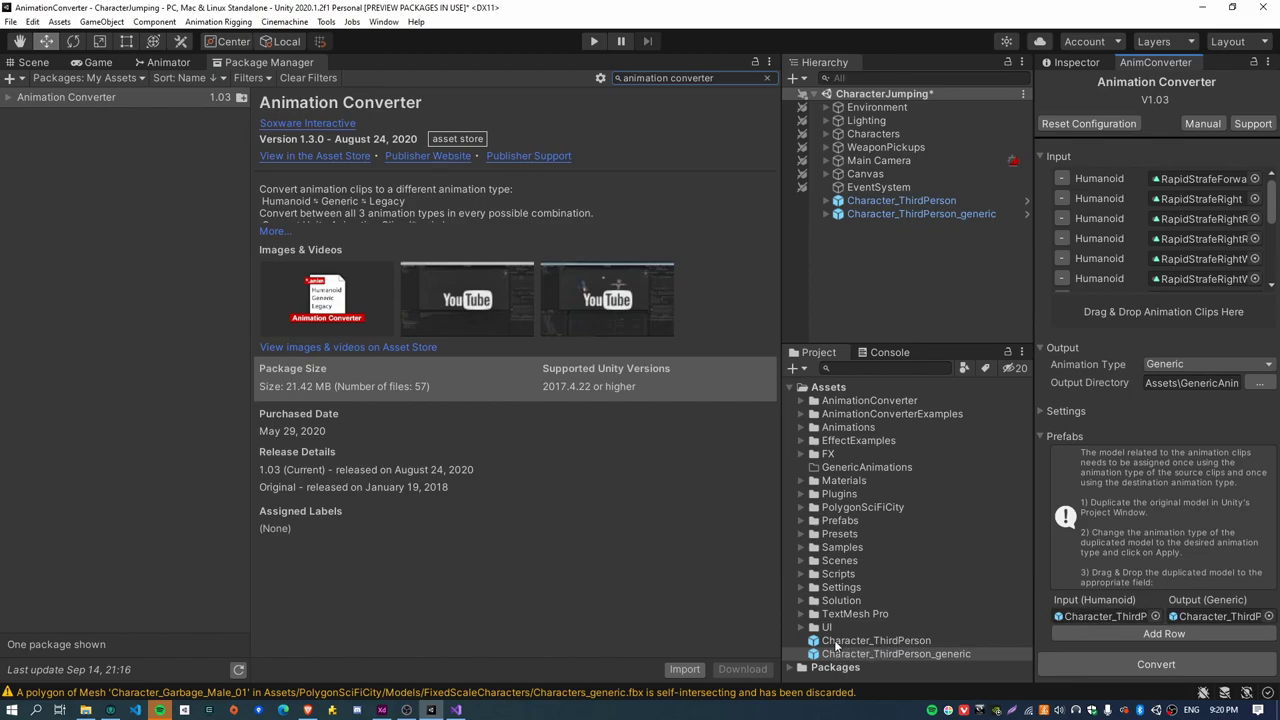
Step: Try the humanoid Character_ThirdPerson prefab as the Generic output, and restore the original input and output prefab assignment
left_click_drag(834, 641, 1208, 616)
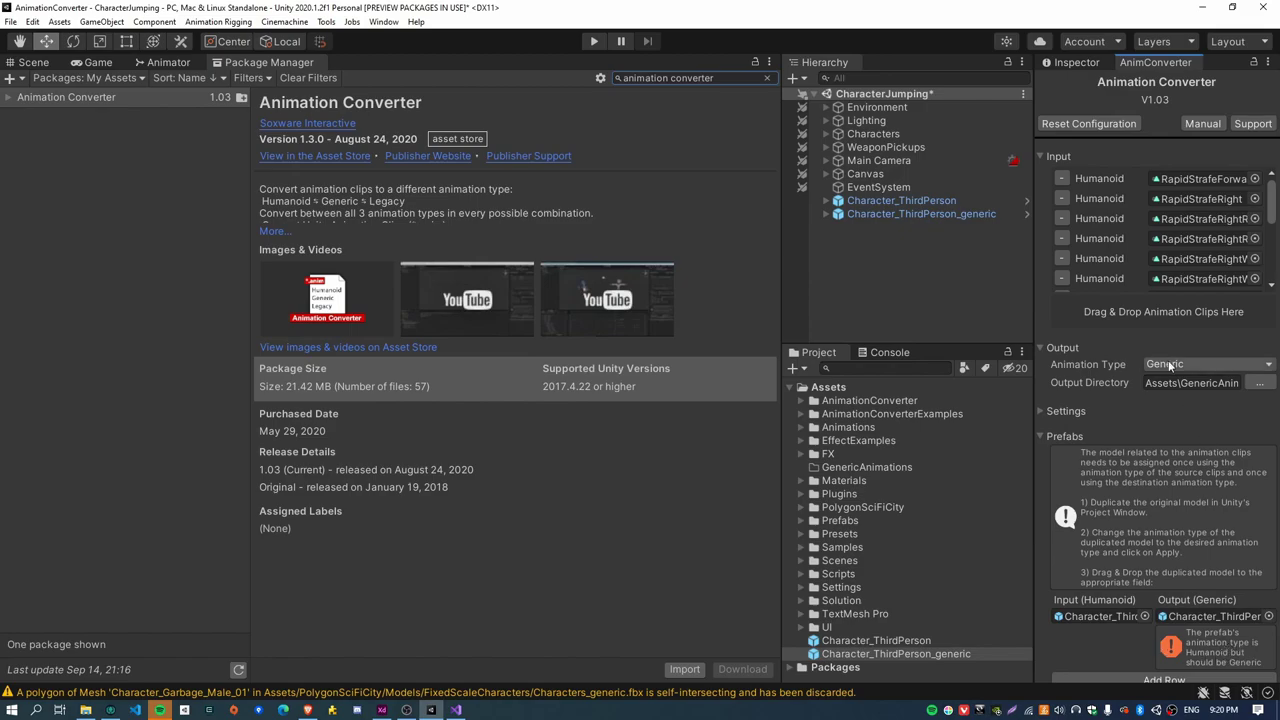
left_click_drag(886, 655, 1125, 618)
left_click_drag(893, 646, 1216, 620)
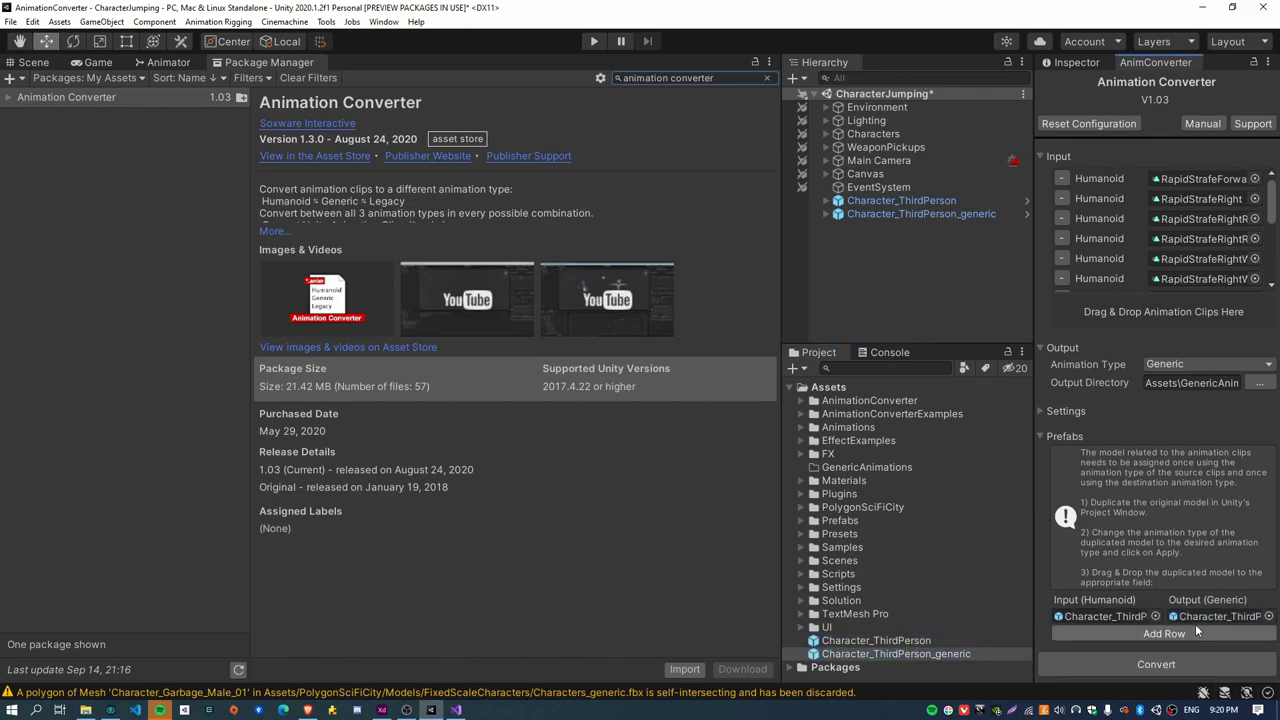
Step: Locate the source model of the RapidStrafeForwards input clip and check its rig and animation import settings
left_click(1188, 178)
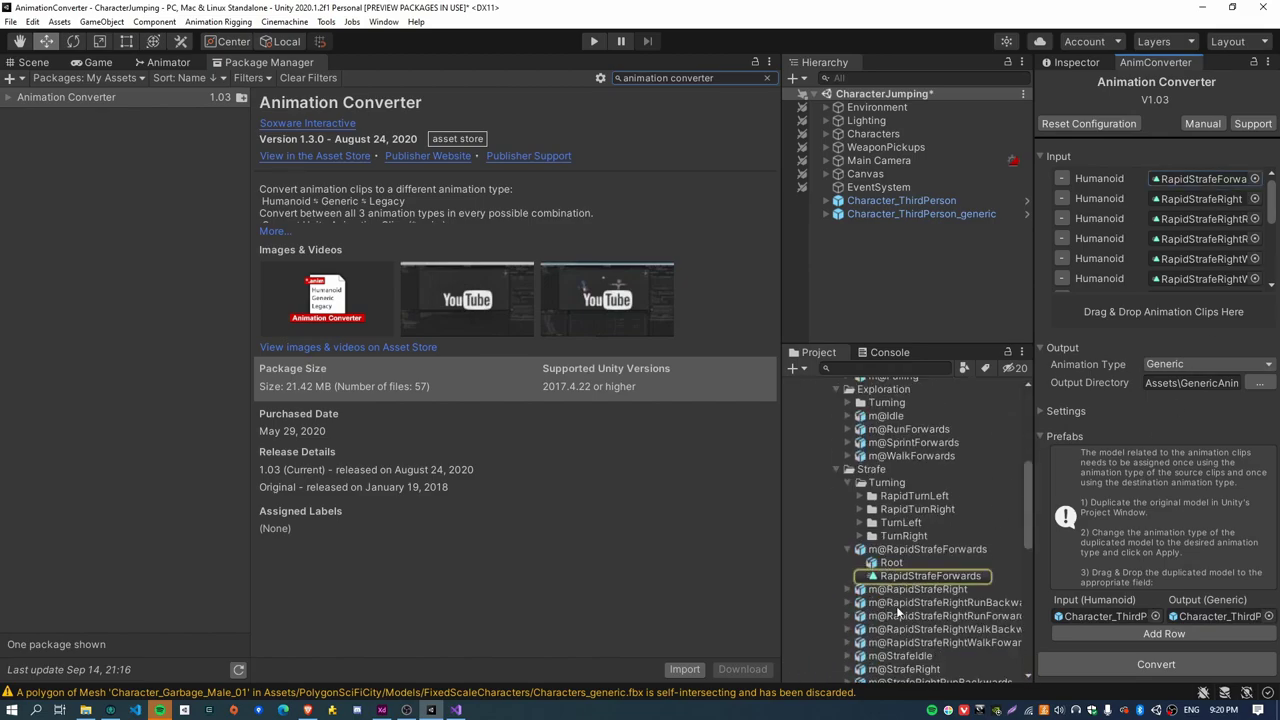
left_click(882, 552)
left_click(849, 550)
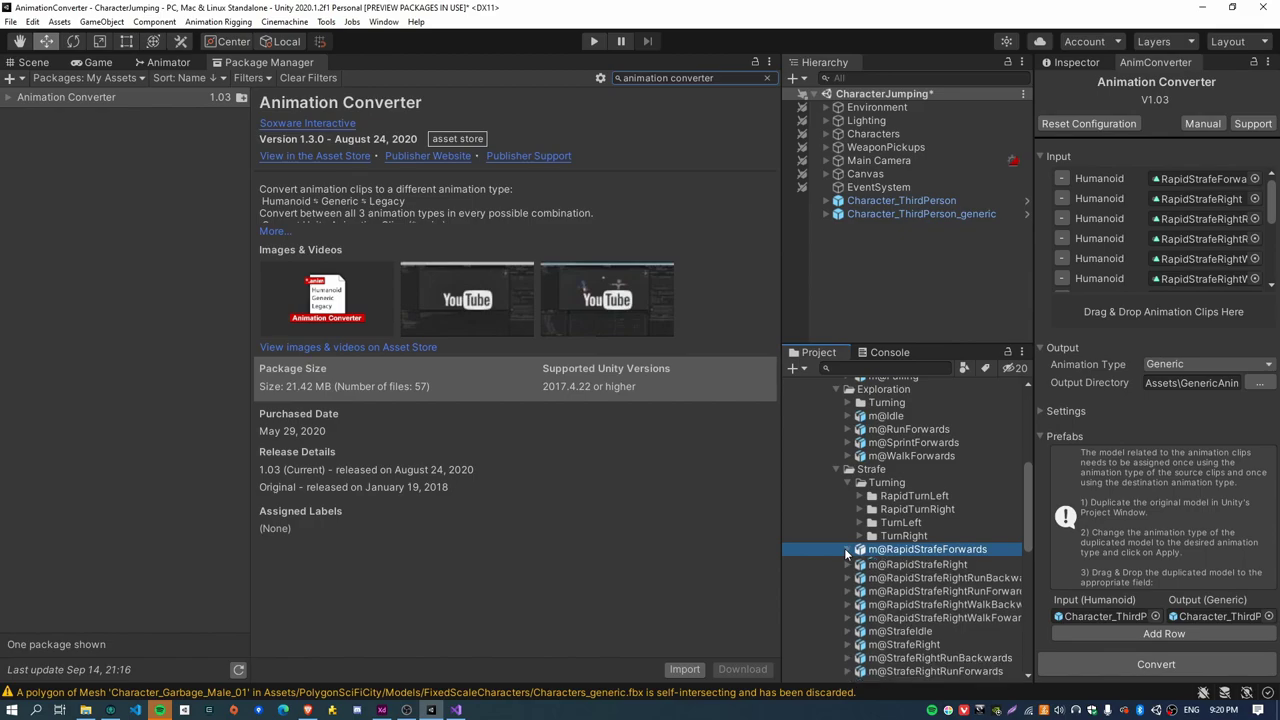
scroll(911, 585, "down", 3)
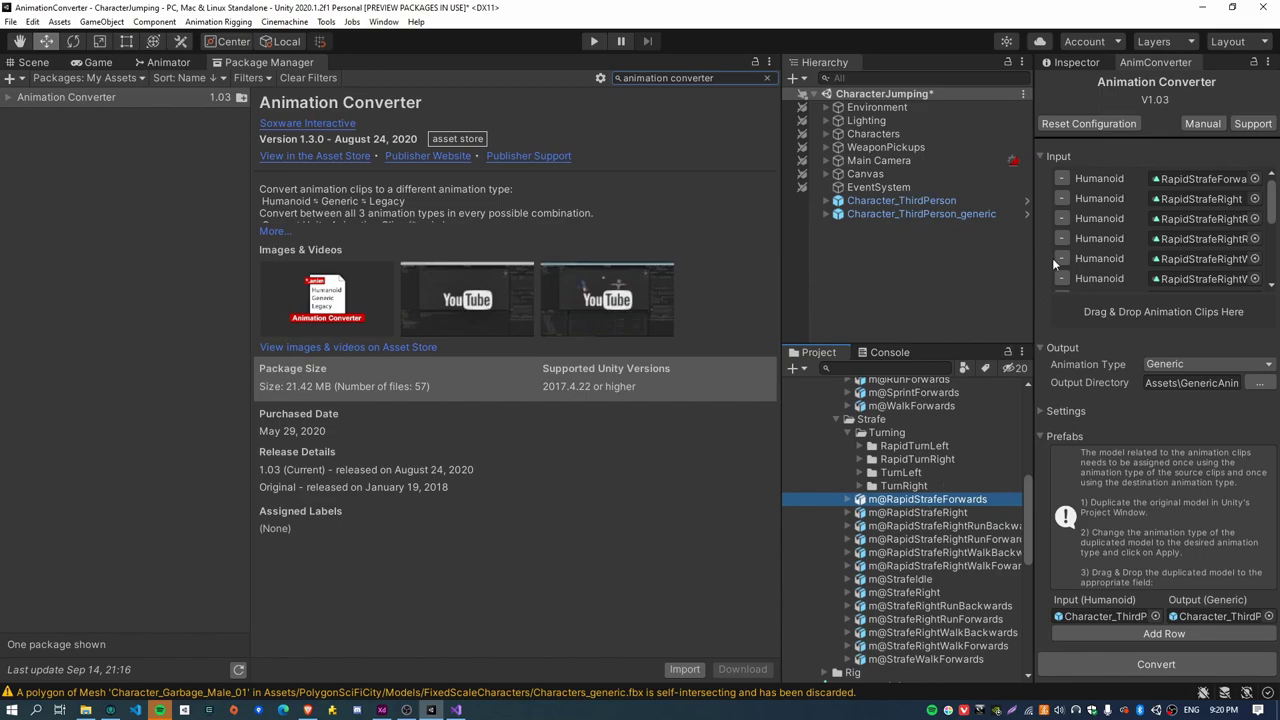
left_click(1080, 62)
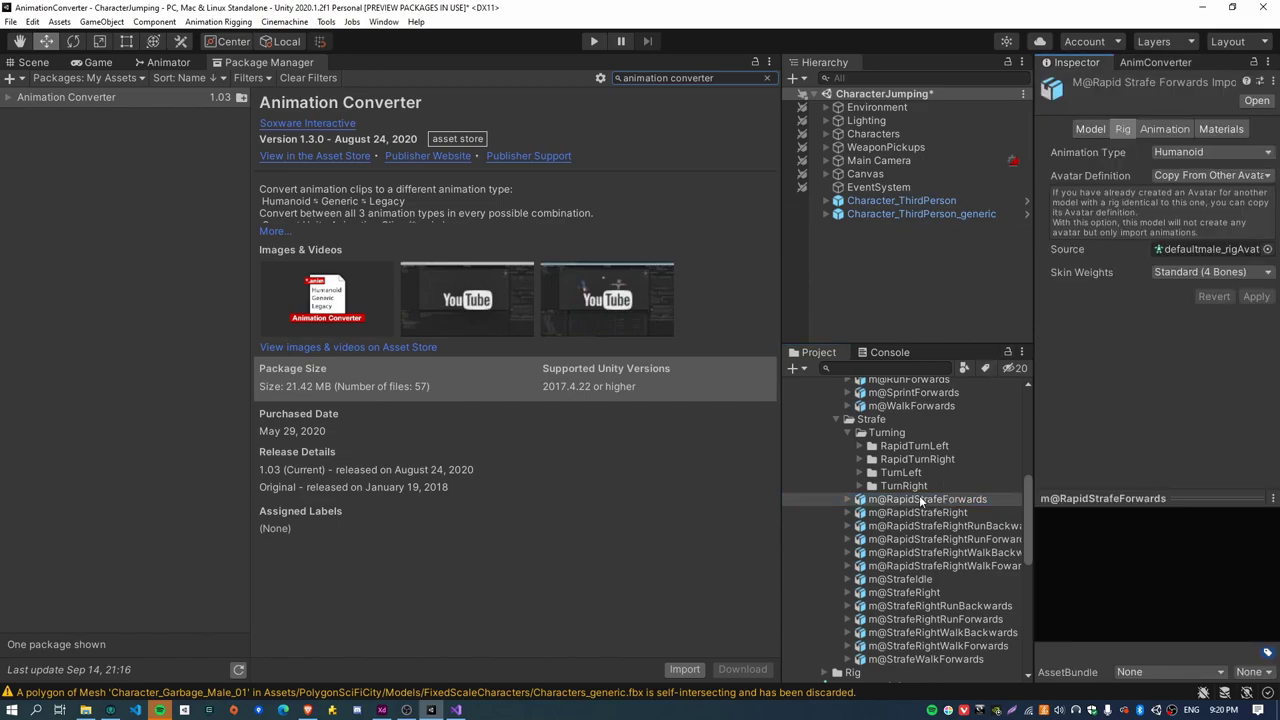
left_click(1162, 130)
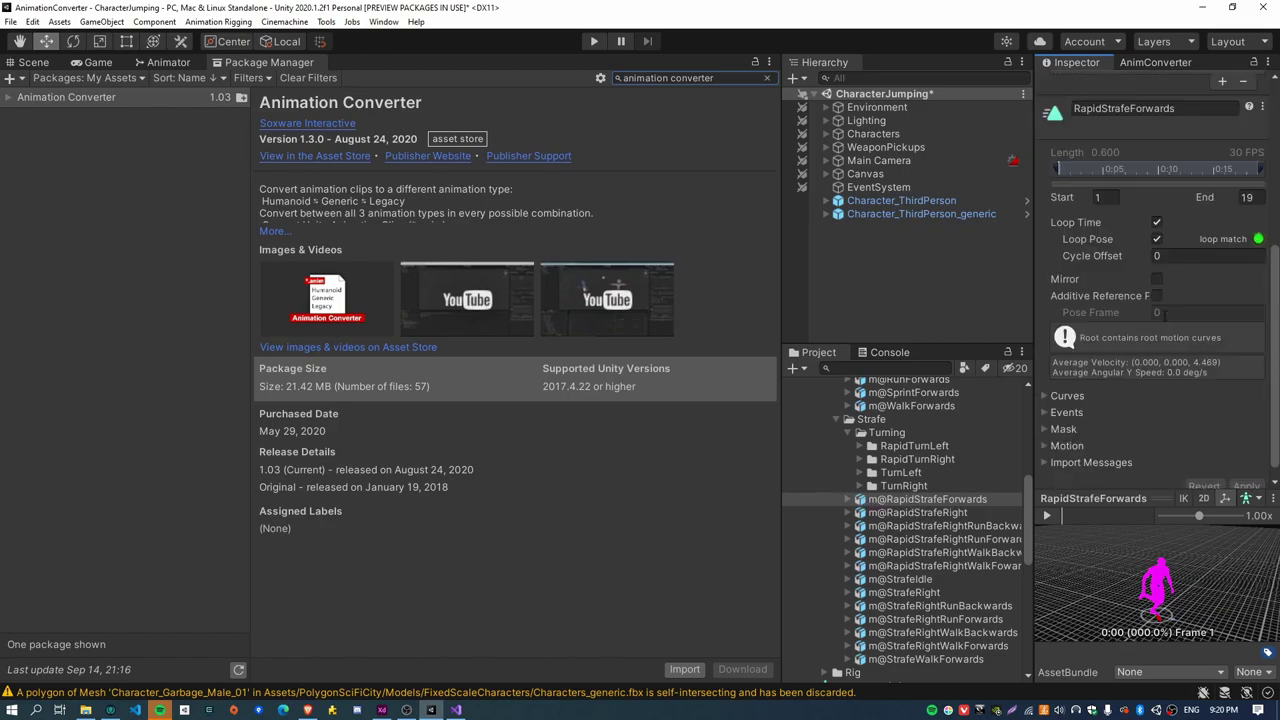
Step: Examine the contents of m@RapidStrafeForwards and its Root Motion Node options, keeping Root selected
left_click(849, 502)
left_click(849, 500)
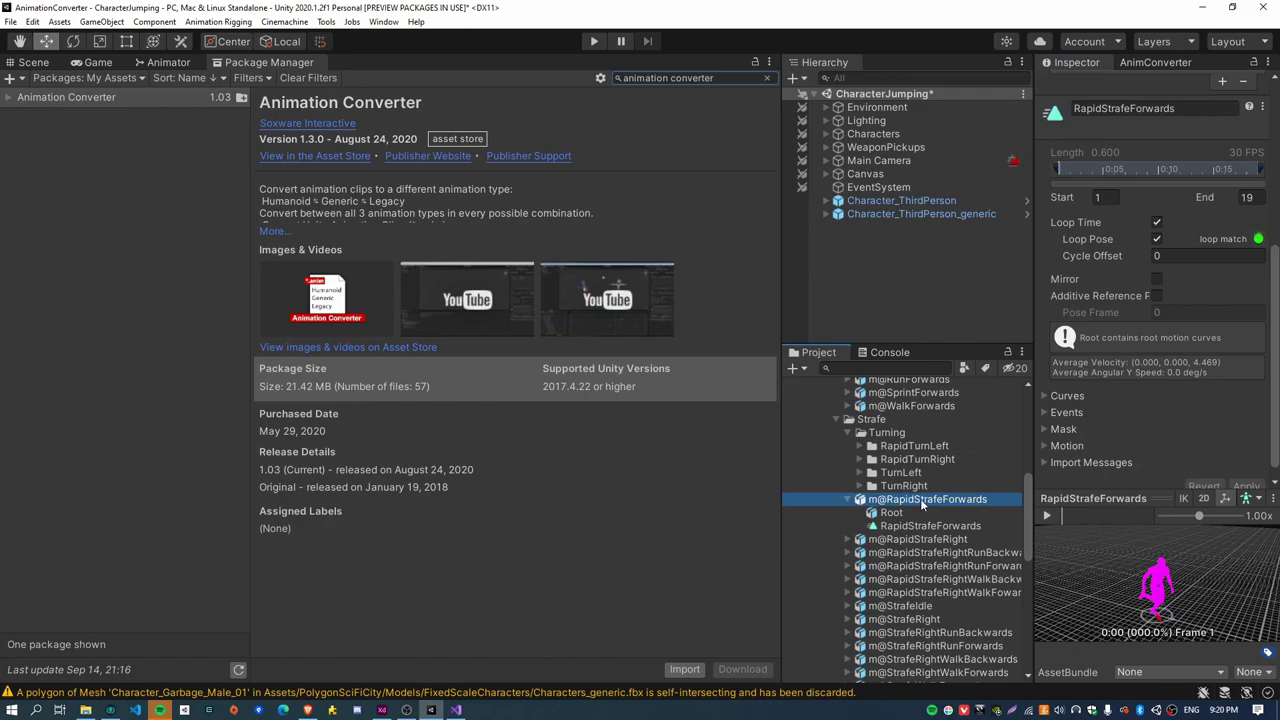
scroll(1128, 277, "up", 5)
scroll(1128, 277, "down", 5)
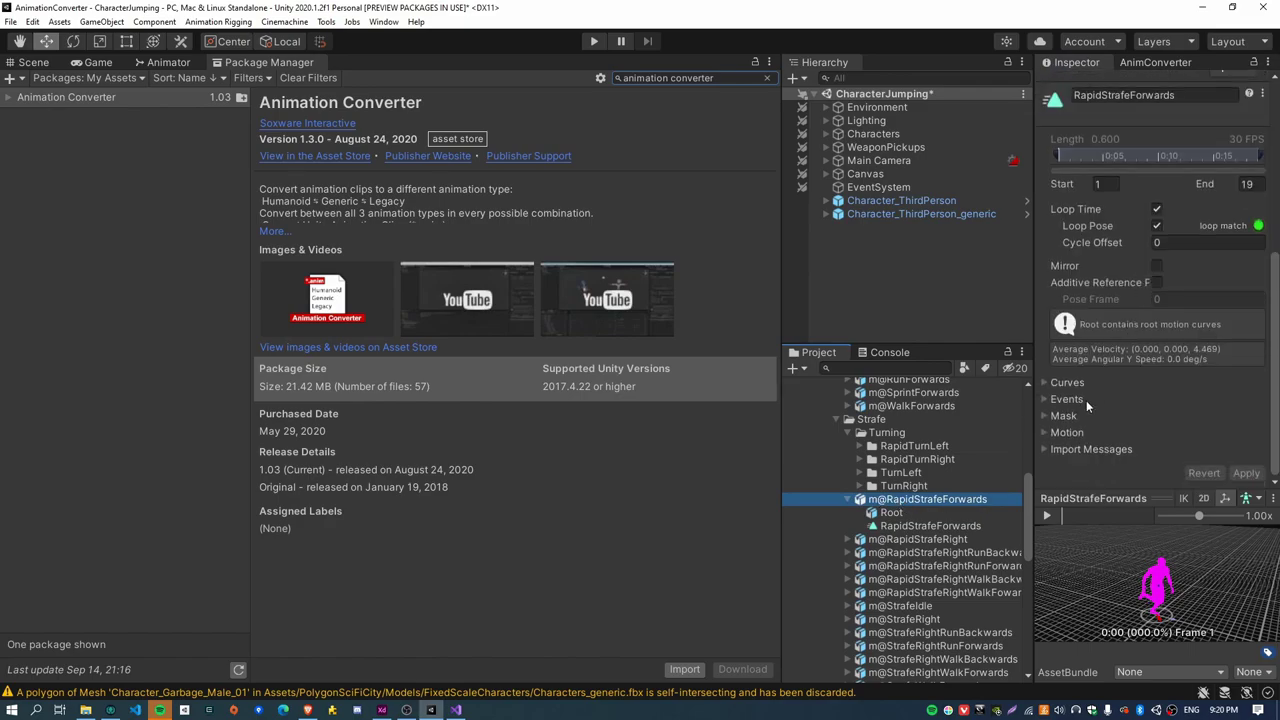
left_click(1056, 433)
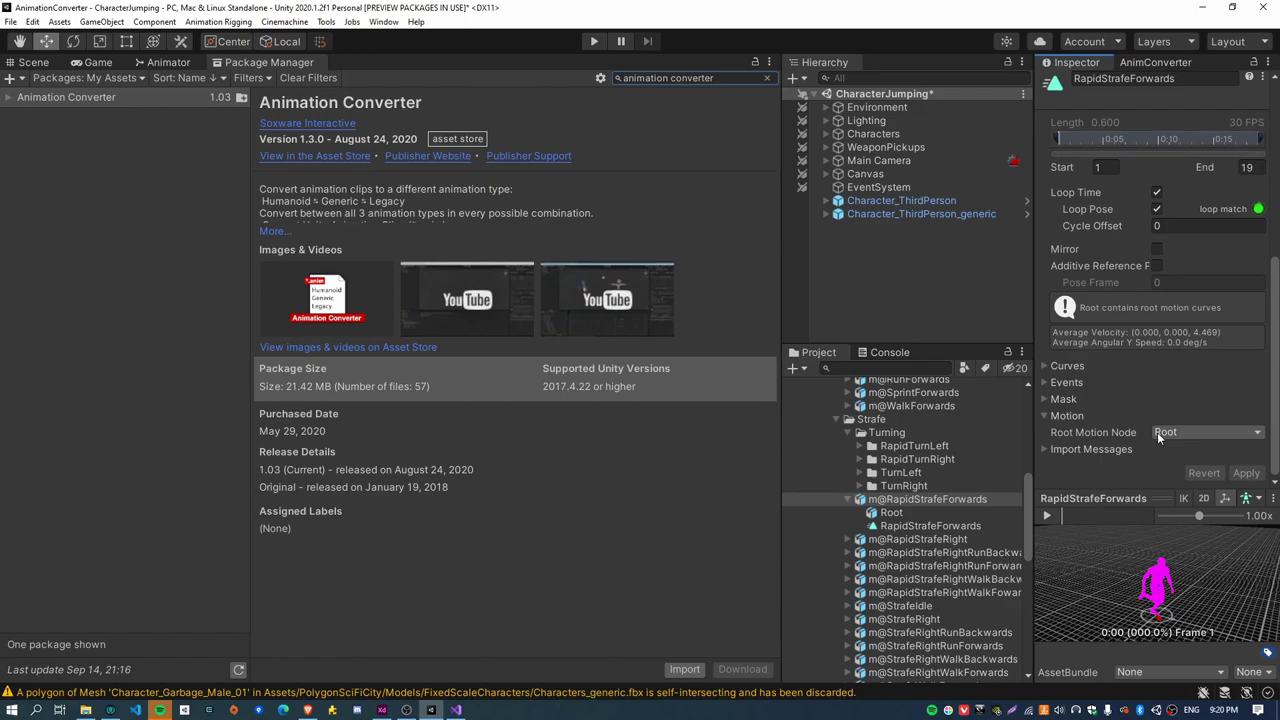
left_click(1204, 434)
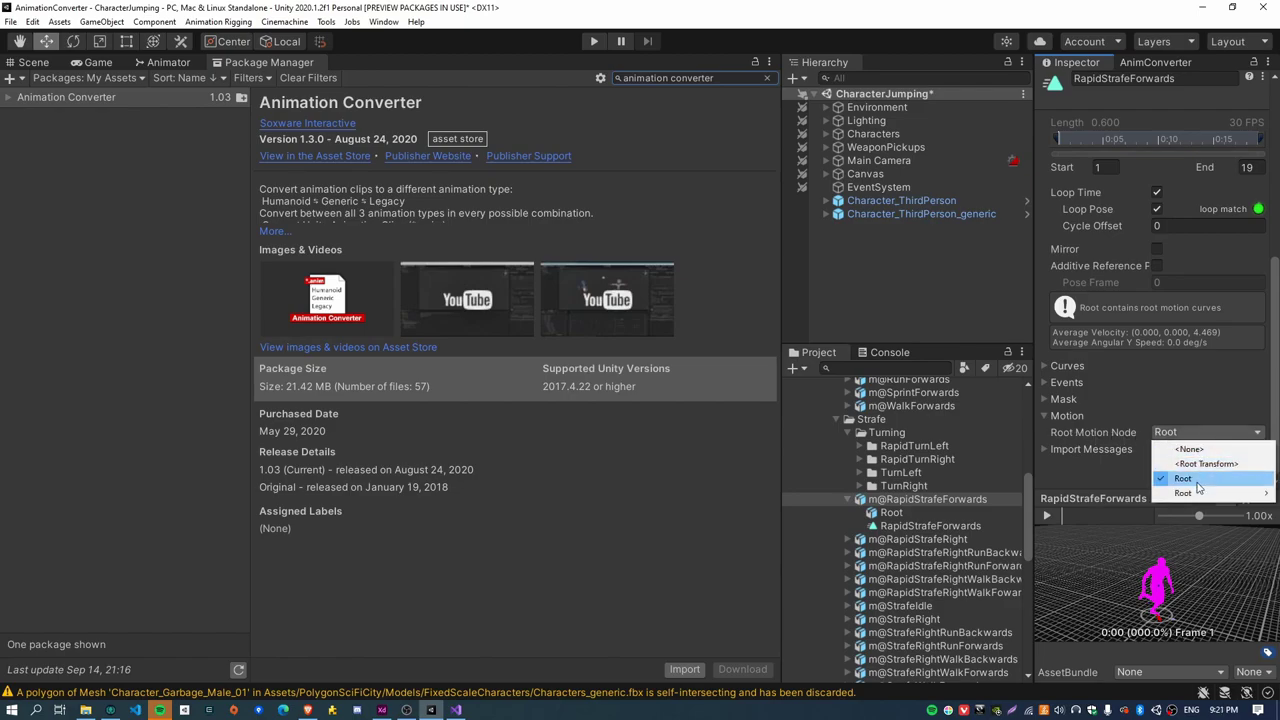
left_click(1192, 479)
left_click(1179, 434)
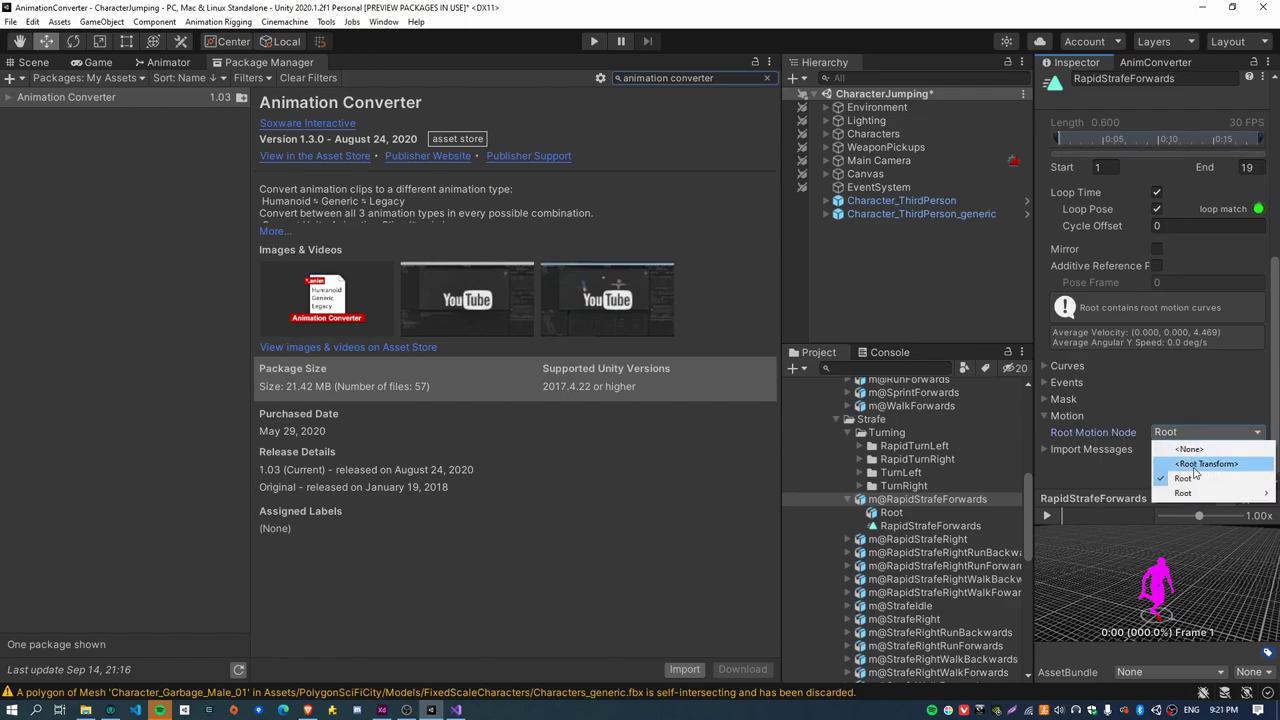
left_click(1195, 482)
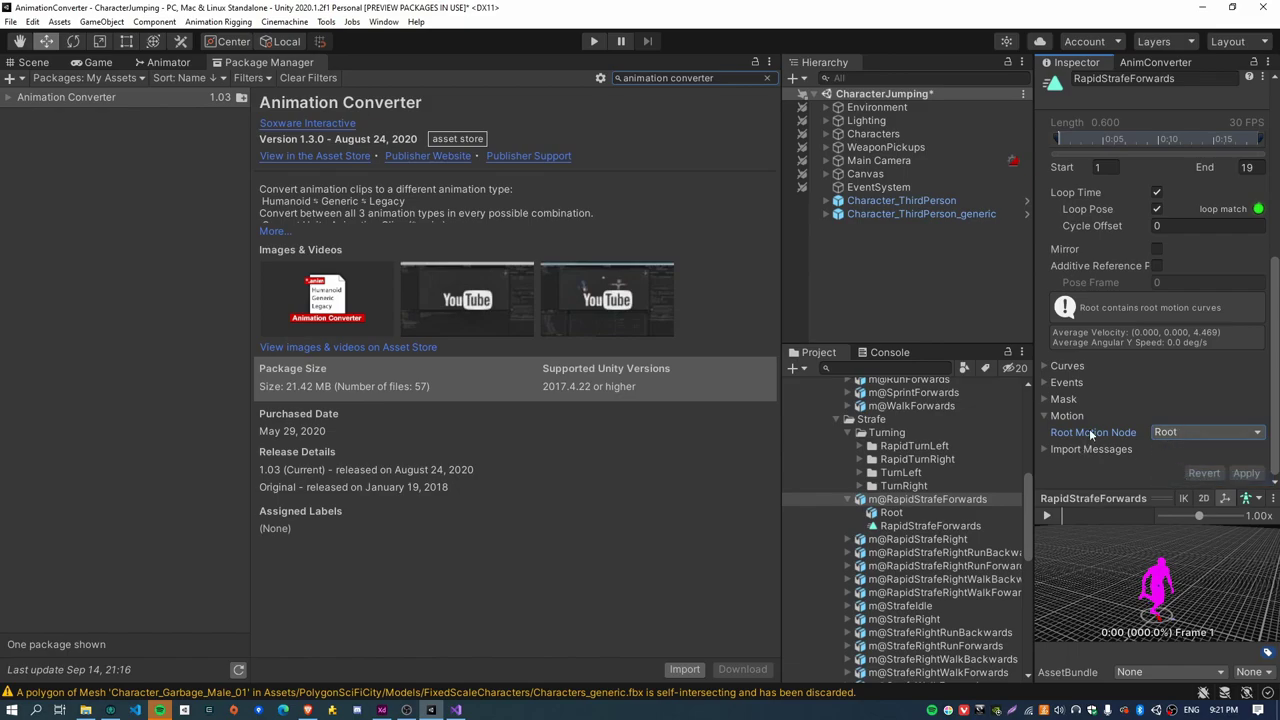
left_click(1046, 415)
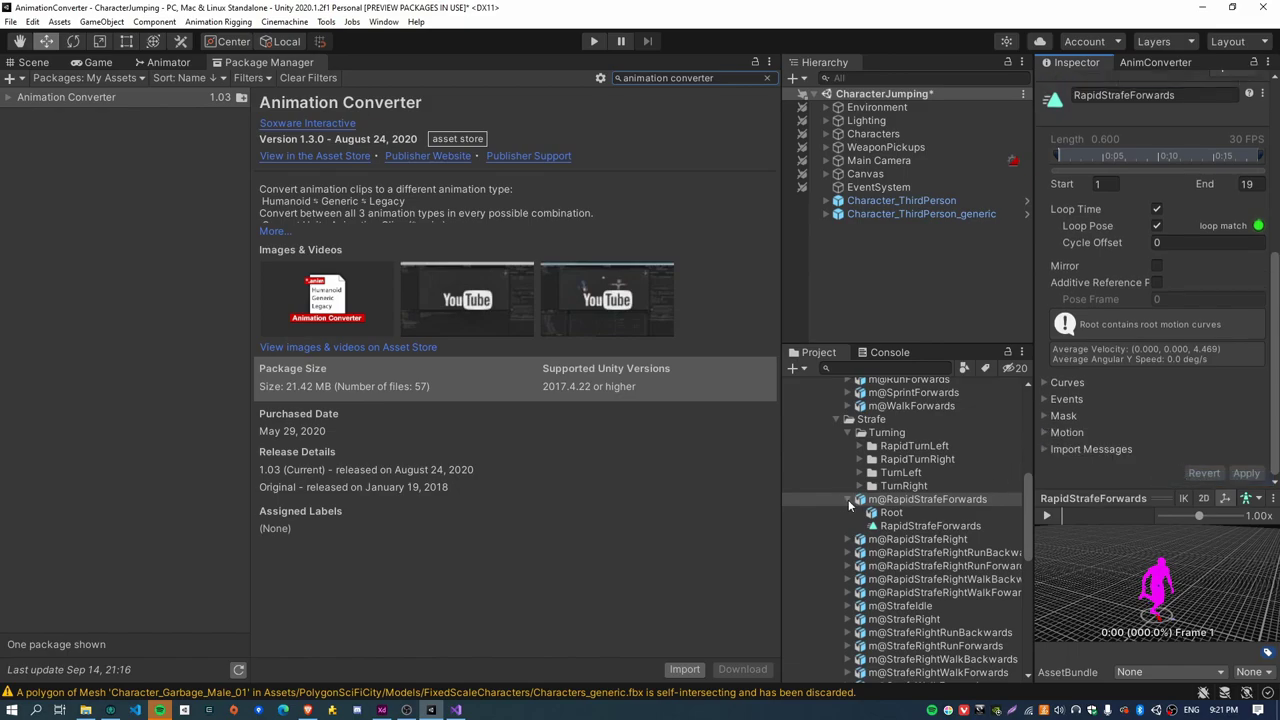
left_click(847, 499)
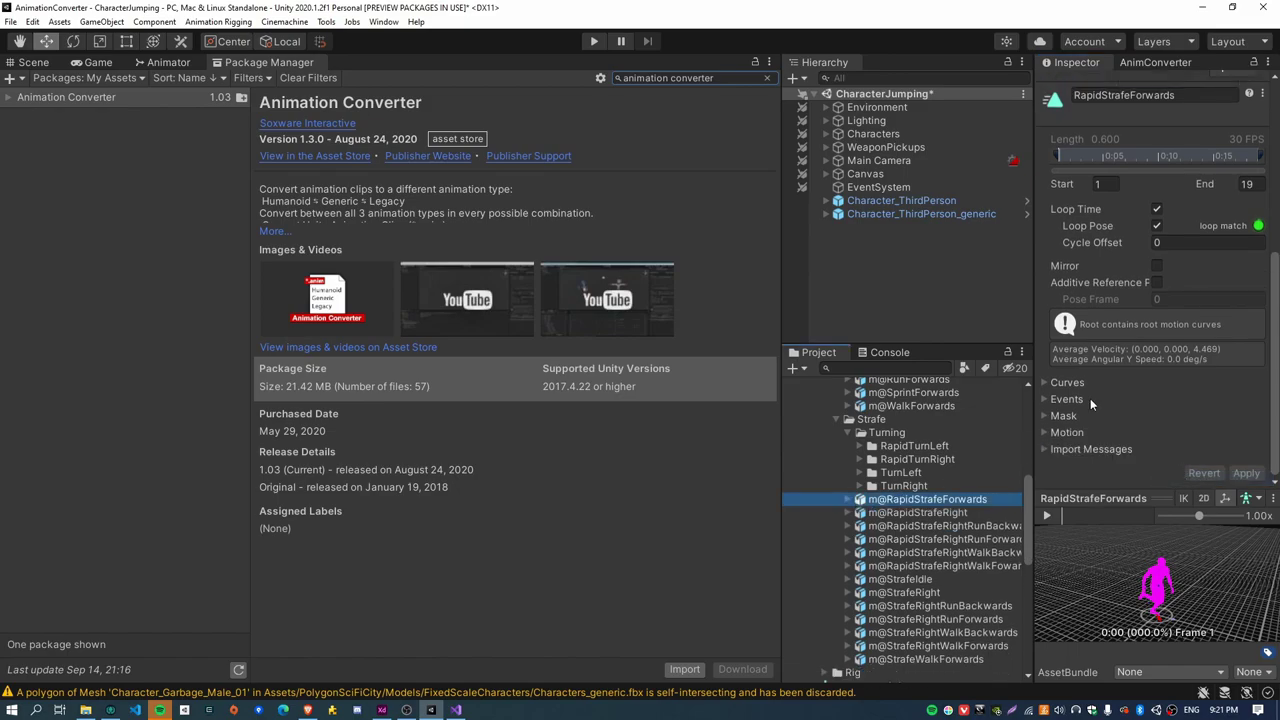
Step: Convert the listed humanoid clips to Generic with Animation Converter and close the conversion report
scroll(1090, 398, "up", 10)
left_click(1154, 61)
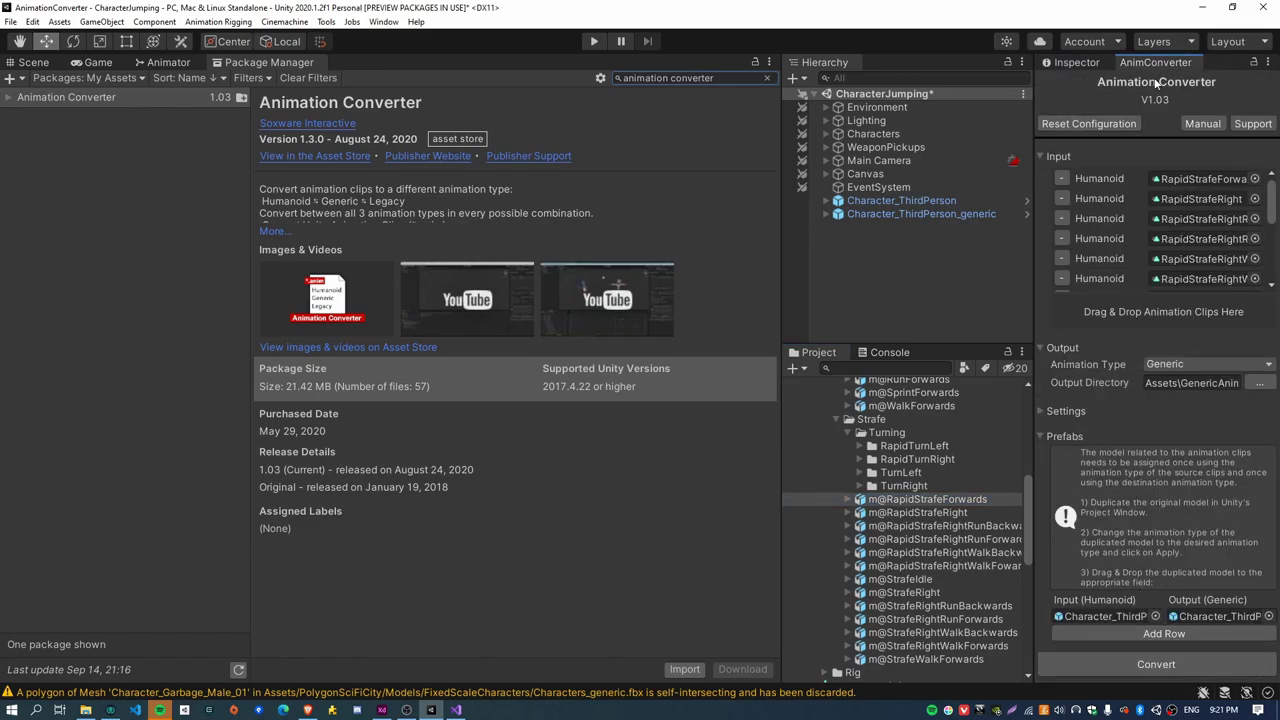
left_click(1150, 664)
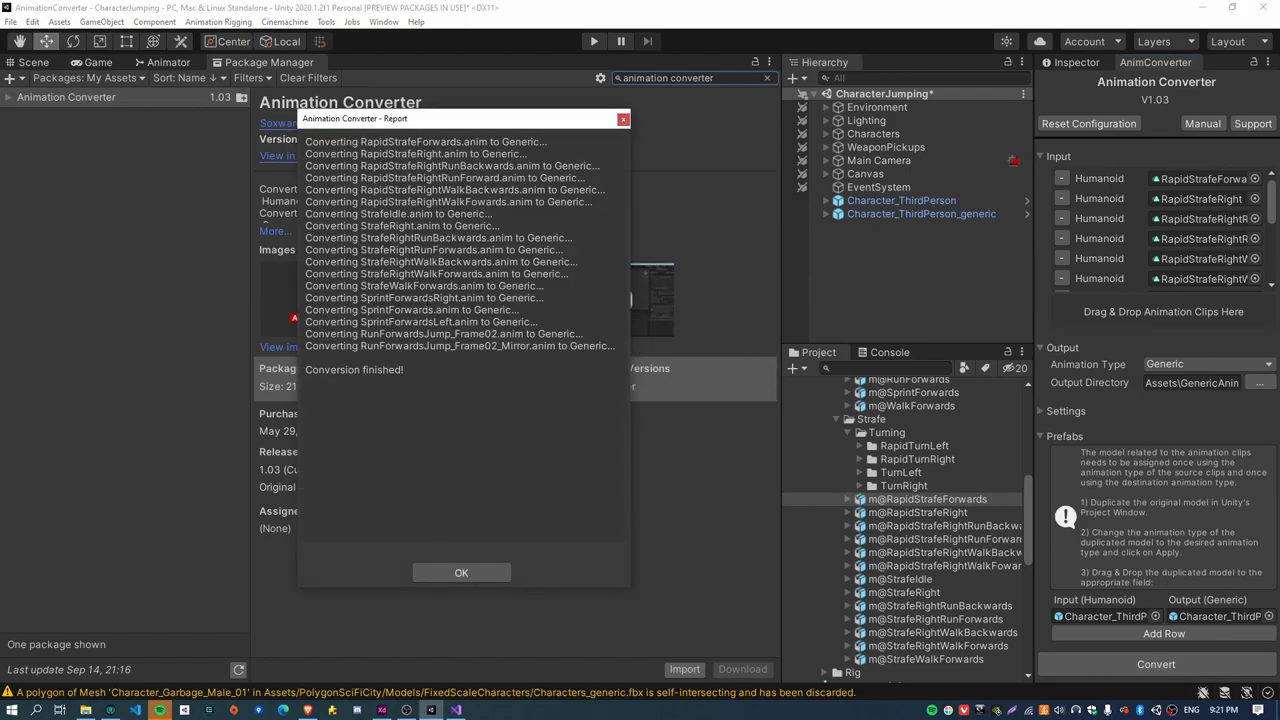
left_click(463, 573)
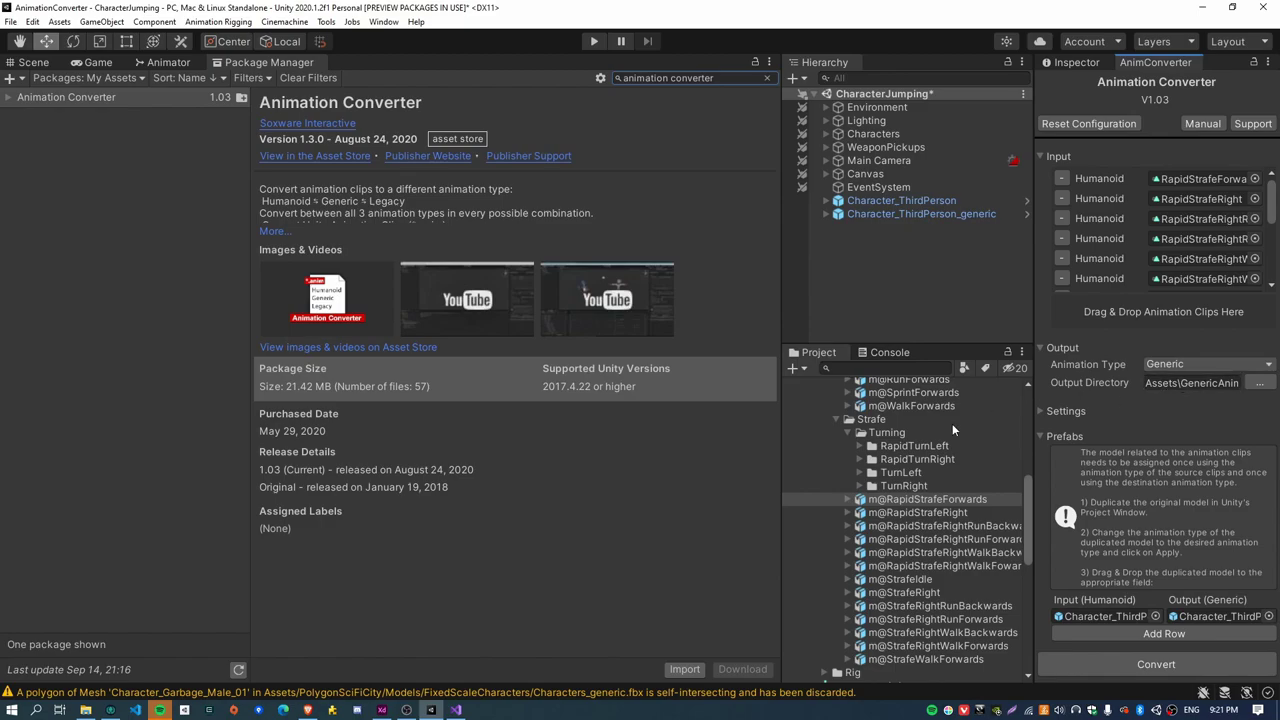
Step: Open the GenericAnimations output folder and inspect the converted RapidStrafeForwards clip
scroll(952, 423, "up", 10)
left_click(800, 427)
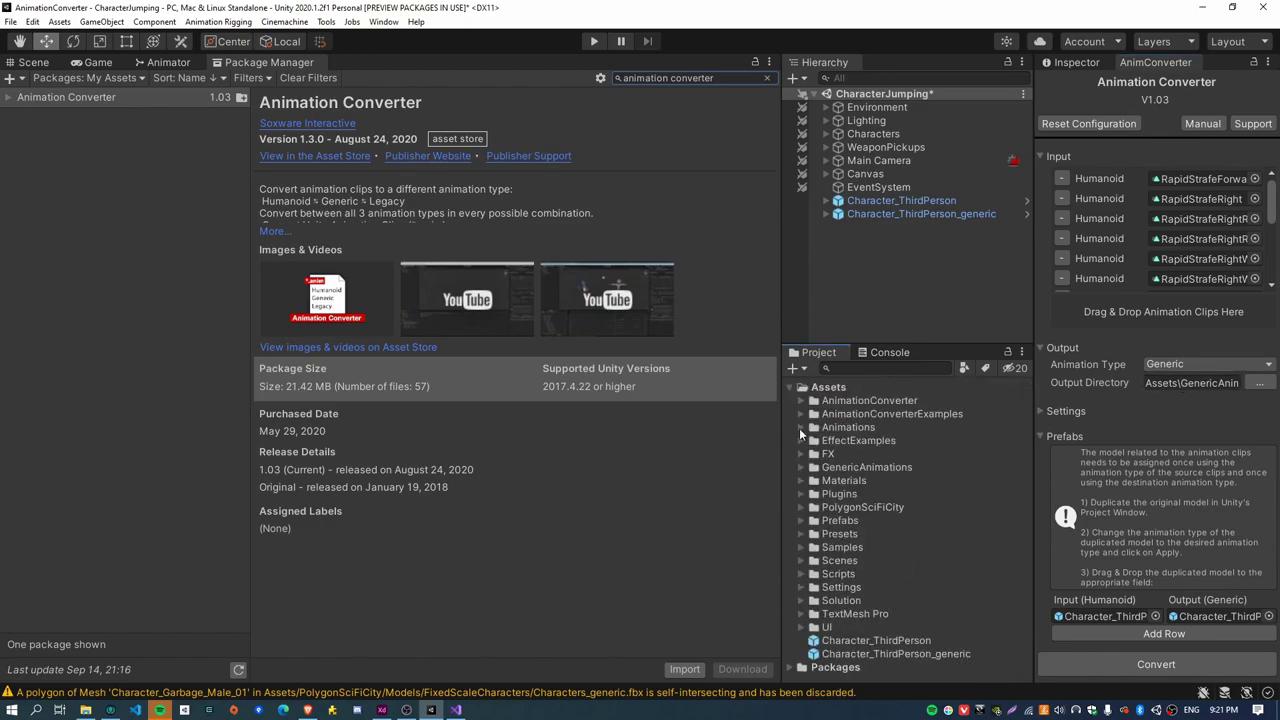
left_click(801, 467)
scroll(890, 482, "down", 2)
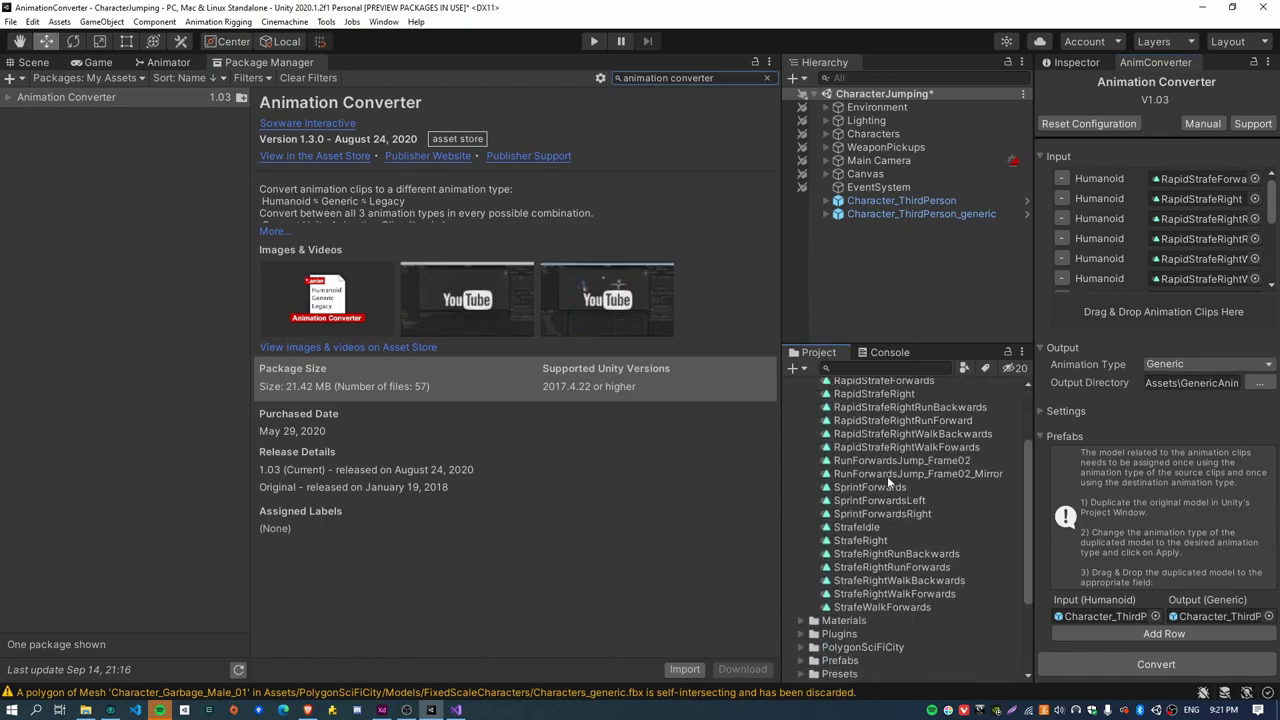
left_click(874, 432)
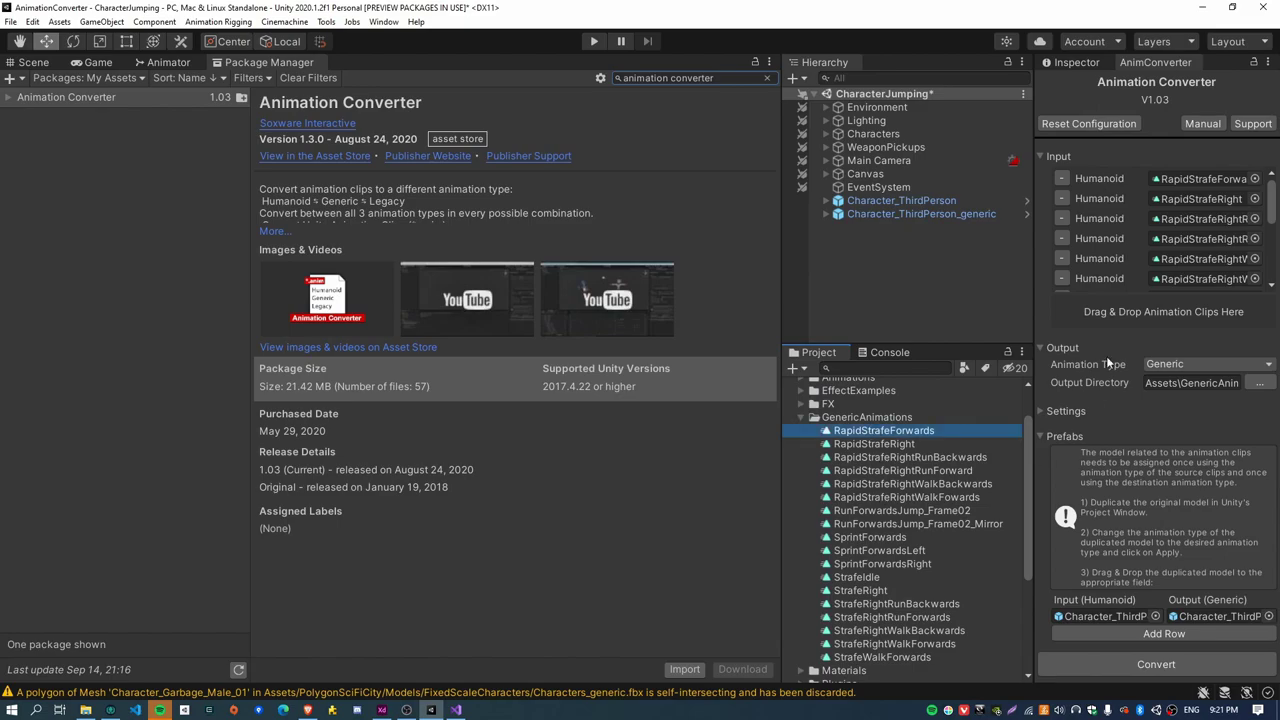
left_click(1074, 63)
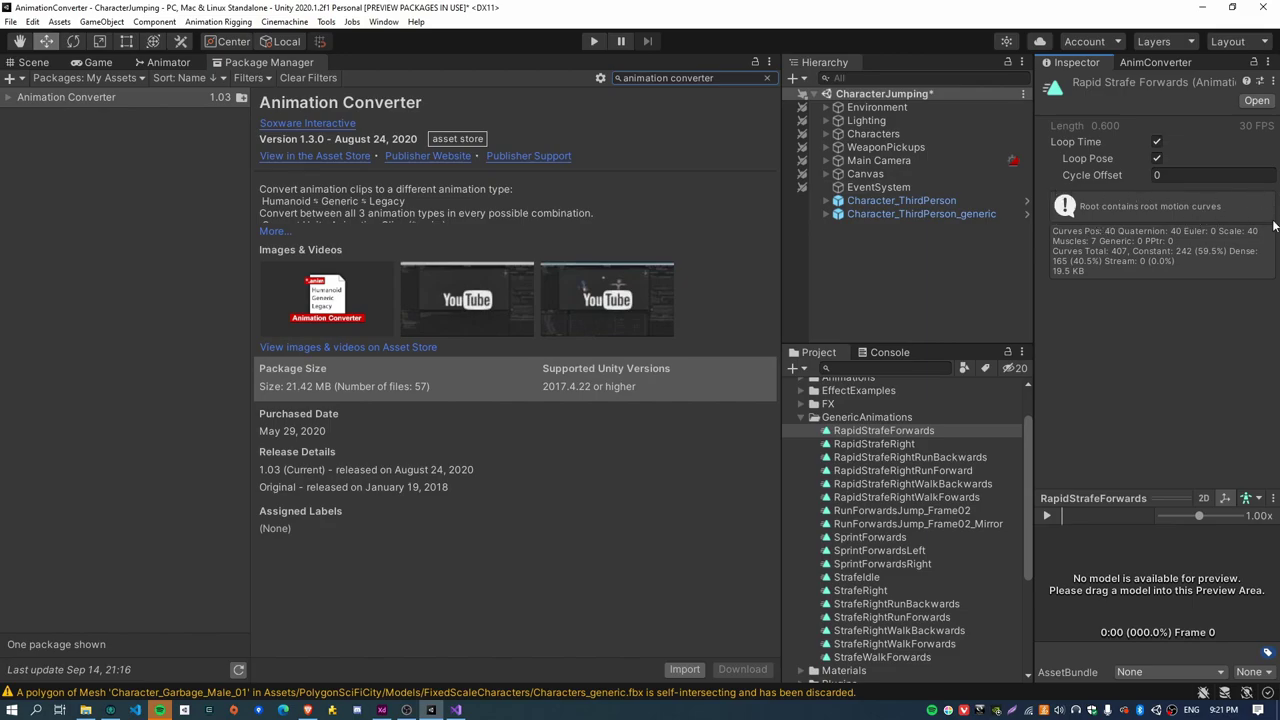
Step: Examine the clip properties of the other converted animations, from RapidStrafeRight through StrafeRightRunBackwards
left_click(869, 446)
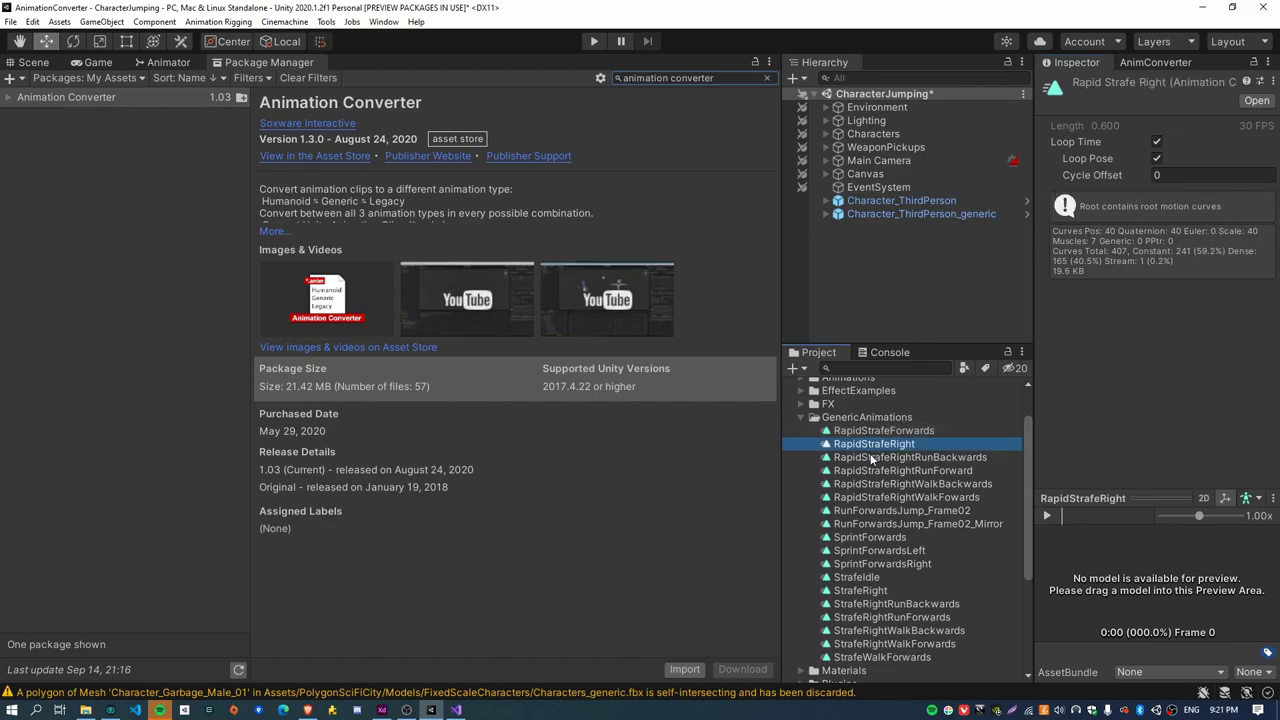
left_click(873, 458)
left_click(876, 471)
left_click(878, 484)
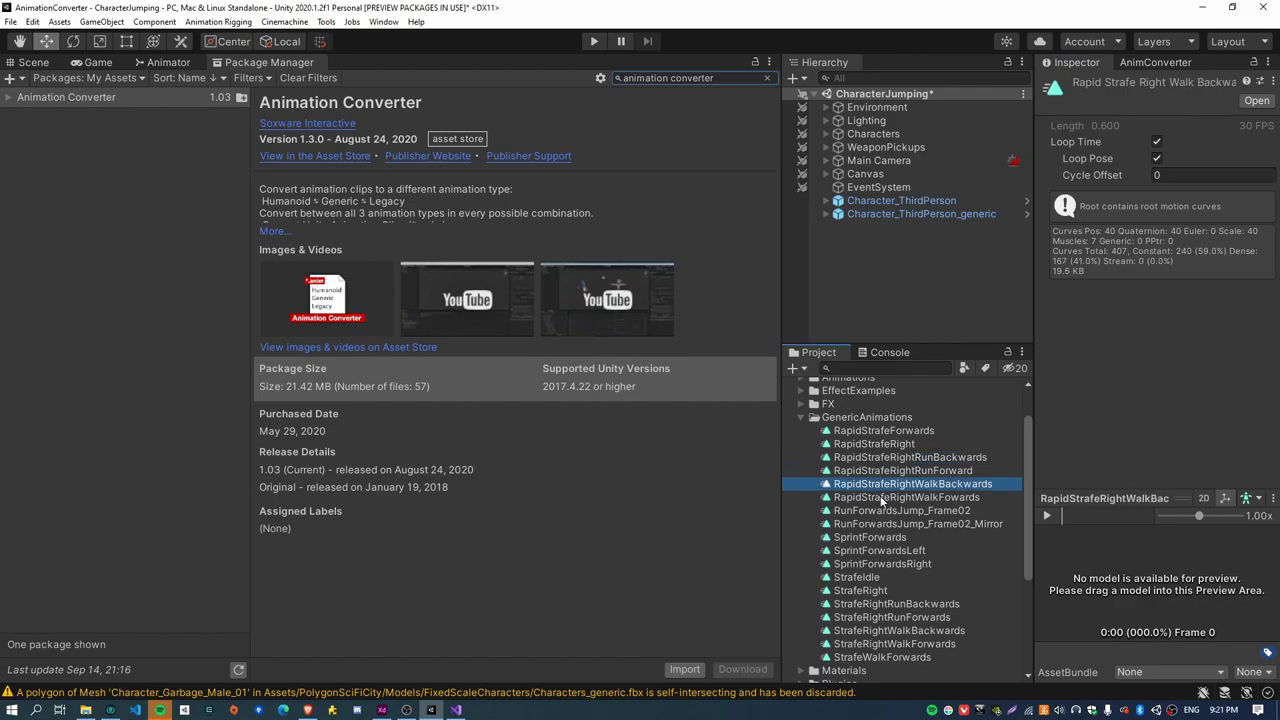
left_click(878, 497)
left_click(878, 510)
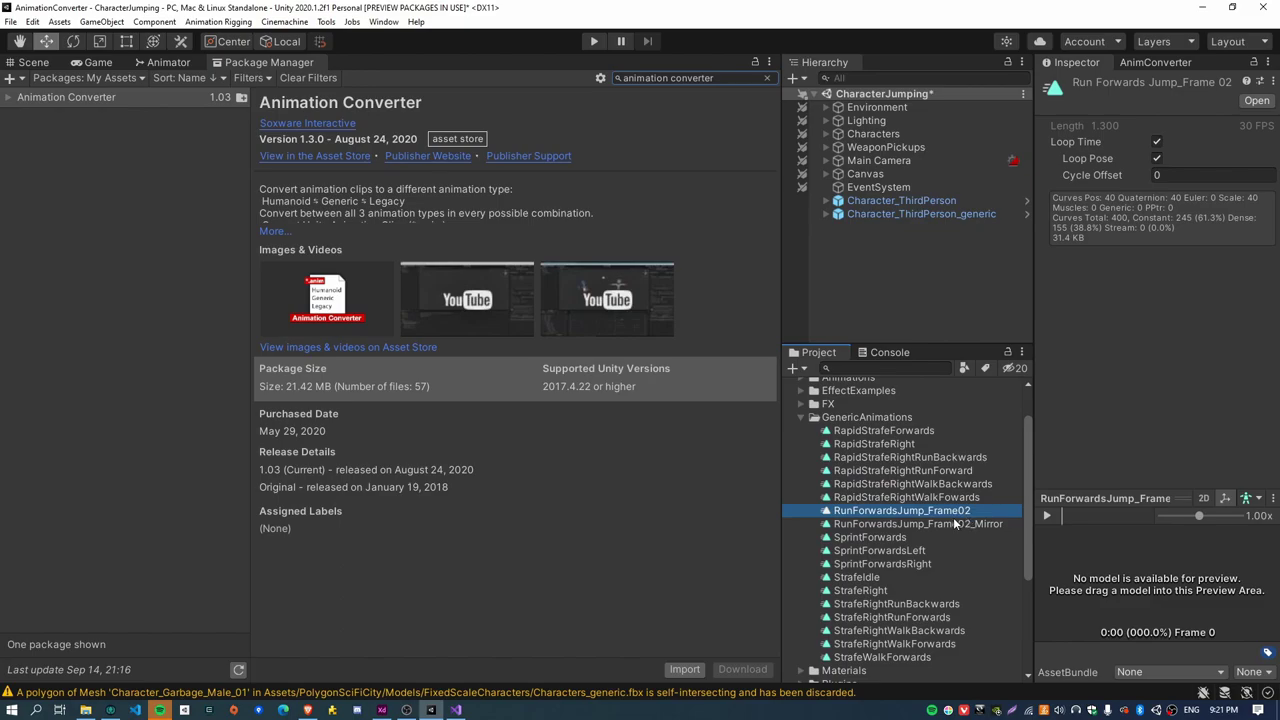
left_click(872, 538)
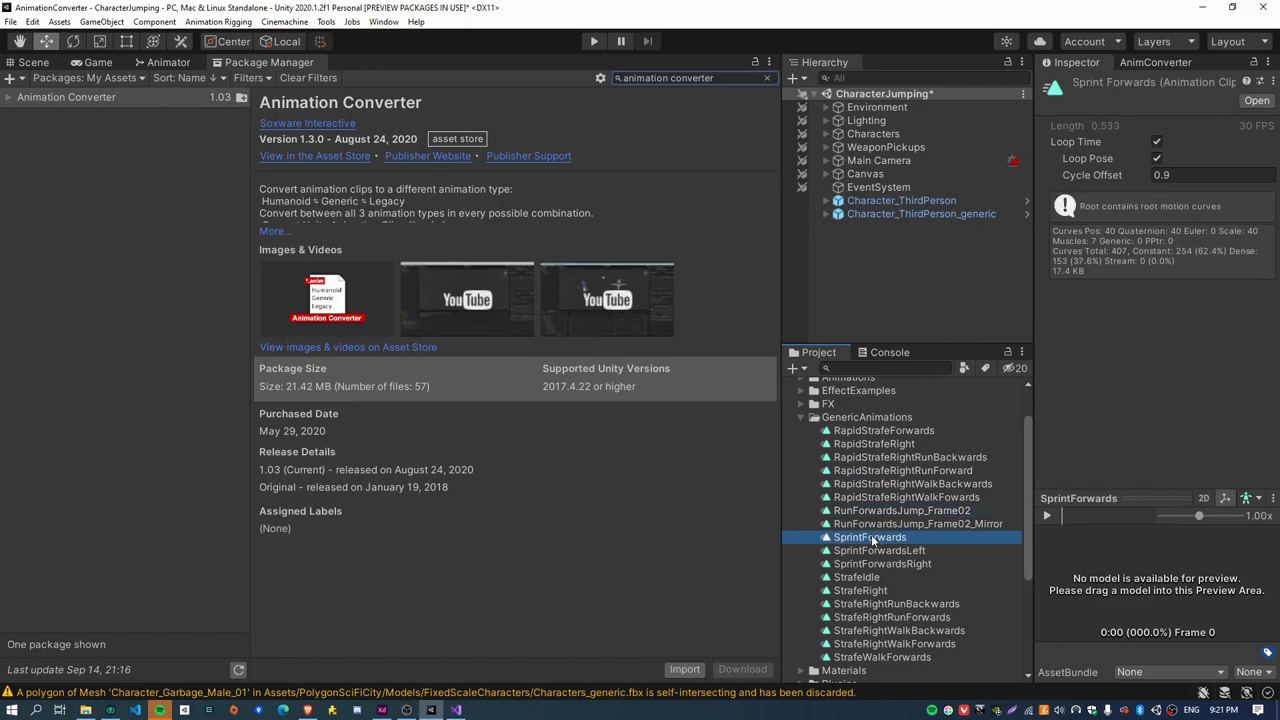
left_click(878, 550)
left_click(878, 563)
left_click(852, 578)
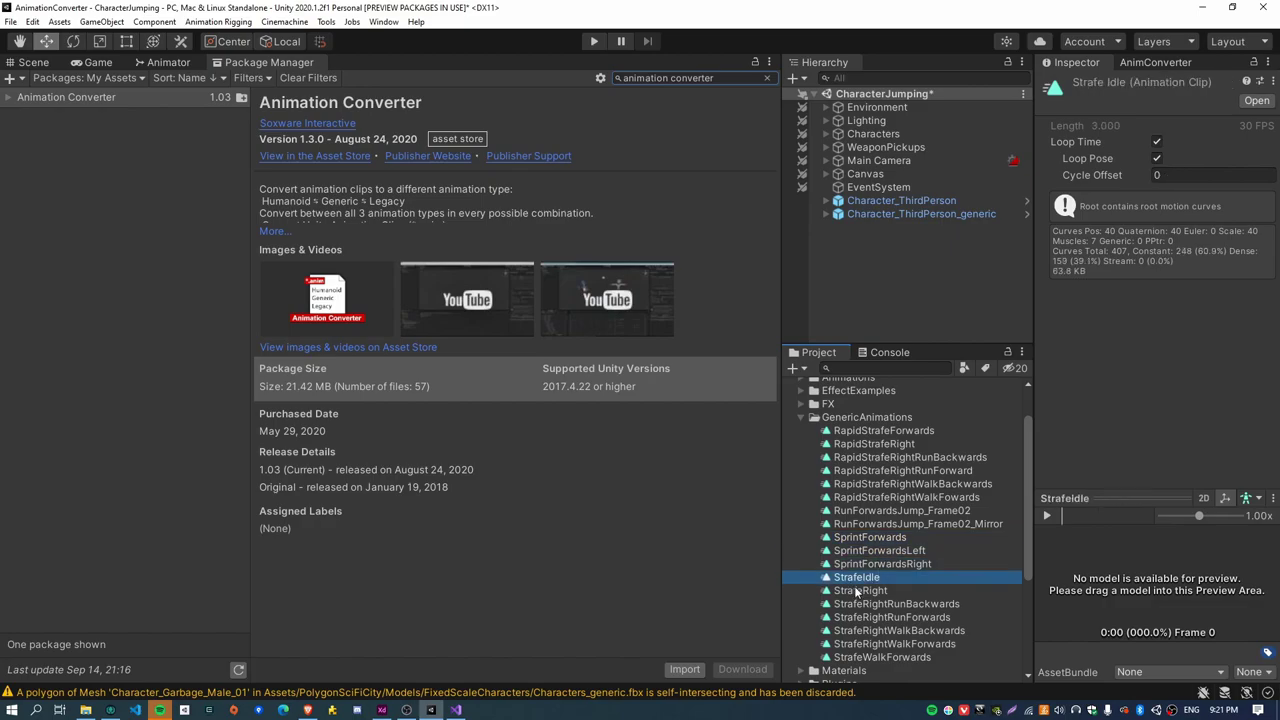
left_click(866, 604)
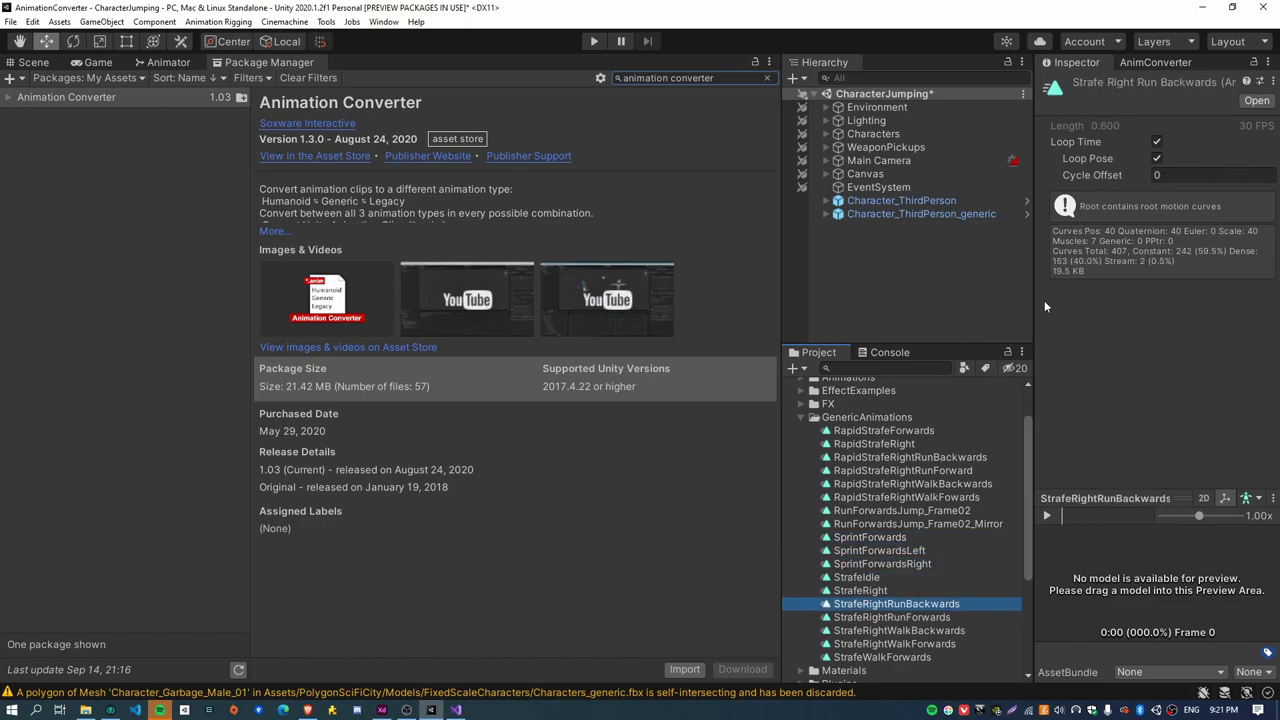
Step: Select Character_ThirdPerson_generic, save the scene, and widen the Inspector to show its Animator fields
left_click(903, 214)
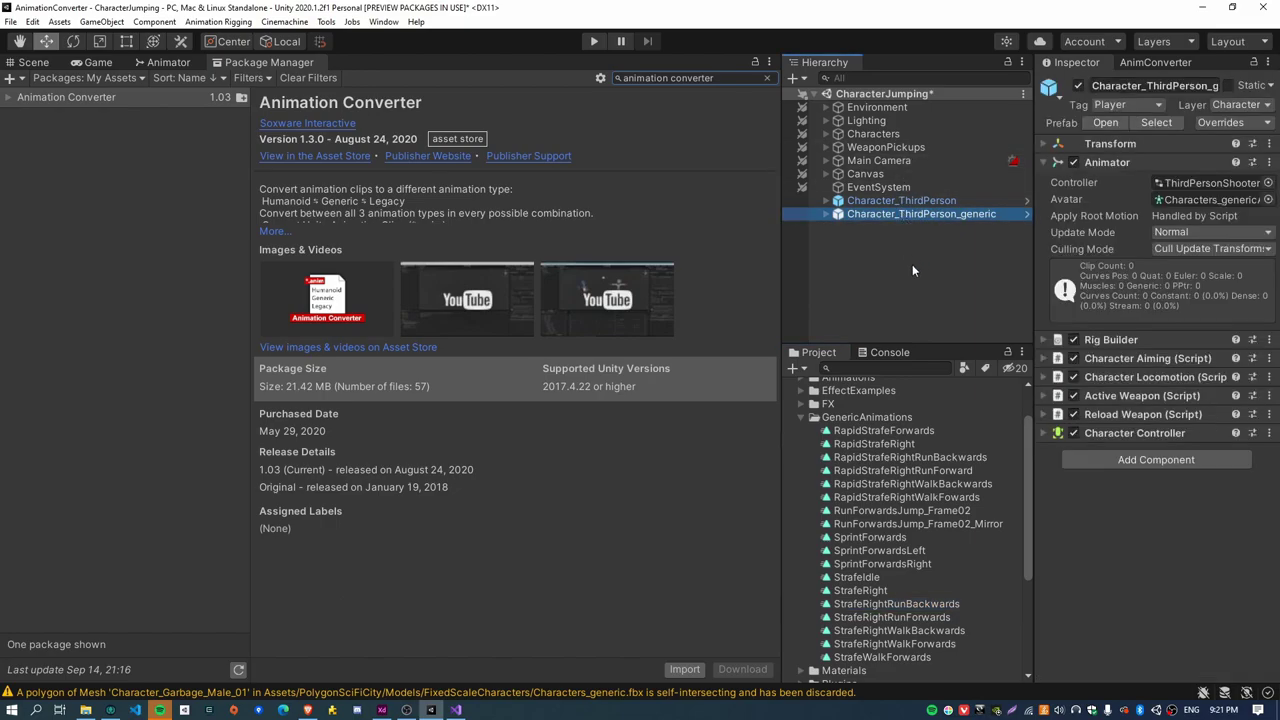
key("ctrl+s")
left_click_drag(1035, 260, 976, 265)
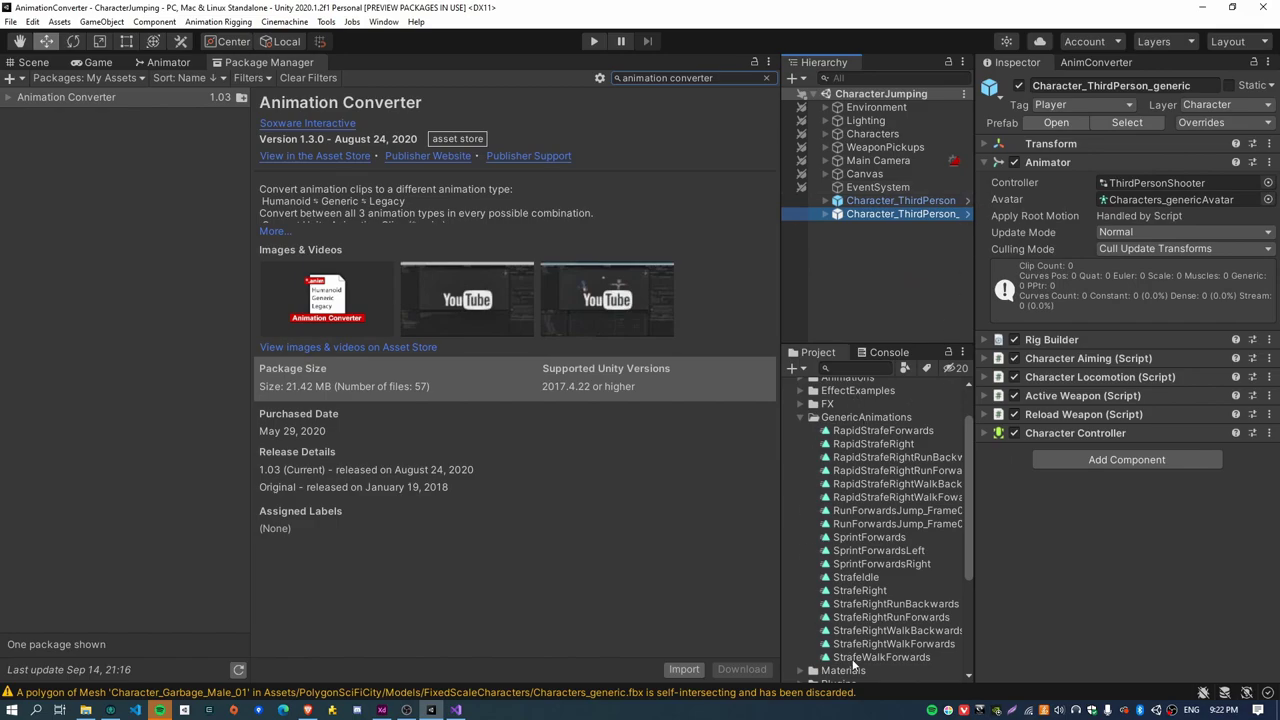
Step: Duplicate the ThirdPersonShooter animator controller and name the copy ThirdPersonShooter_generic
left_click(1170, 182)
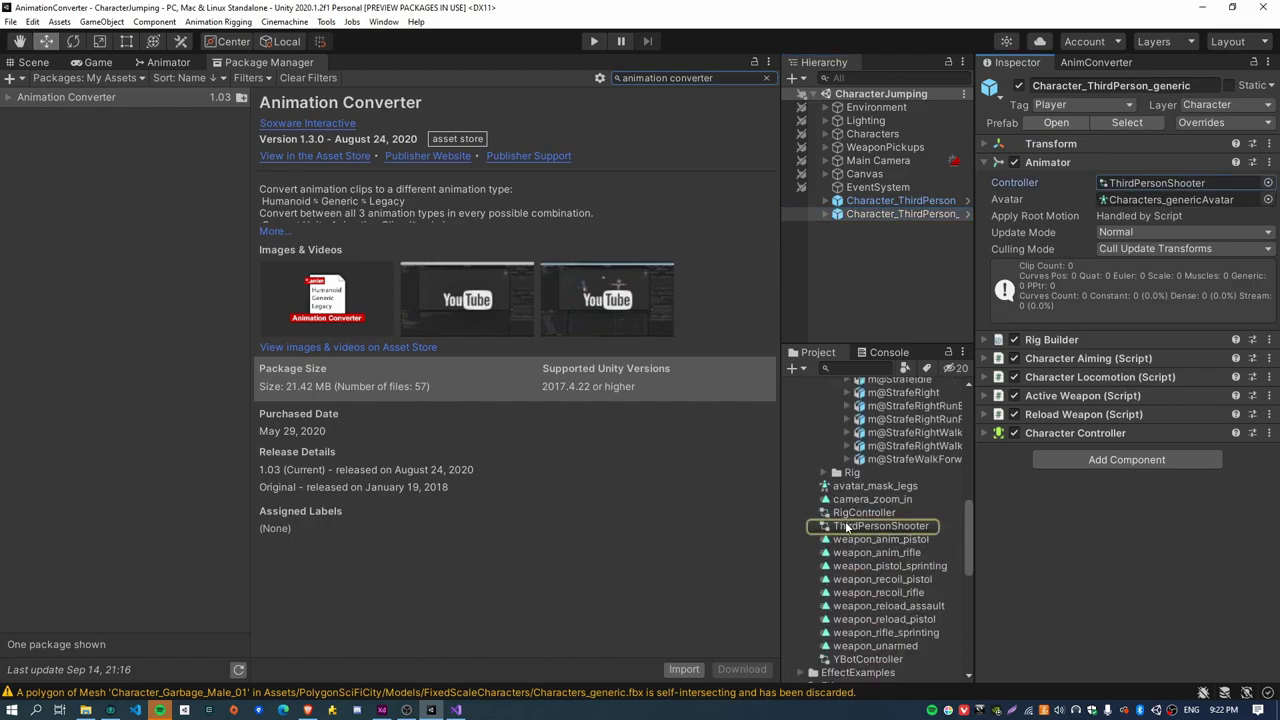
left_click(864, 528)
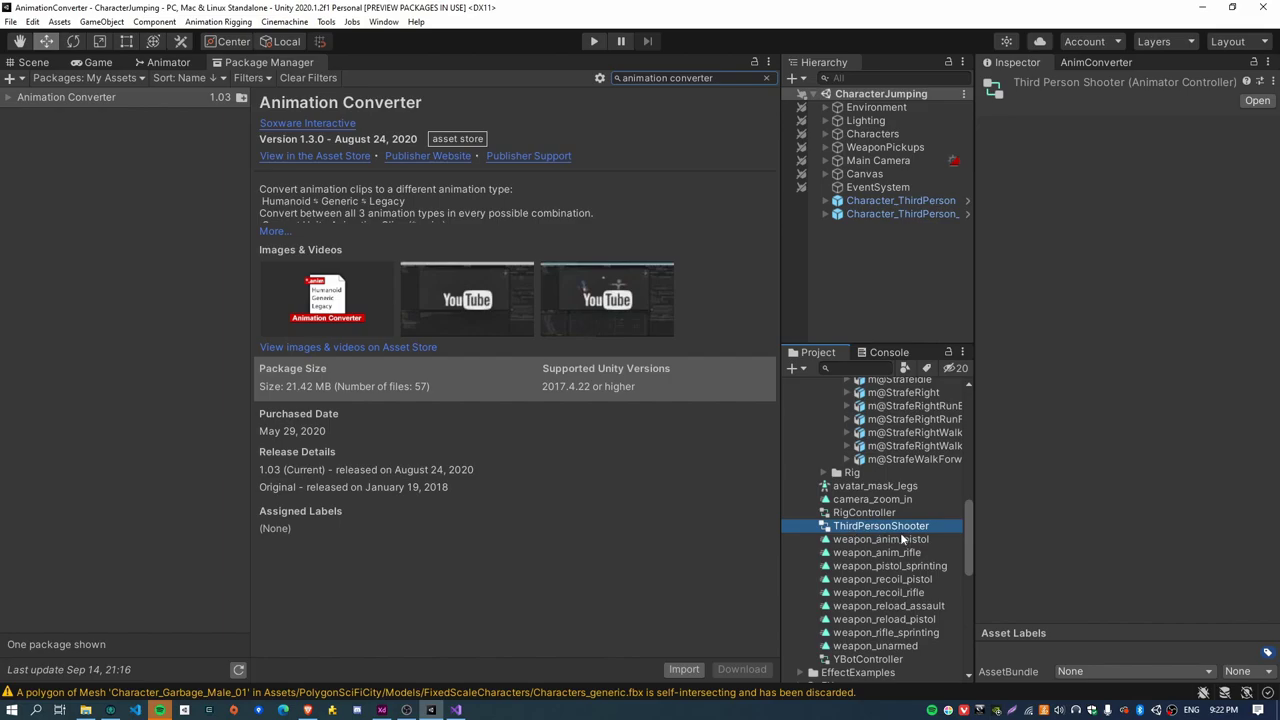
key("ctrl+d")
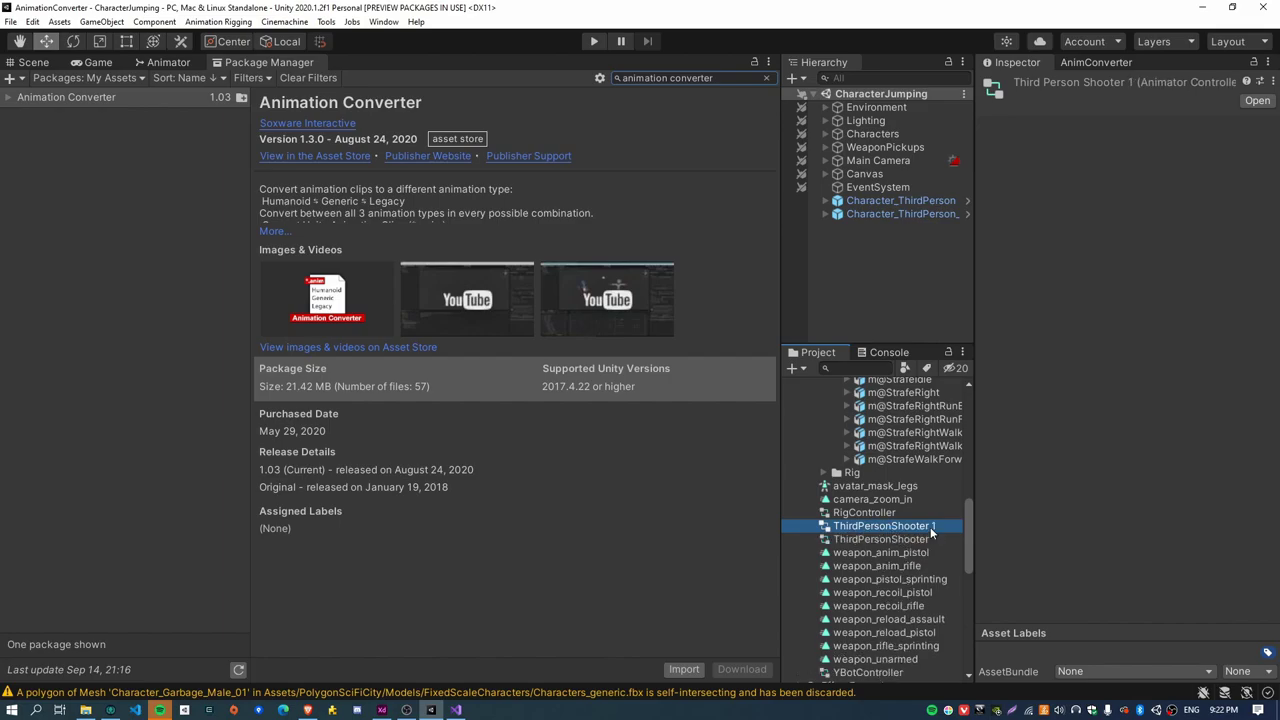
key("F2")
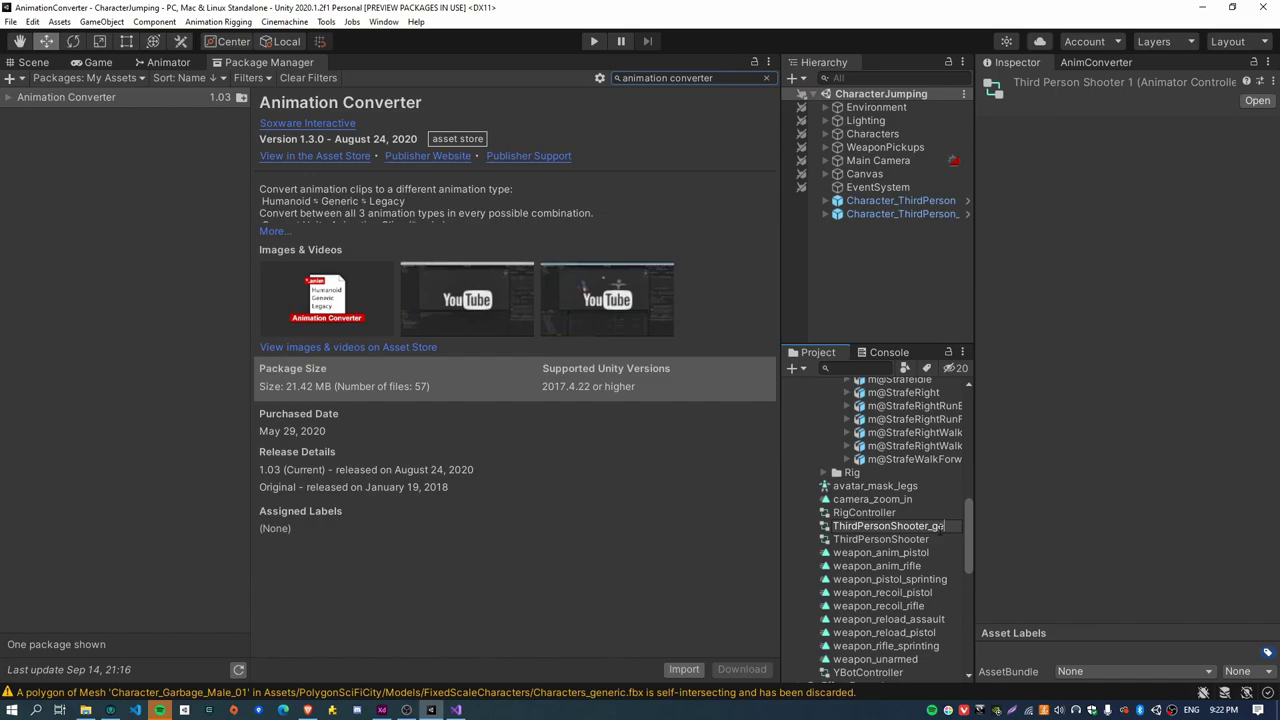
type("_generic")
key("Return")
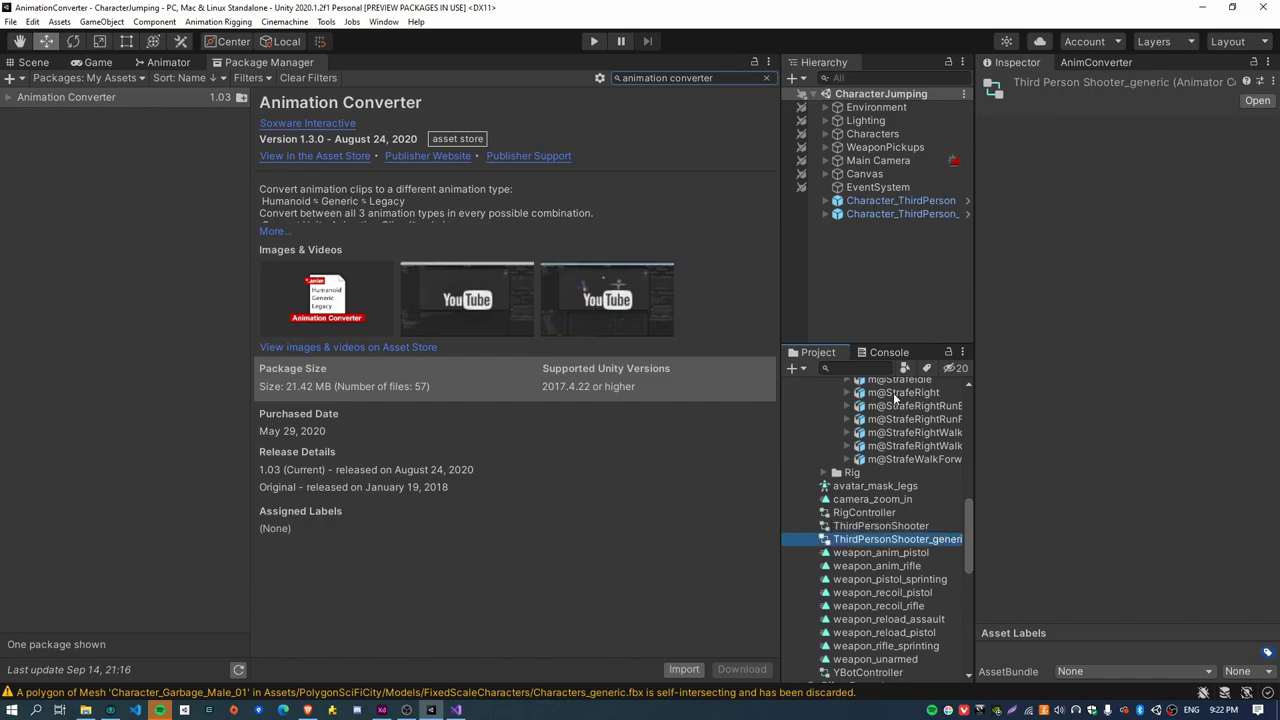
Step: Assign ThirdPersonShooter_generic as Character_ThirdPerson_generic's Animator controller and open its locomotion blend tree
left_click(903, 215)
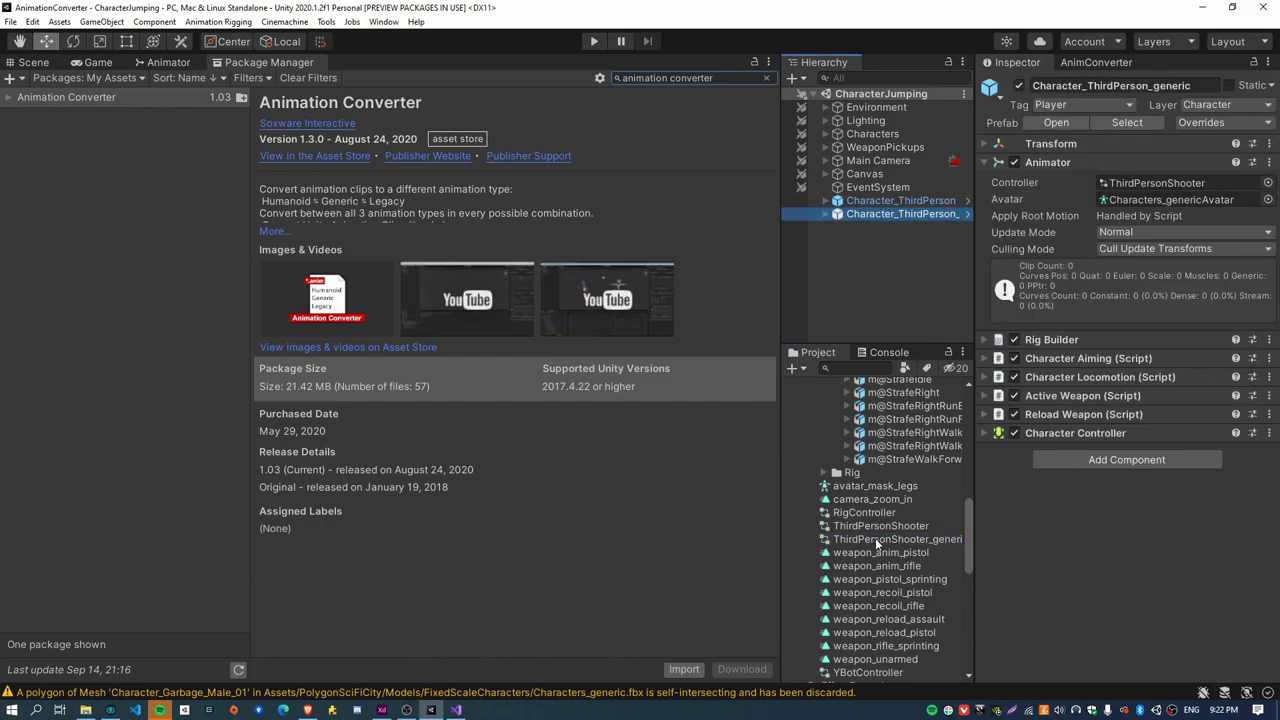
left_click_drag(868, 537, 1146, 184)
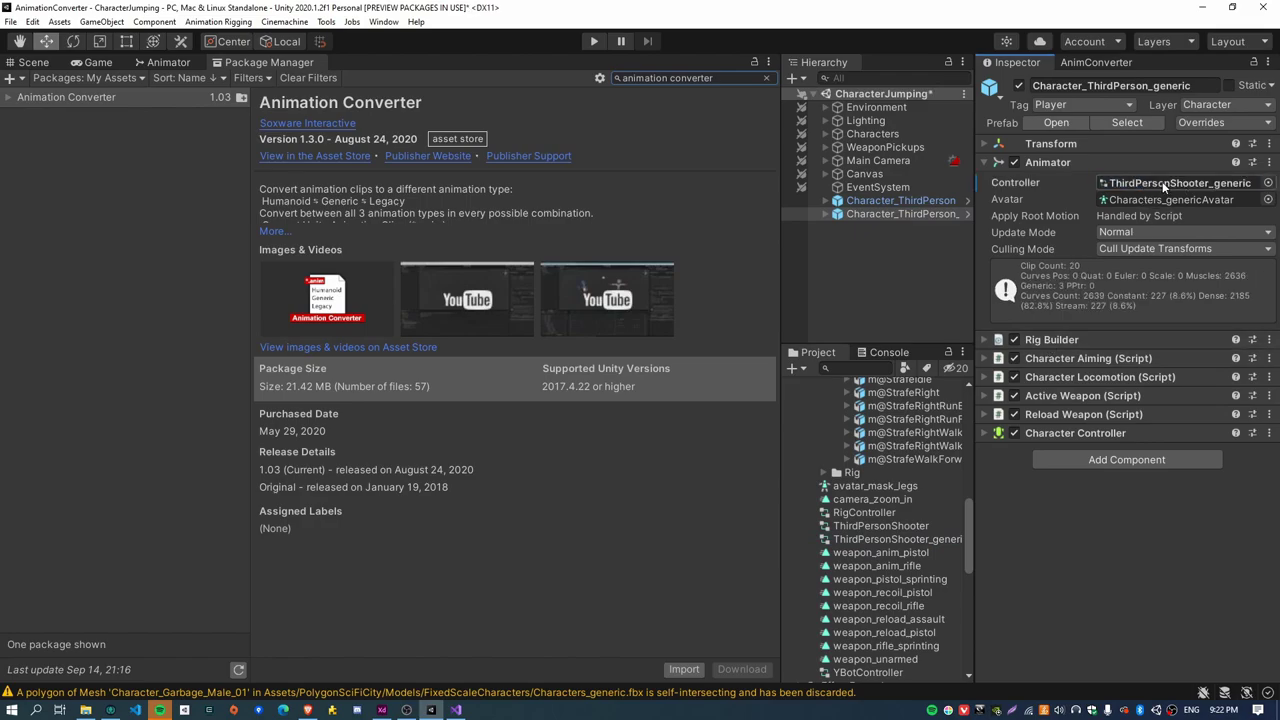
double_click(1163, 184)
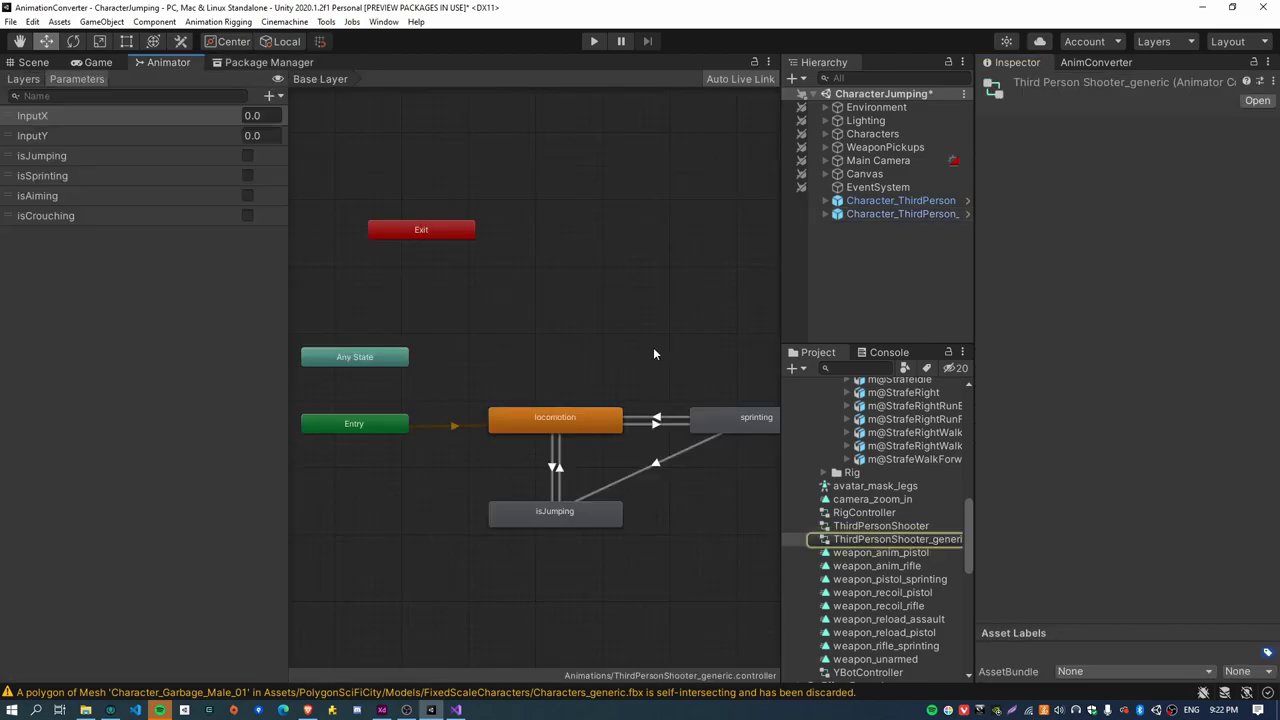
double_click(484, 385)
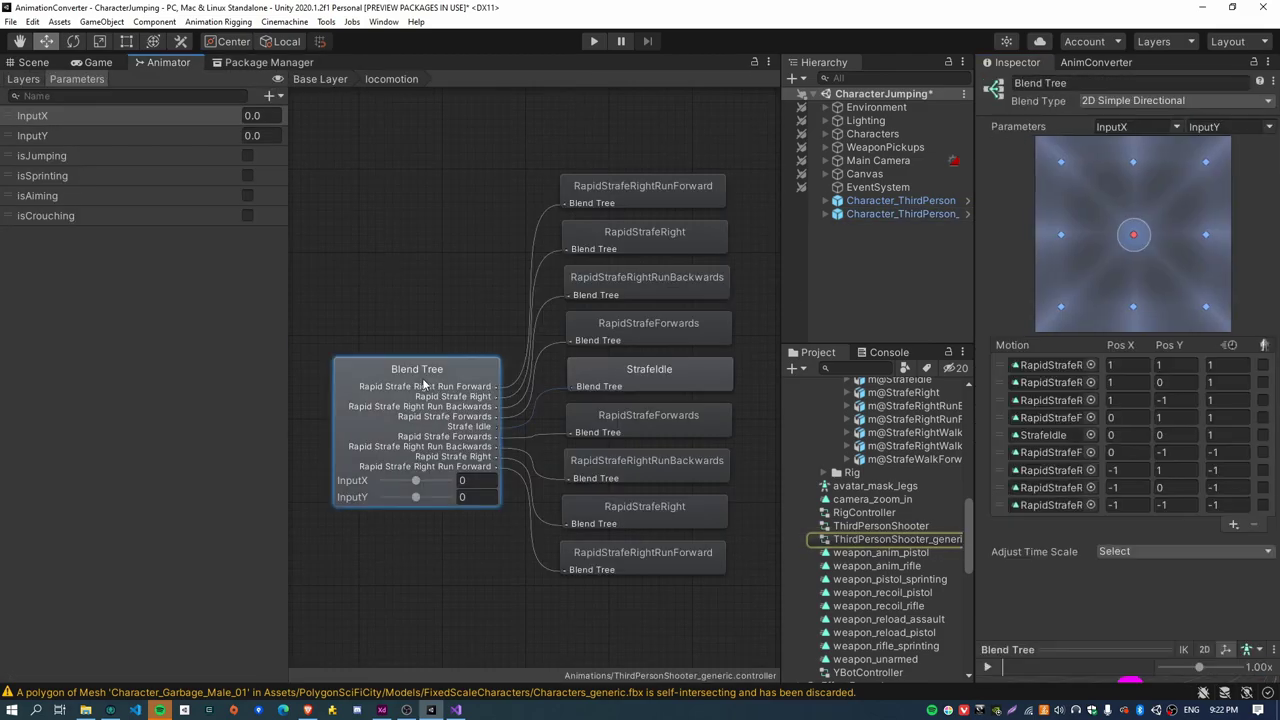
Step: Locate the blend tree's first motion clip in the project, and collapse the Animations folder to expose the GenericAnimations clips
scroll(1060, 360, "down", 3)
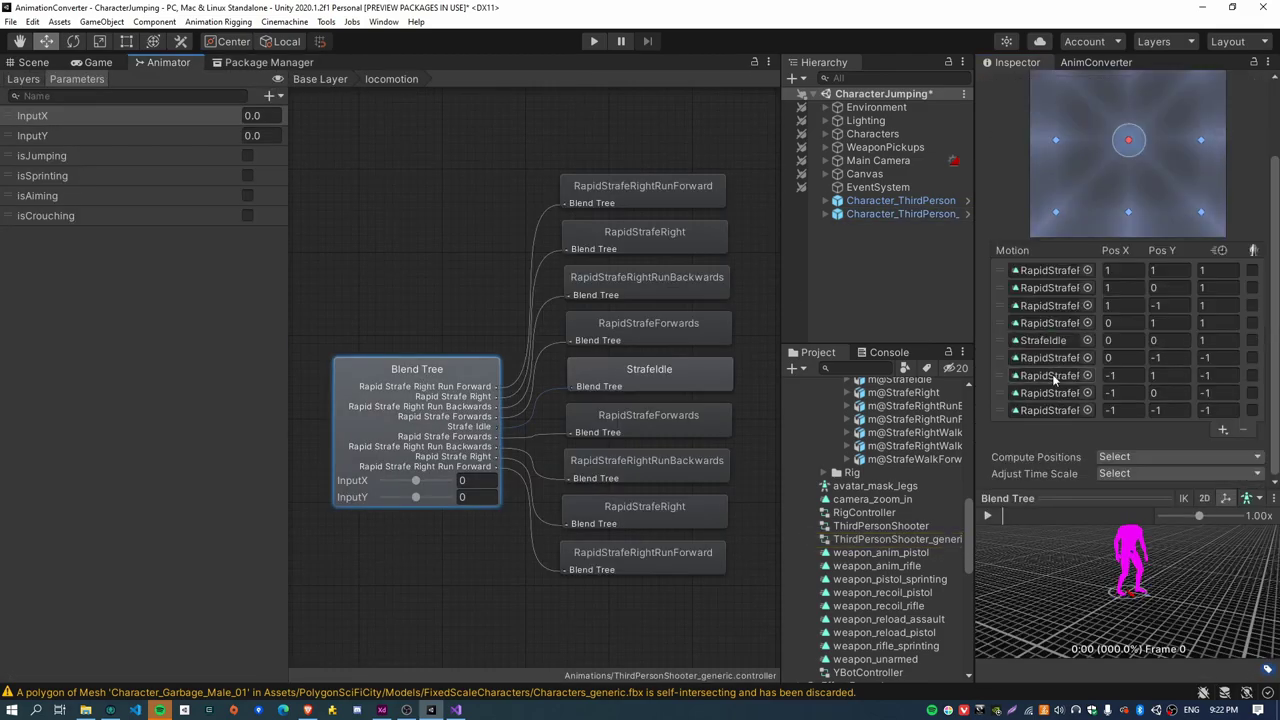
left_click(1052, 270)
scroll(893, 508, "up", 4)
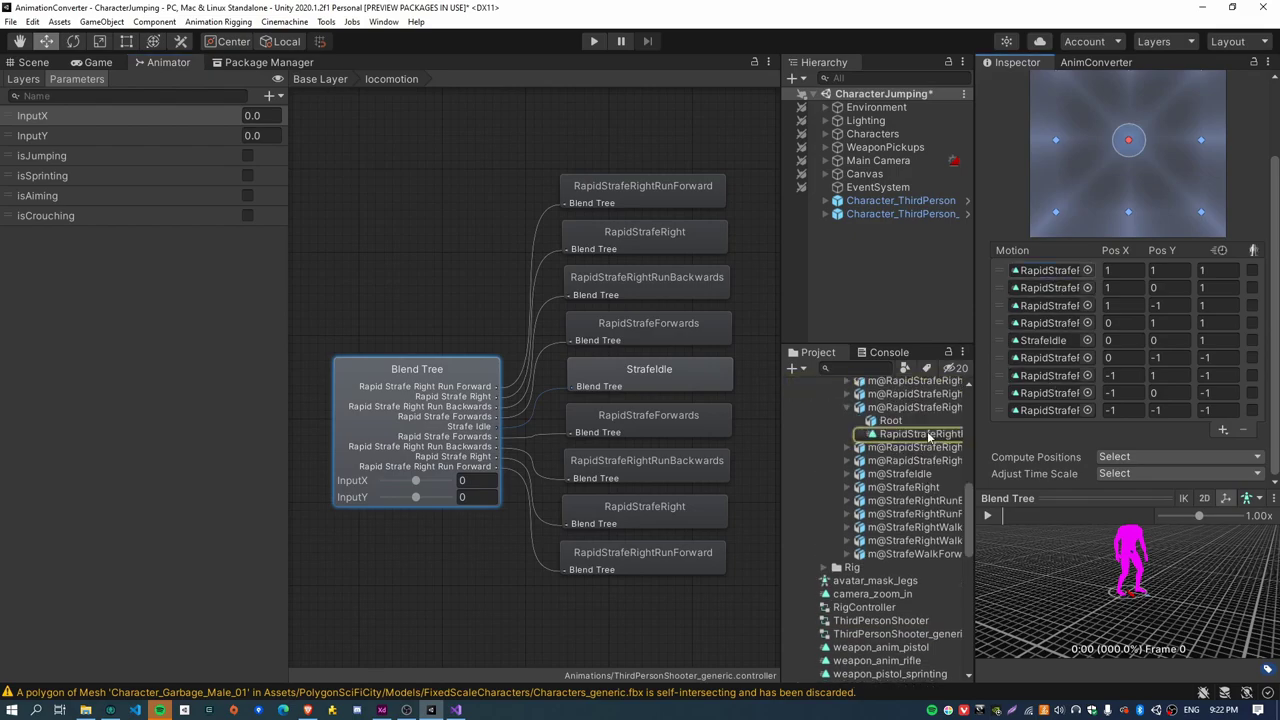
scroll(893, 508, "up", 6)
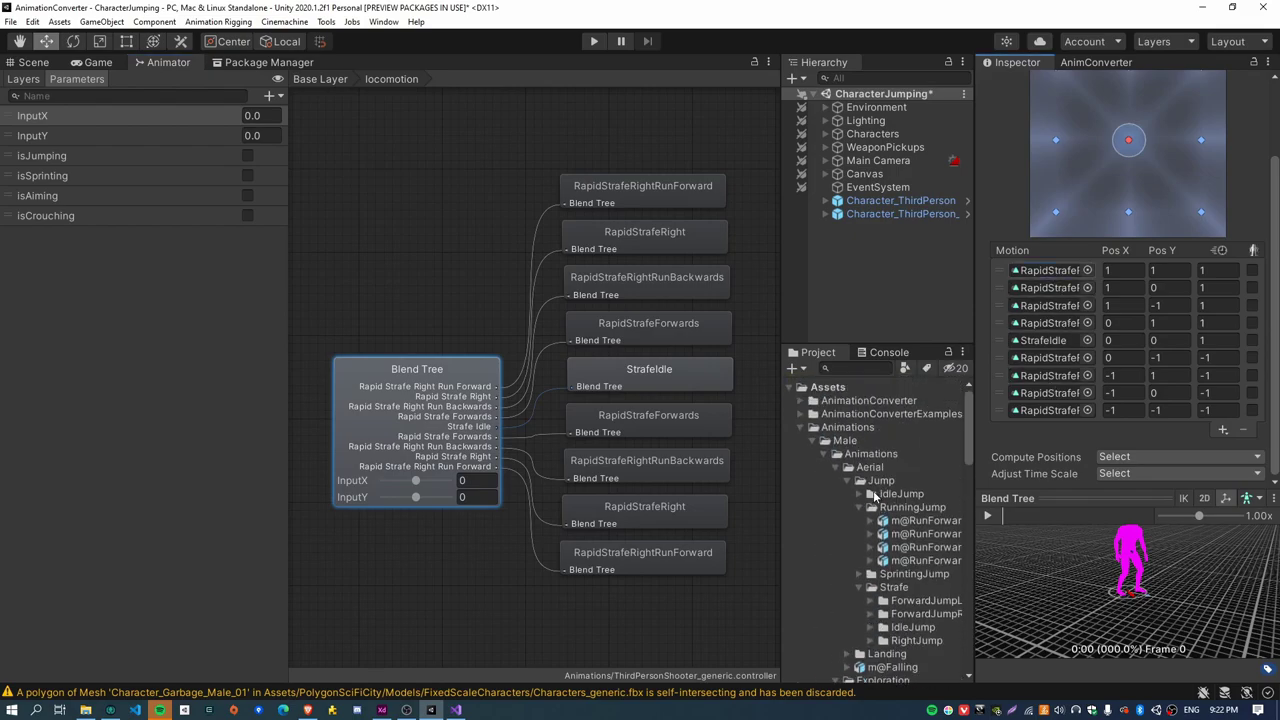
scroll(860, 560, "down", 2)
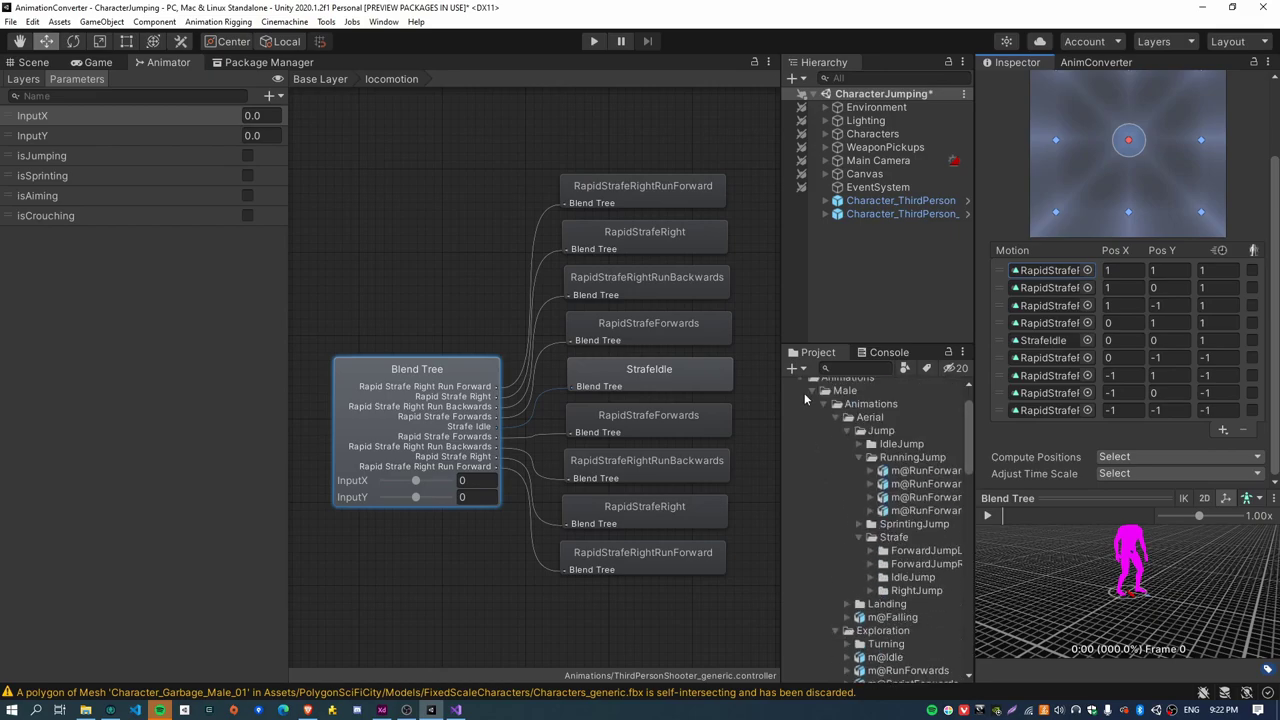
left_click(810, 391)
left_click(799, 427)
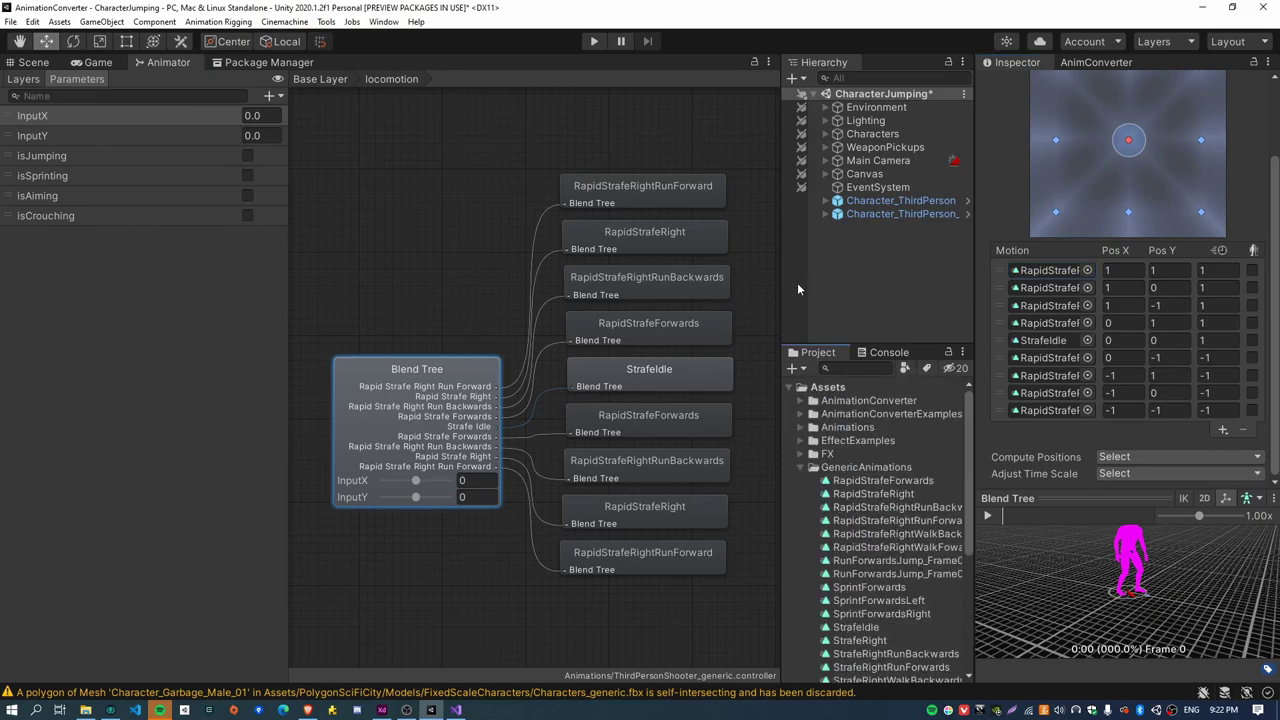
Step: Rearrange the layout by hiding the Animator parameter list and widening the Project and Inspector areas for full clip and motion names
left_click_drag(779, 279, 642, 291)
left_click_drag(956, 285, 912, 311)
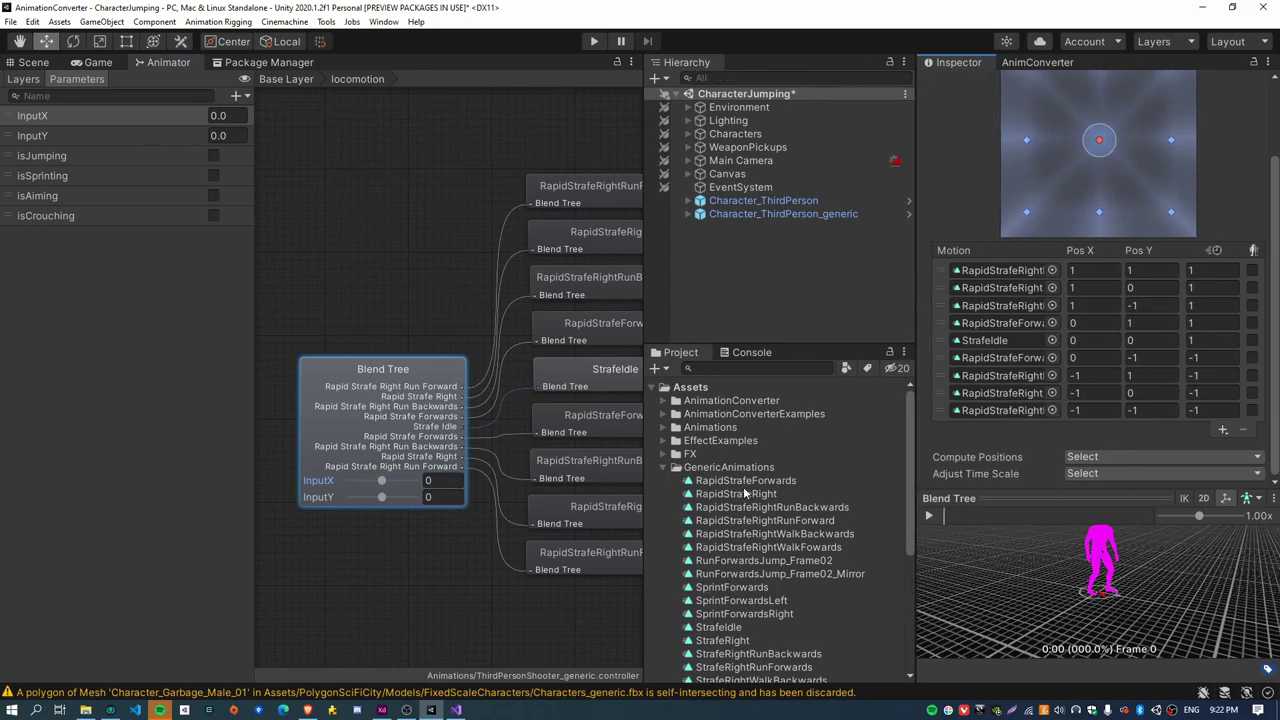
left_click_drag(915, 394, 842, 394)
left_click(244, 78)
left_click_drag(643, 300, 538, 300)
left_click_drag(842, 300, 801, 300)
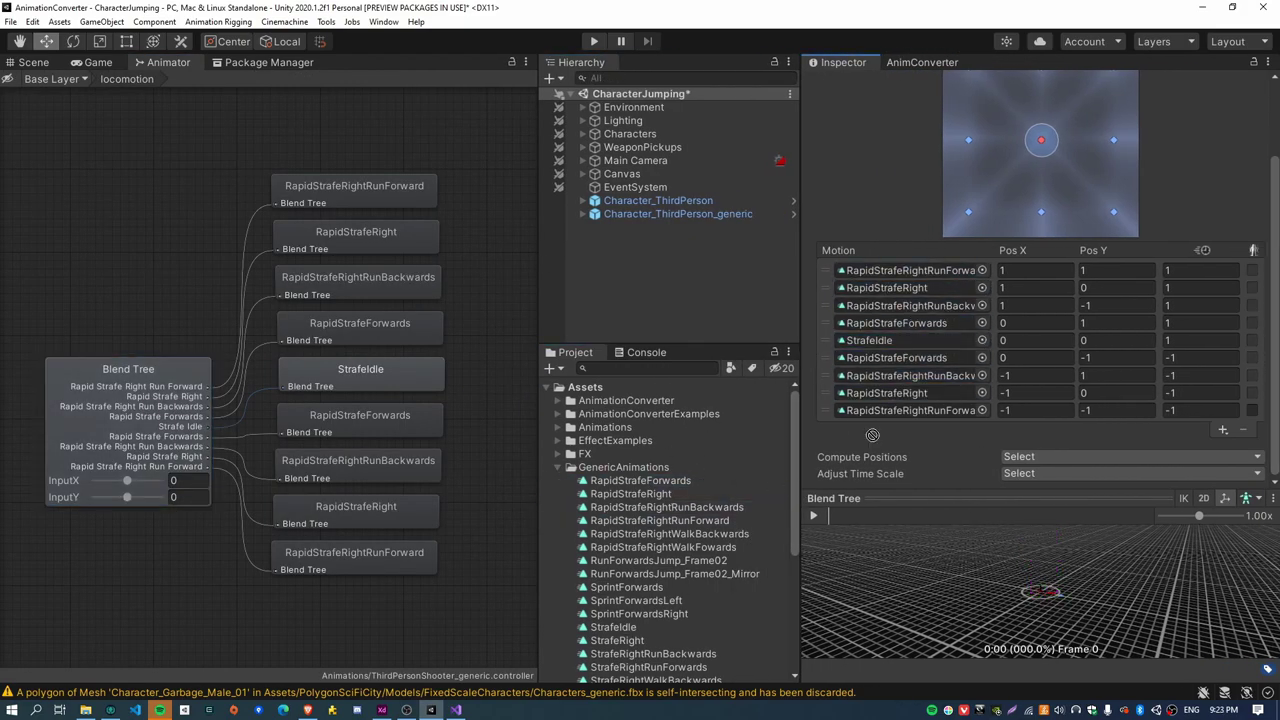
Step: Return to the controller's Base Layer and select the isJumping state
left_click(51, 80)
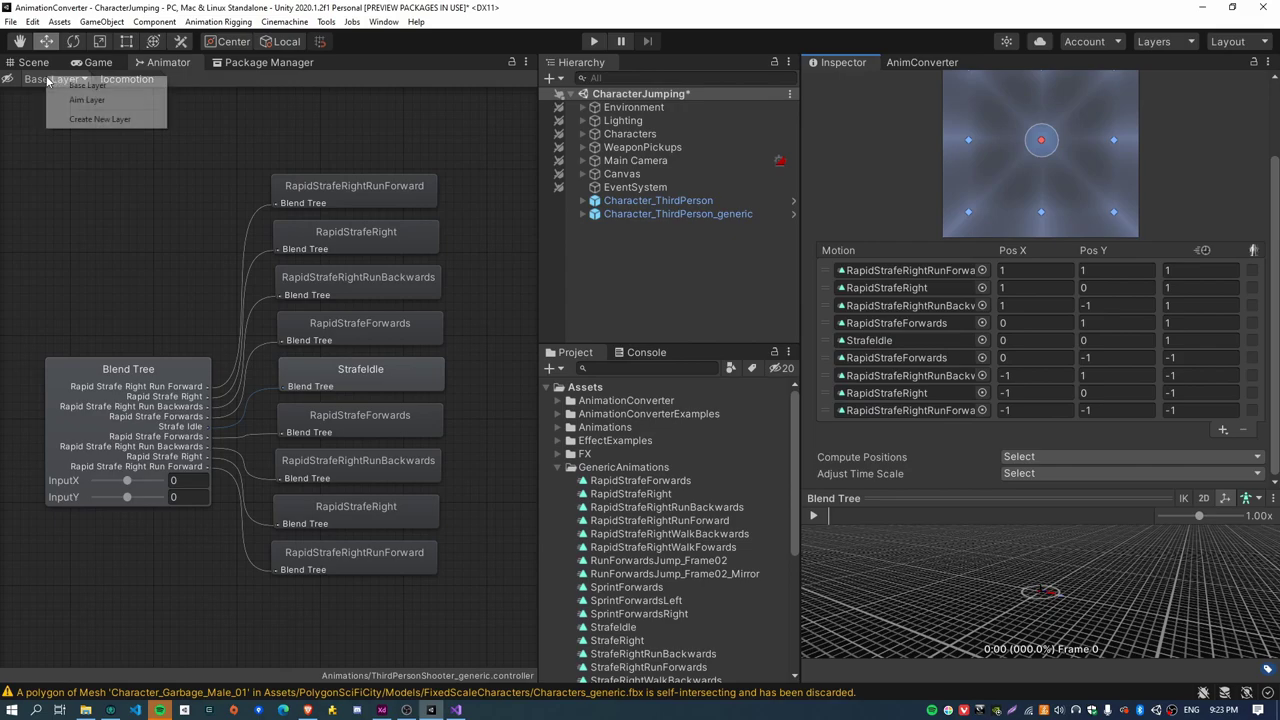
left_click(62, 88)
left_click(44, 79)
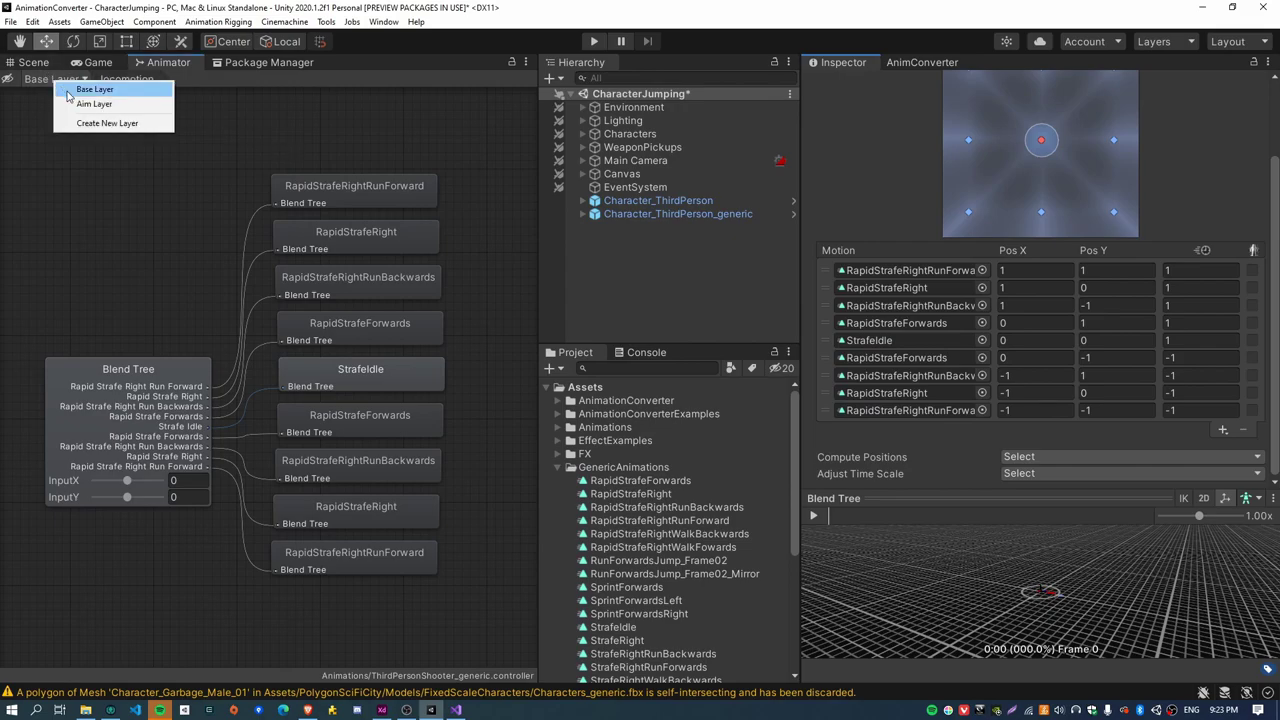
left_click(62, 88)
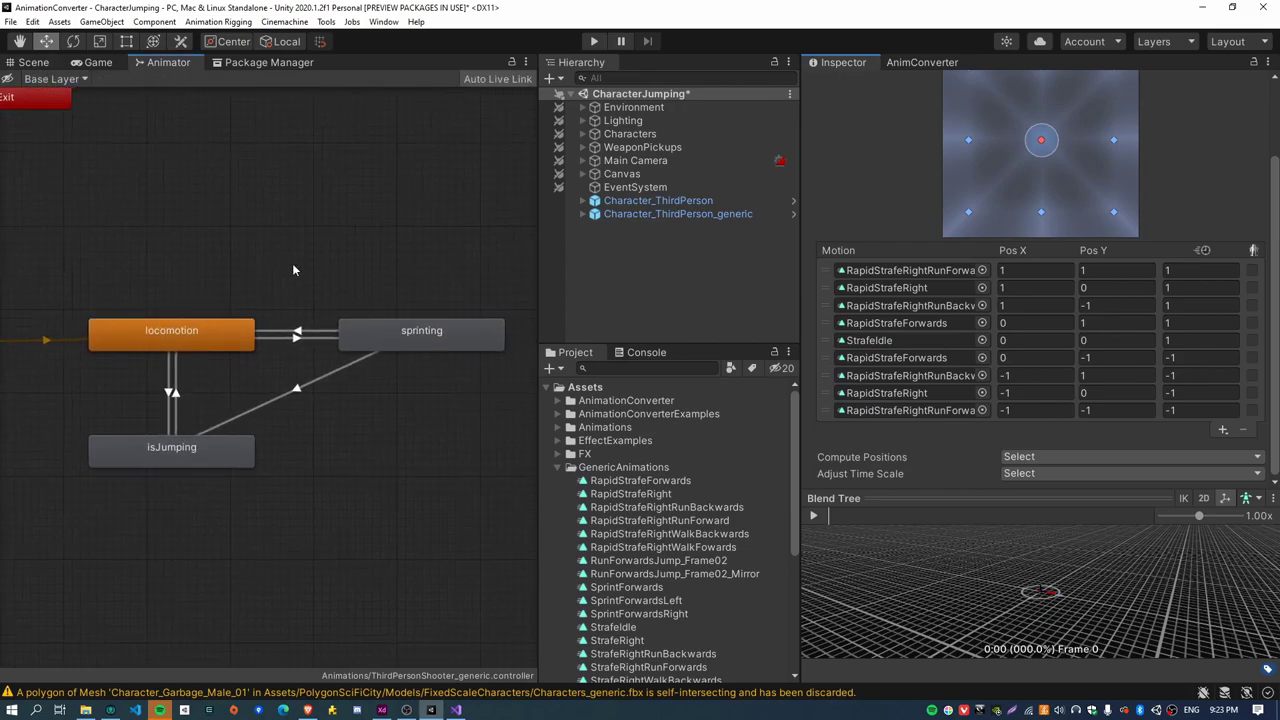
left_click(169, 458)
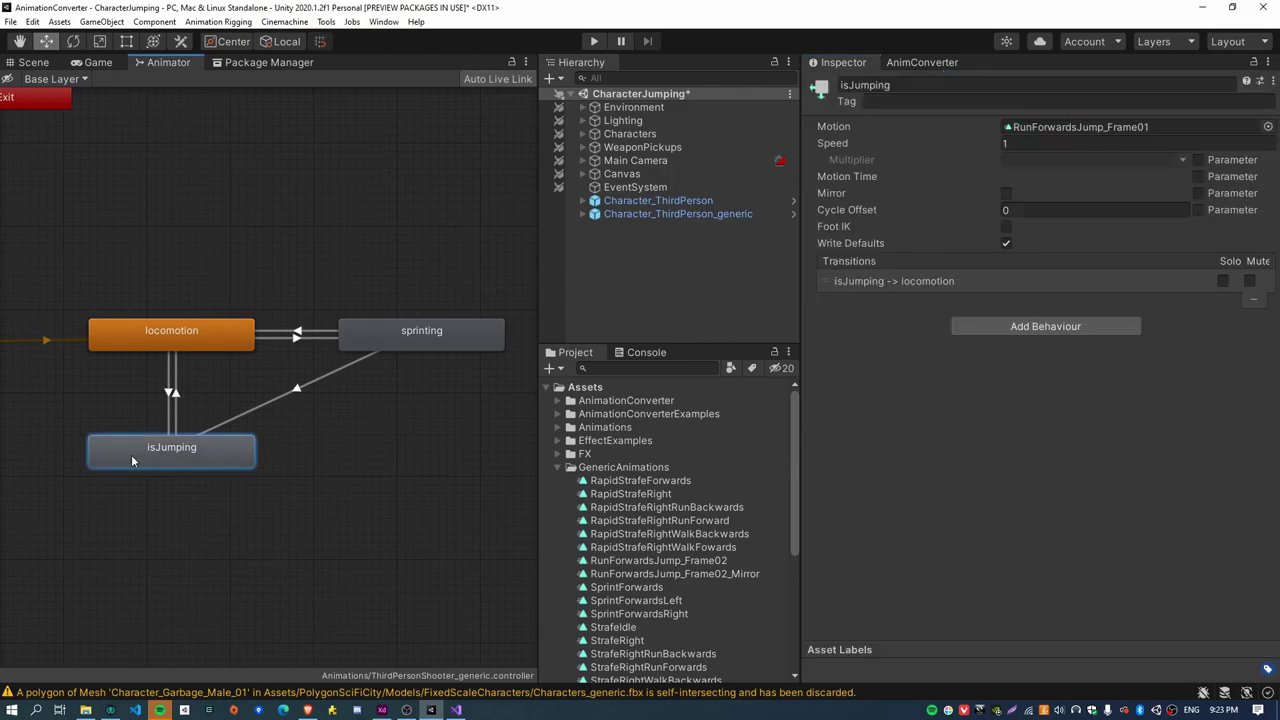
Step: Replace the isJumping state's motion with the RunForwardsJump_Frame02 clip from the GenericAnimations folder
left_click(1130, 127)
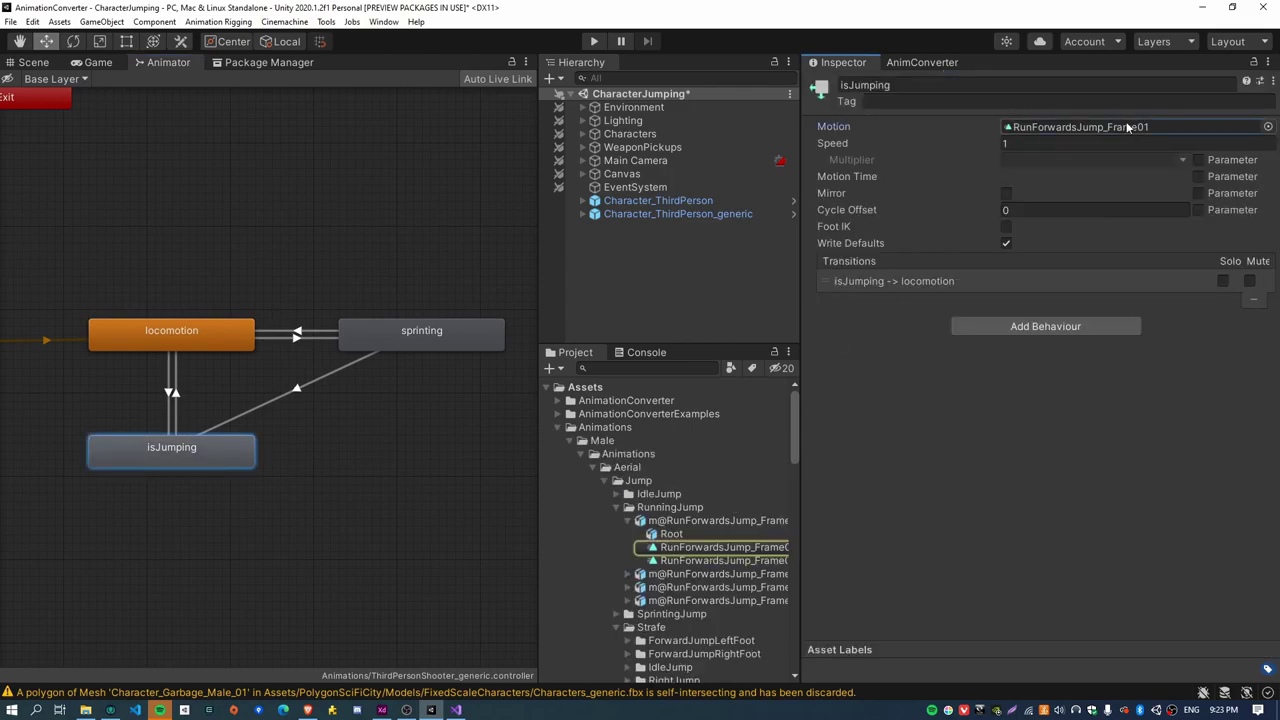
scroll(665, 477, "down", 3)
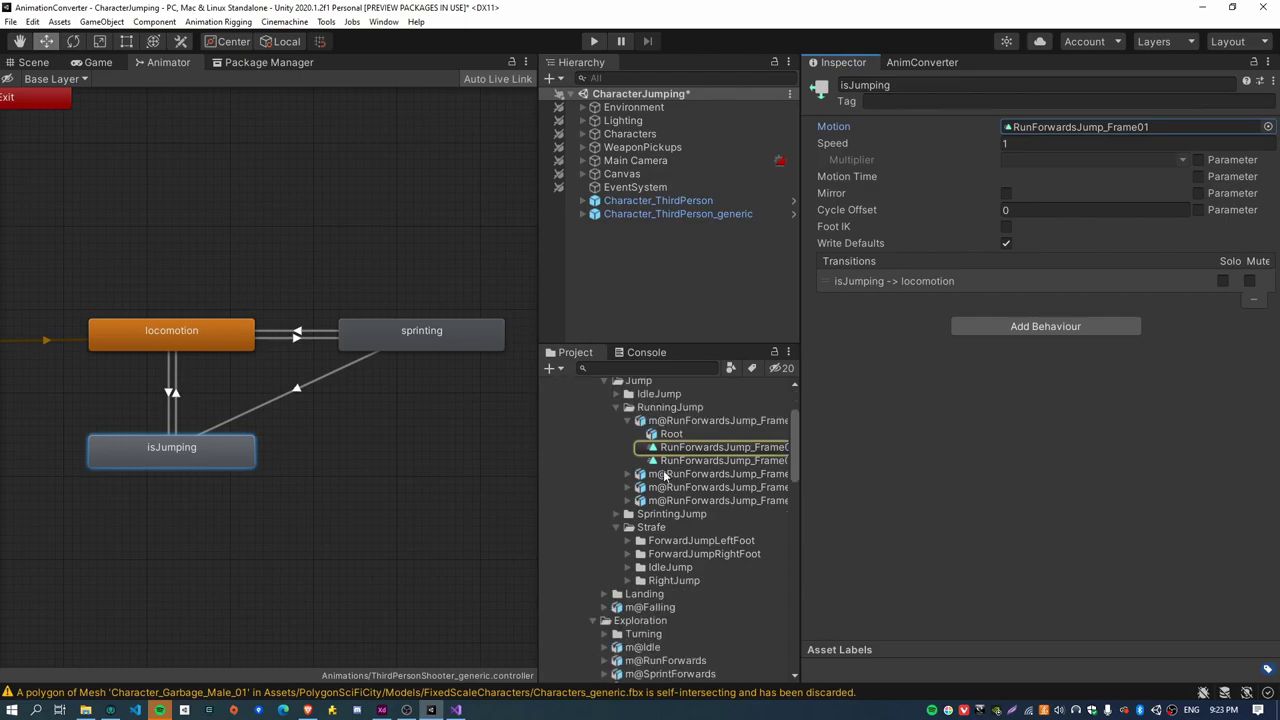
scroll(665, 477, "down", 15)
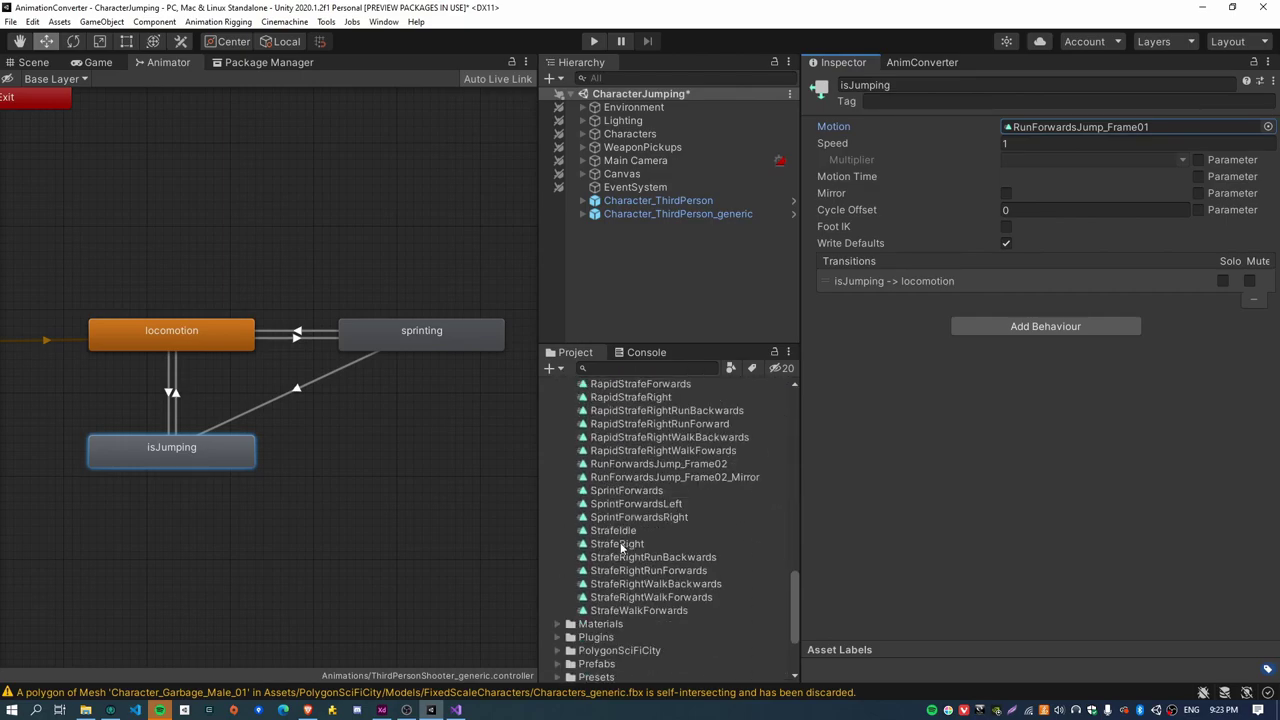
scroll(618, 545, "up", 2)
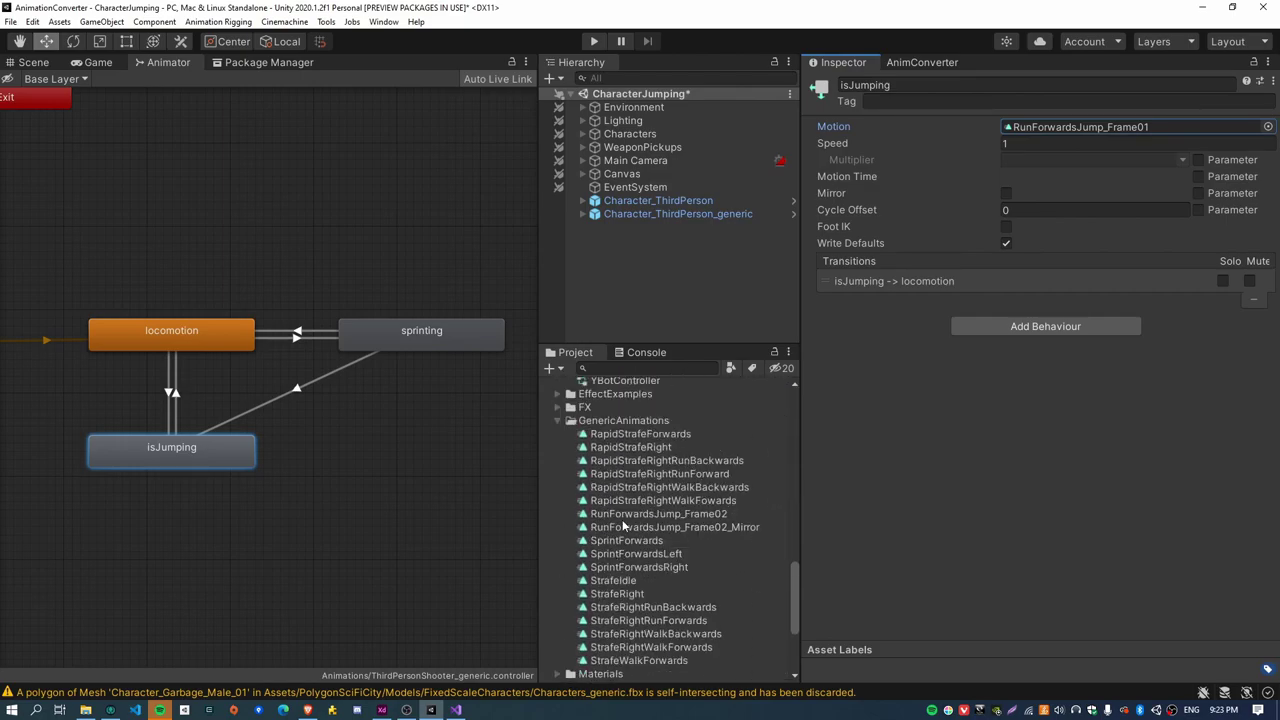
left_click_drag(624, 514, 1101, 128)
Step: Open the sprinting state's blend tree and check which project clip each of its motions references, from SprintForwardsRight to RapidStrafeRightRunForward
double_click(422, 331)
left_click(149, 383)
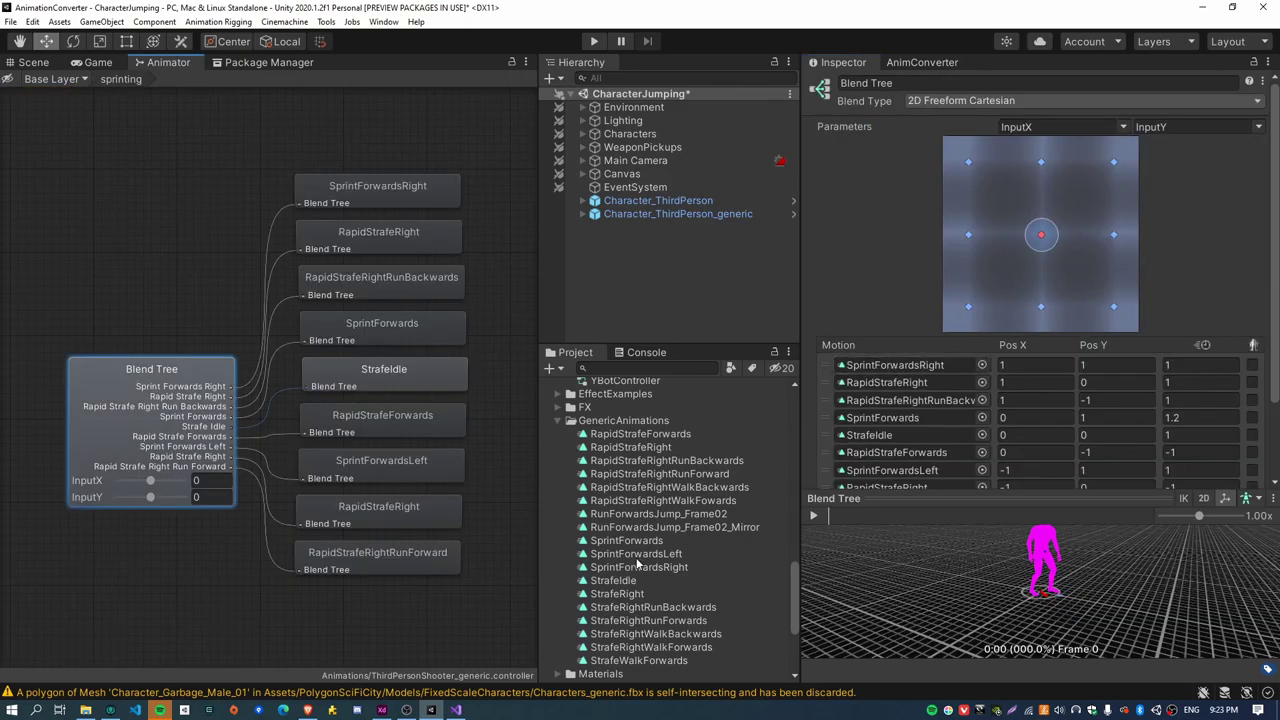
scroll(914, 397, "down", 3)
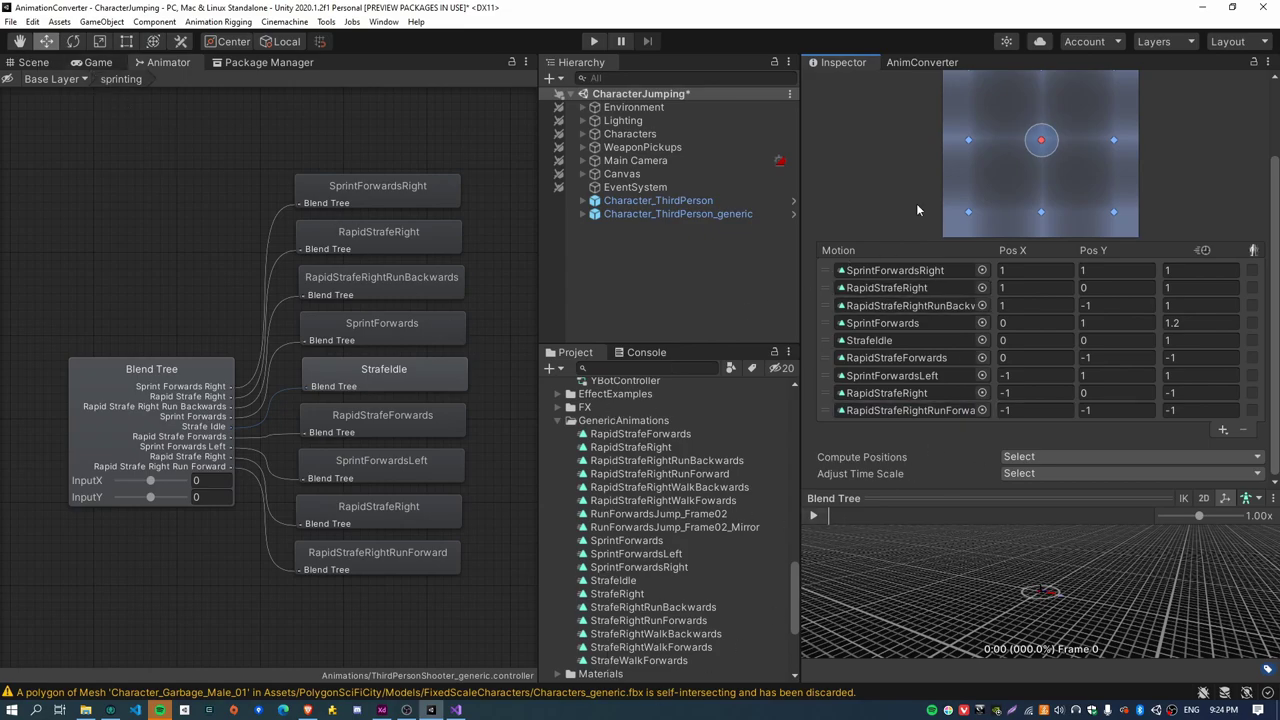
left_click(895, 271)
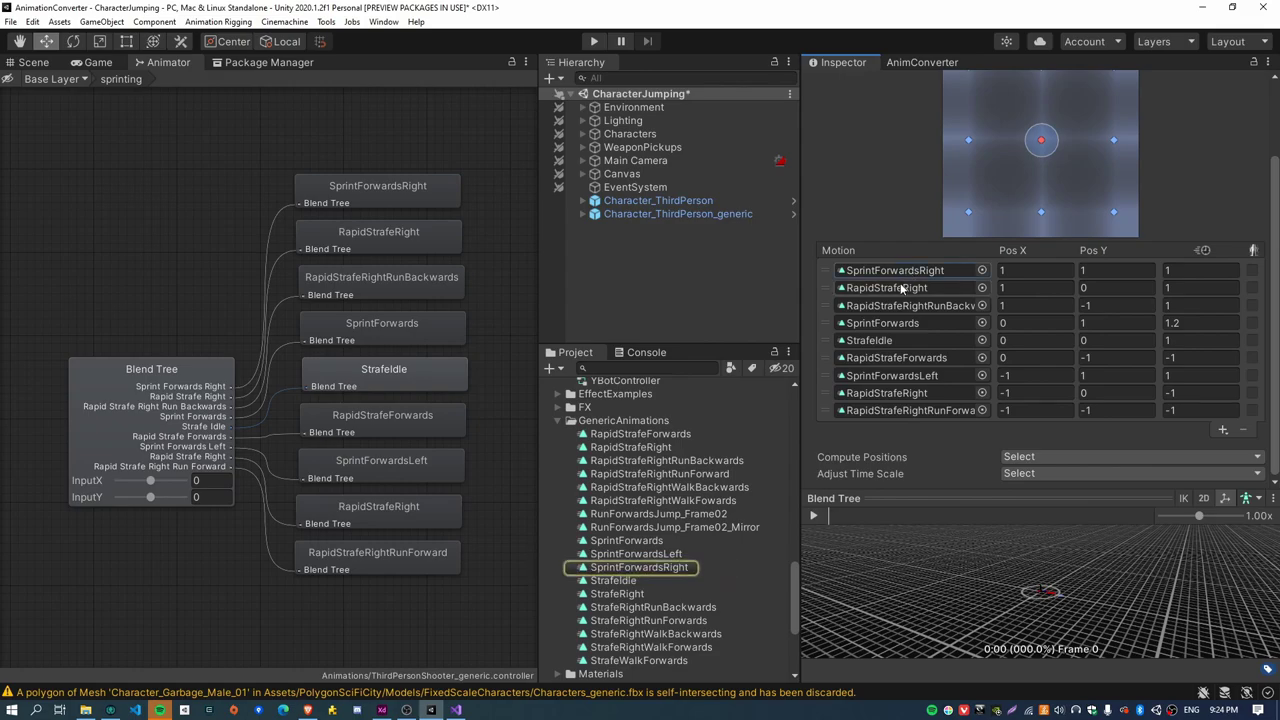
left_click(901, 288)
left_click(886, 306)
left_click(883, 323)
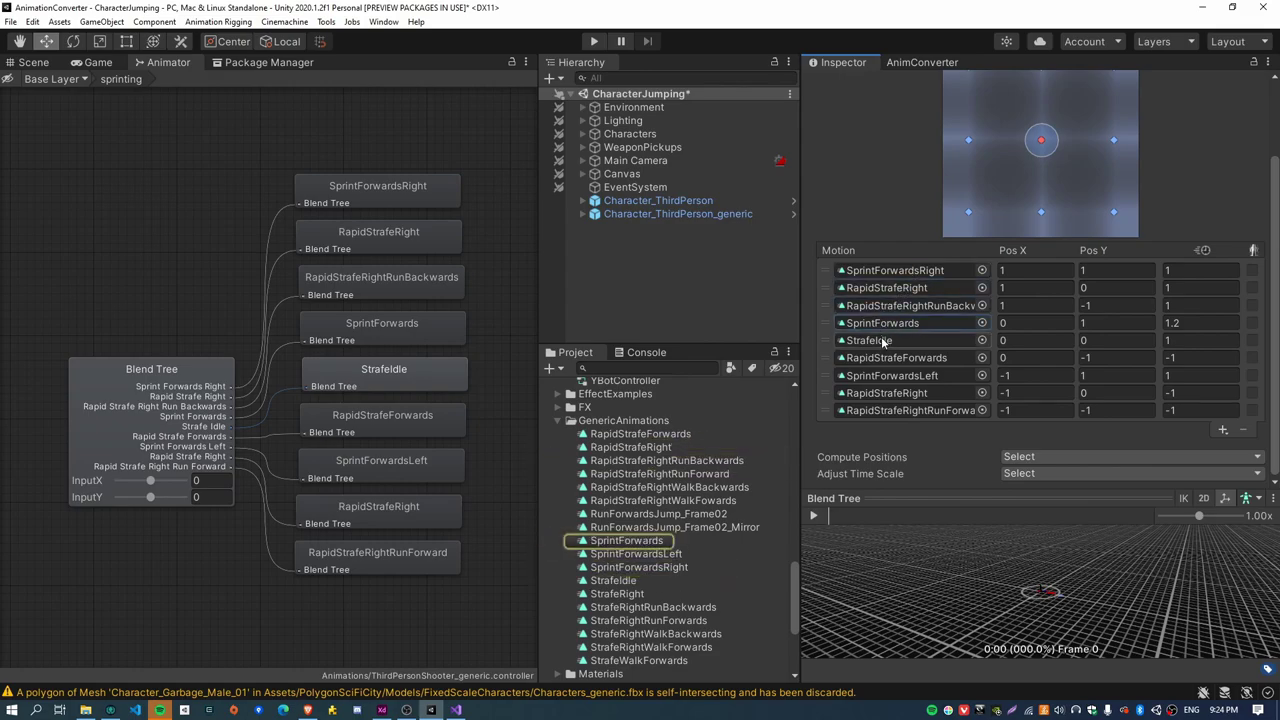
left_click(881, 340)
left_click(886, 357)
left_click(885, 376)
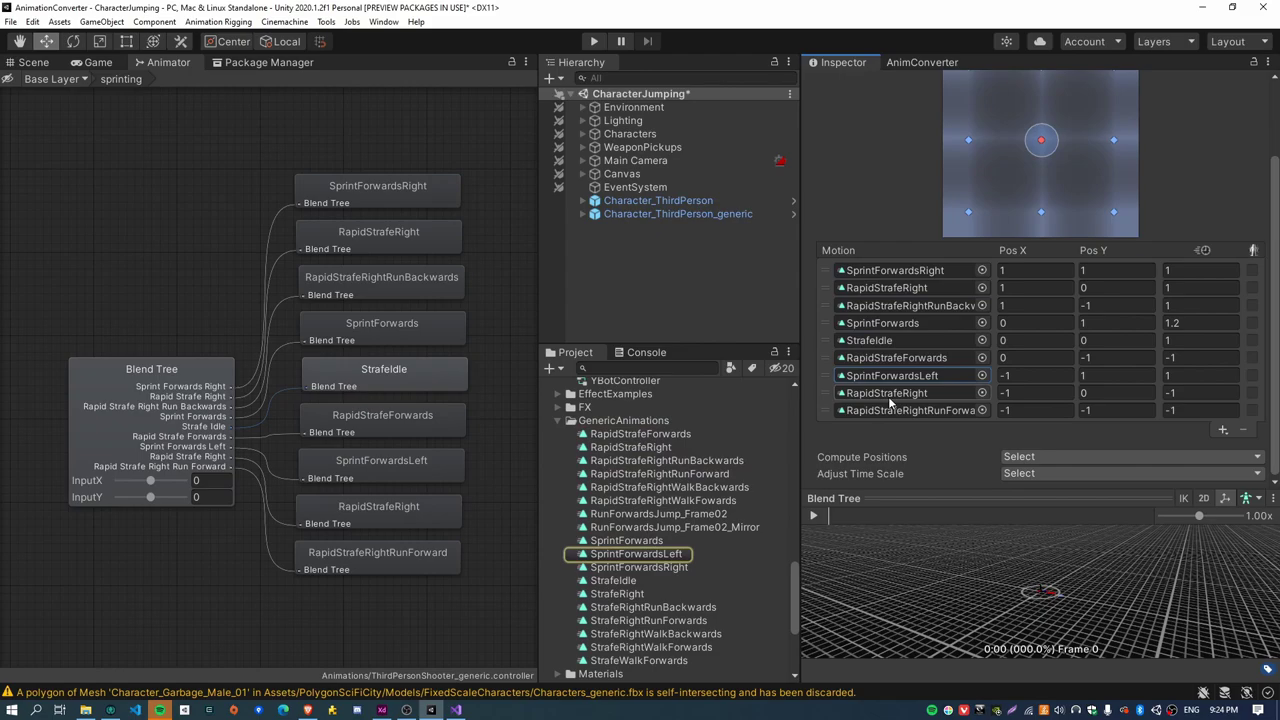
left_click(887, 394)
left_click(885, 408)
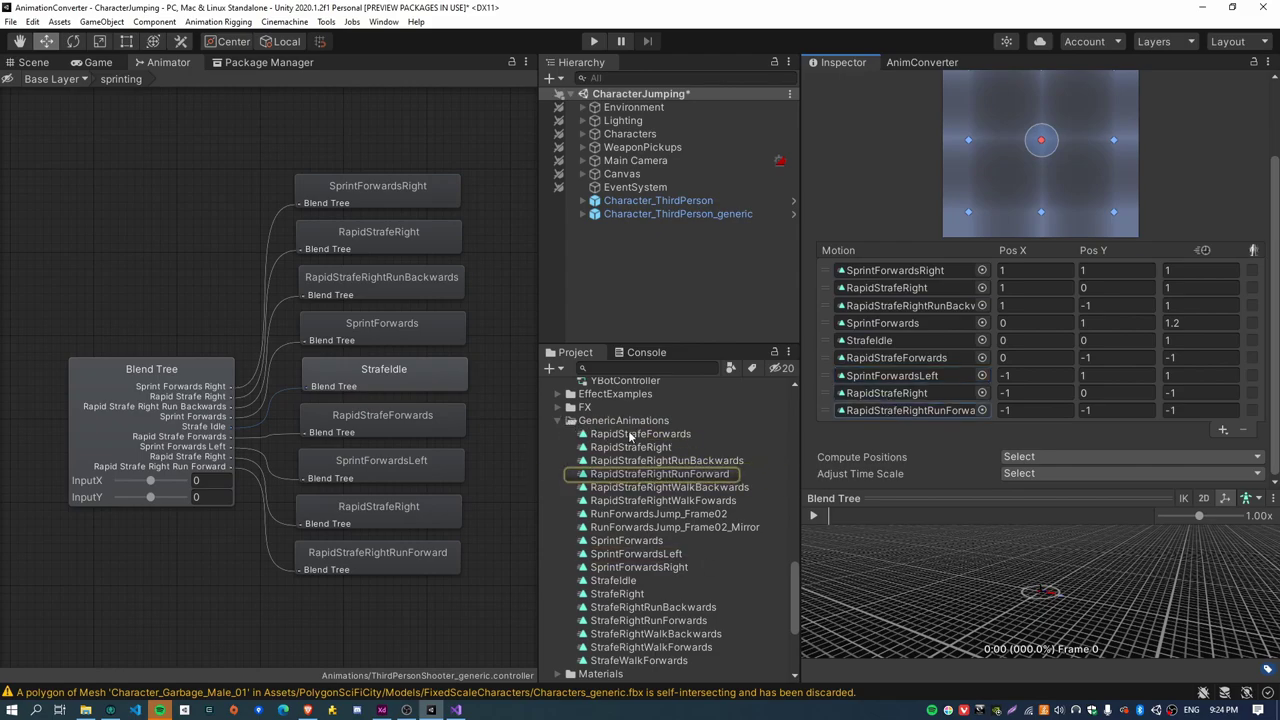
Step: Collapse the Animations and GenericAnimations folders in the project
scroll(632, 450, "up", 10)
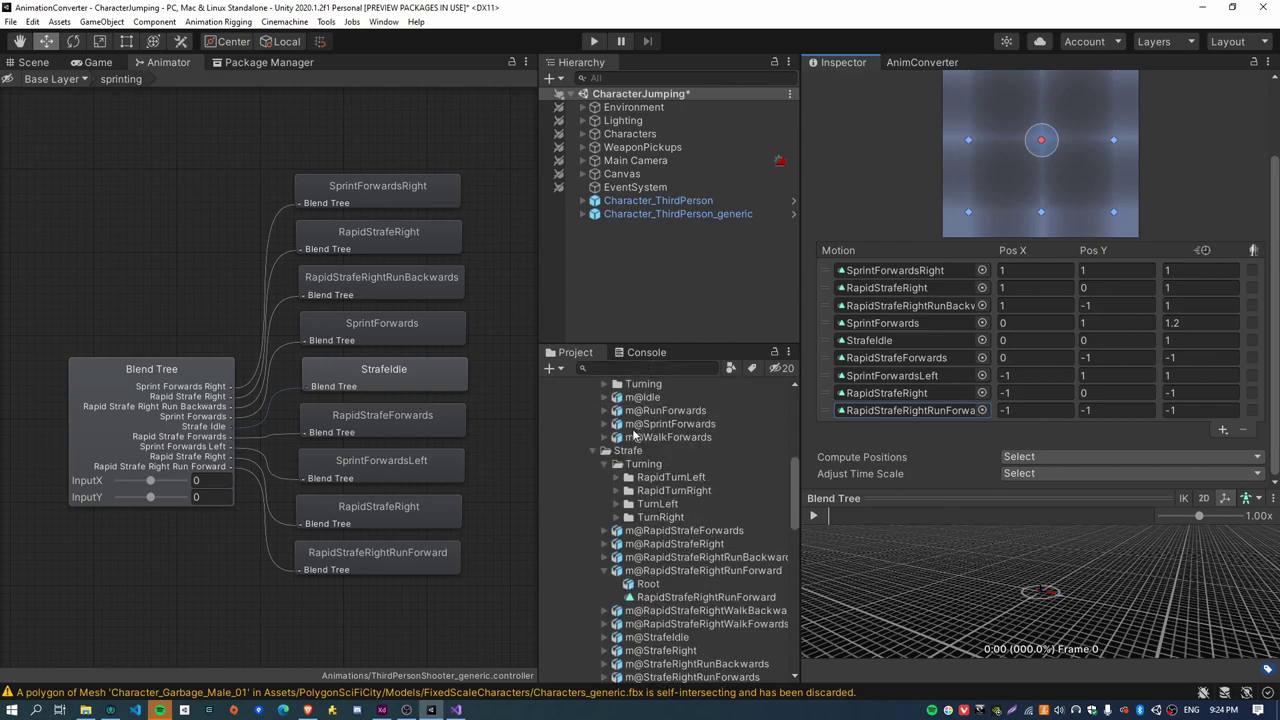
scroll(645, 552, "up", 5)
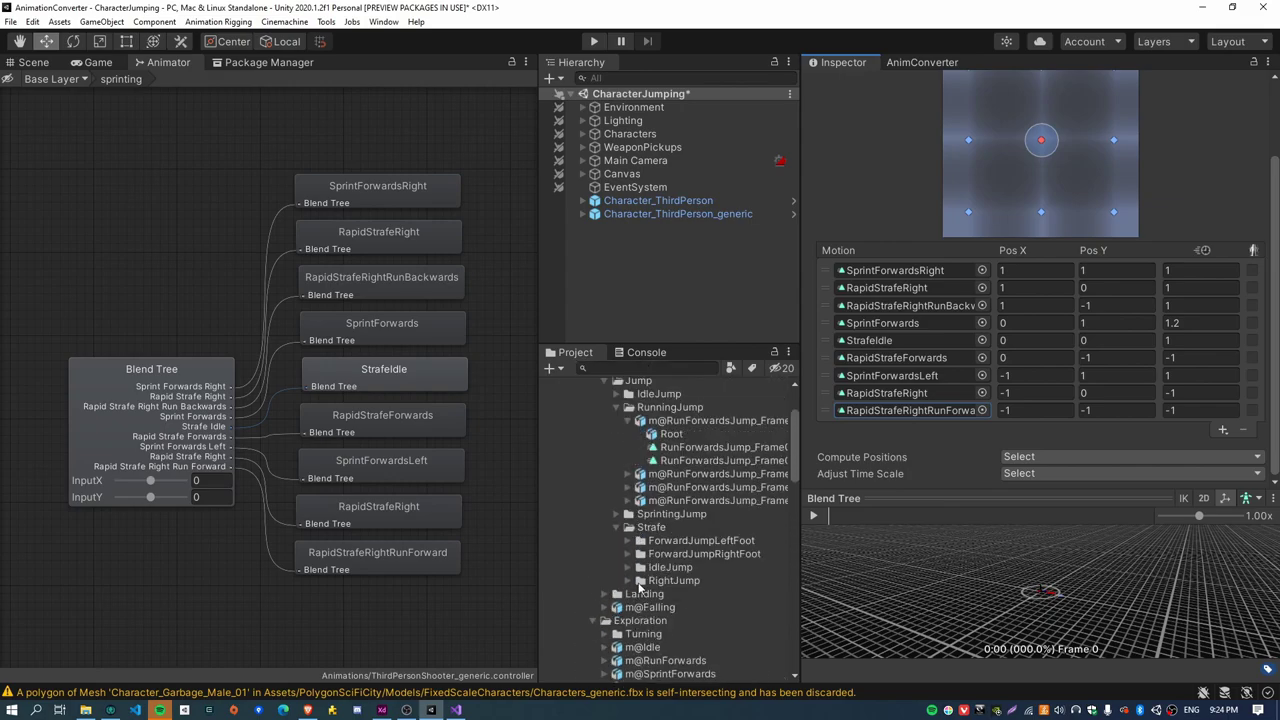
scroll(585, 505, "up", 5)
left_click(558, 427)
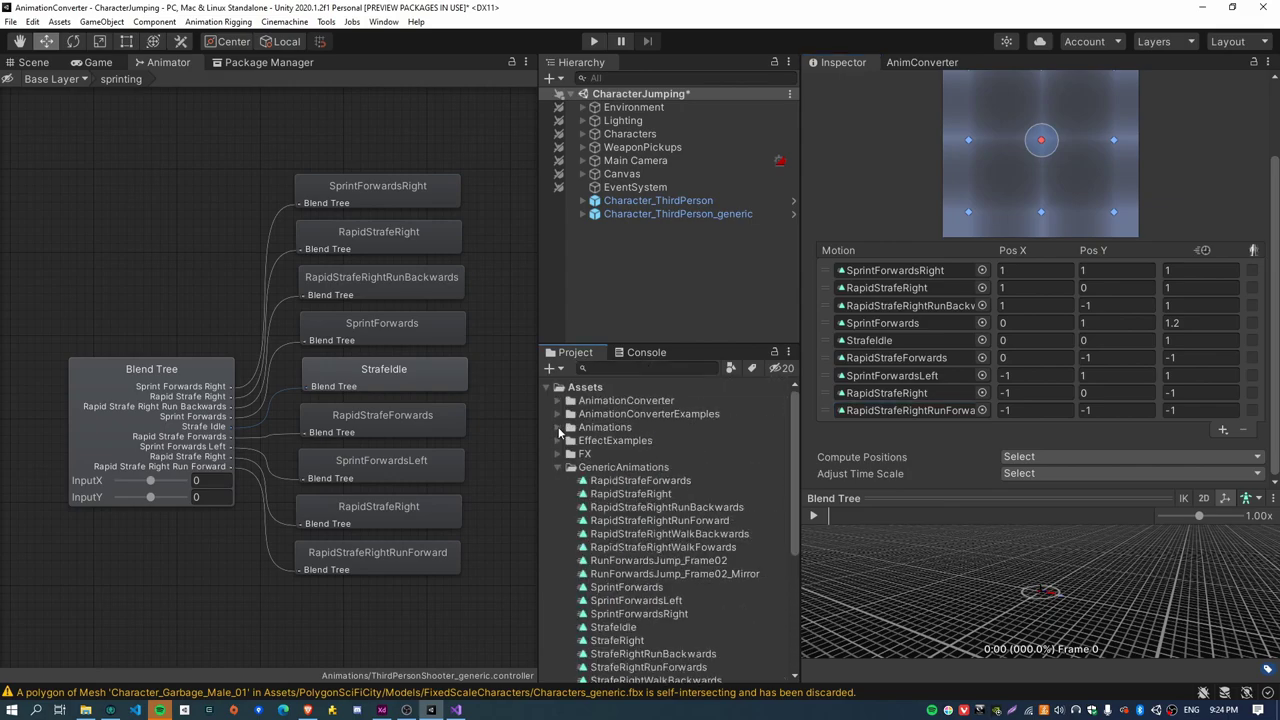
left_click(559, 468)
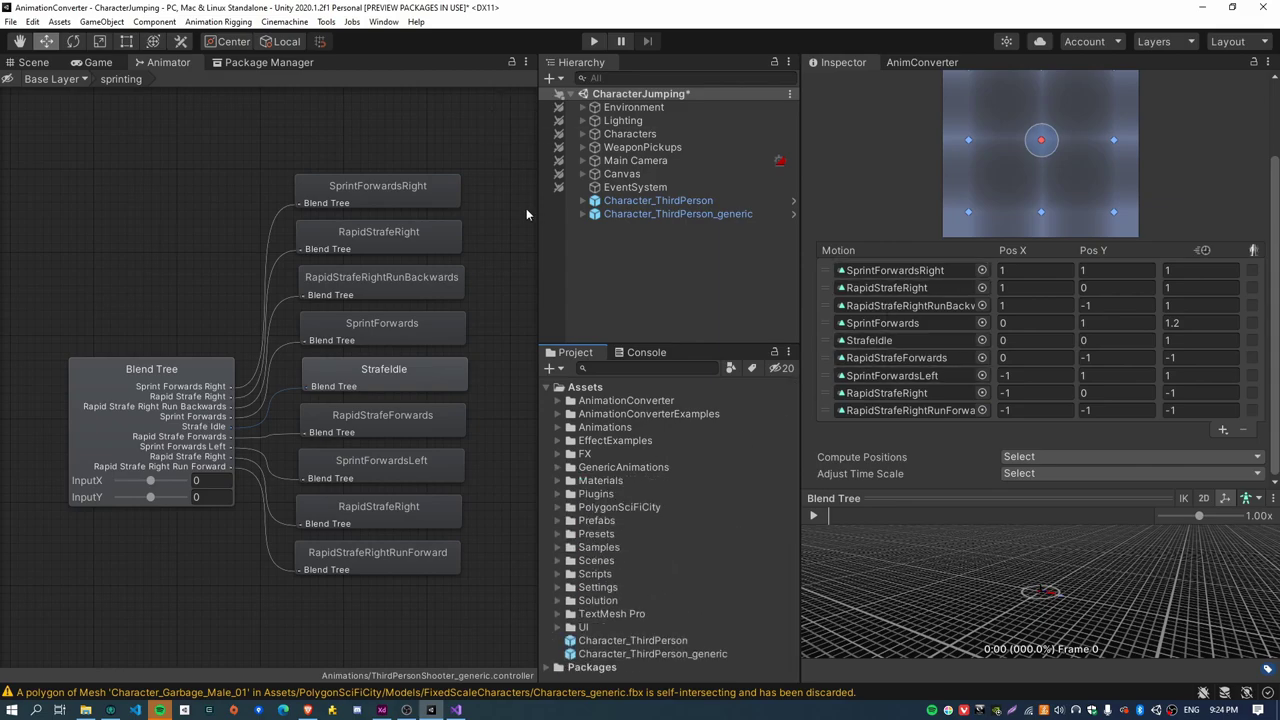
Step: Enlarge the Animator view by narrowing the Hierarchy, Project and Inspector areas, and save the CharacterJumping scene
left_click_drag(537, 221, 690, 231)
left_click_drag(887, 239, 1059, 253)
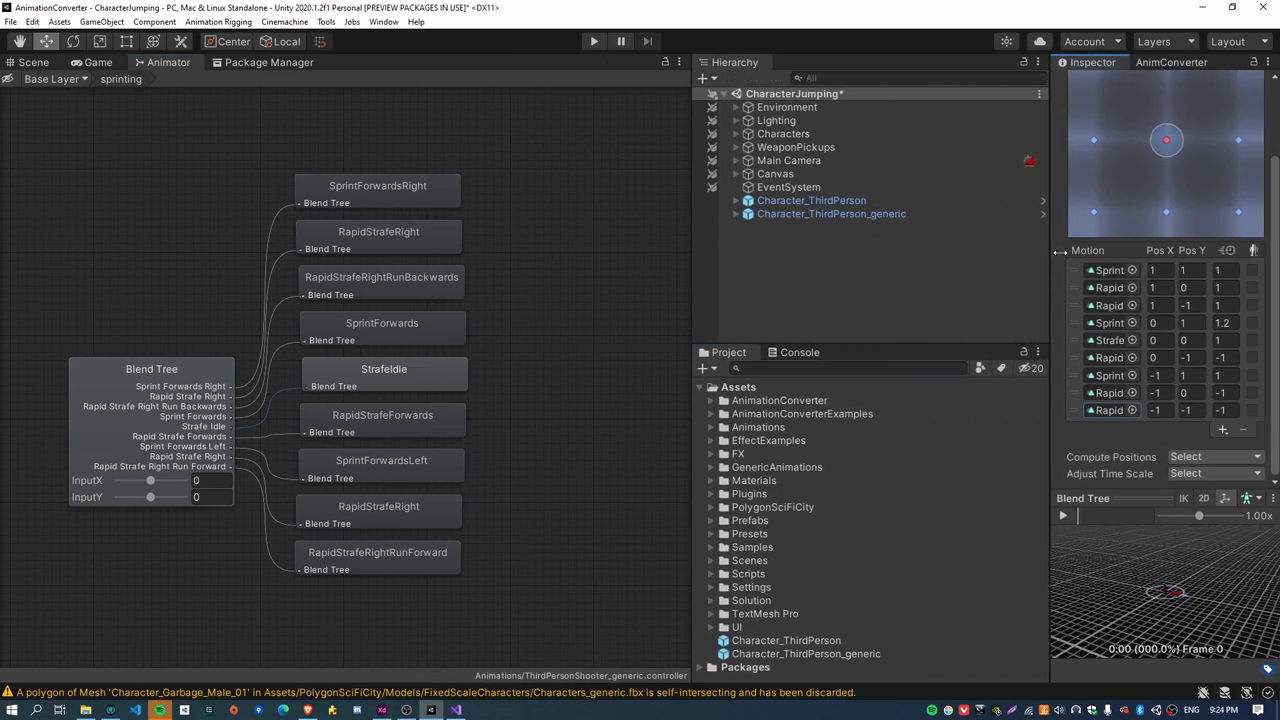
left_click_drag(692, 249, 858, 260)
key("ctrl+s")
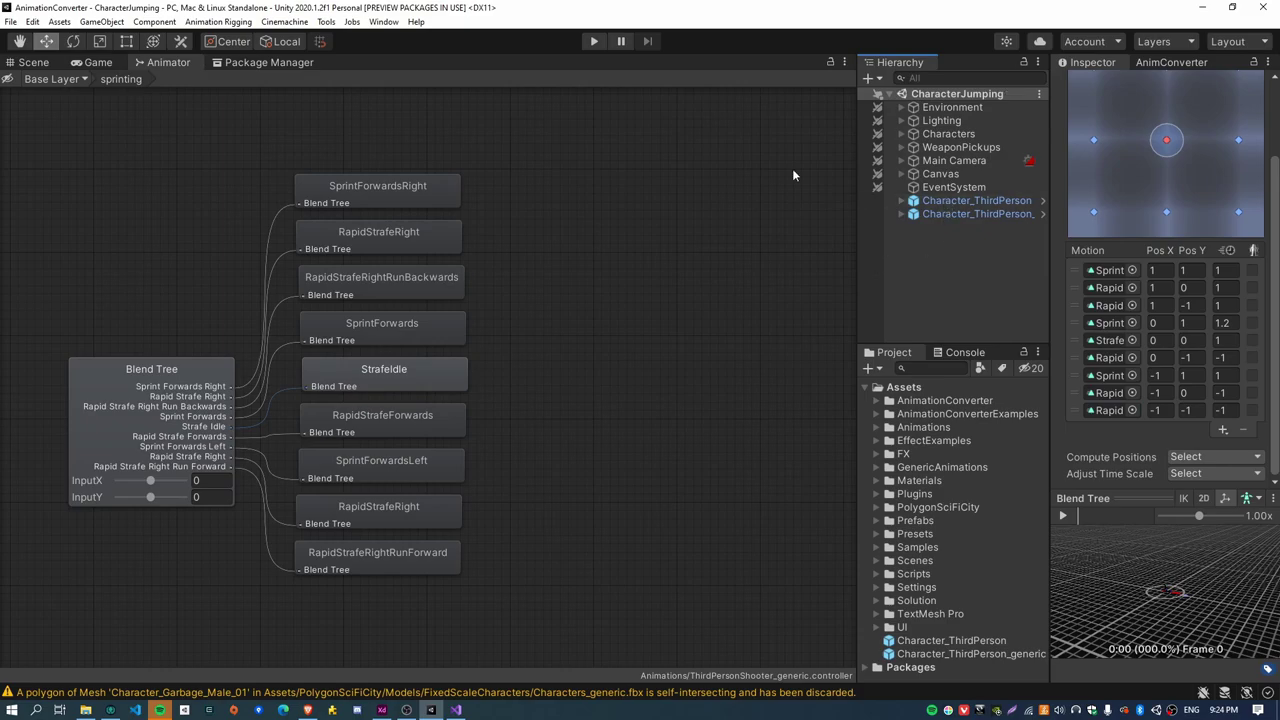
Step: Return to the Scene view, deactivate the original Character_ThirdPerson object and select Character_ThirdPerson_generic
left_click(35, 64)
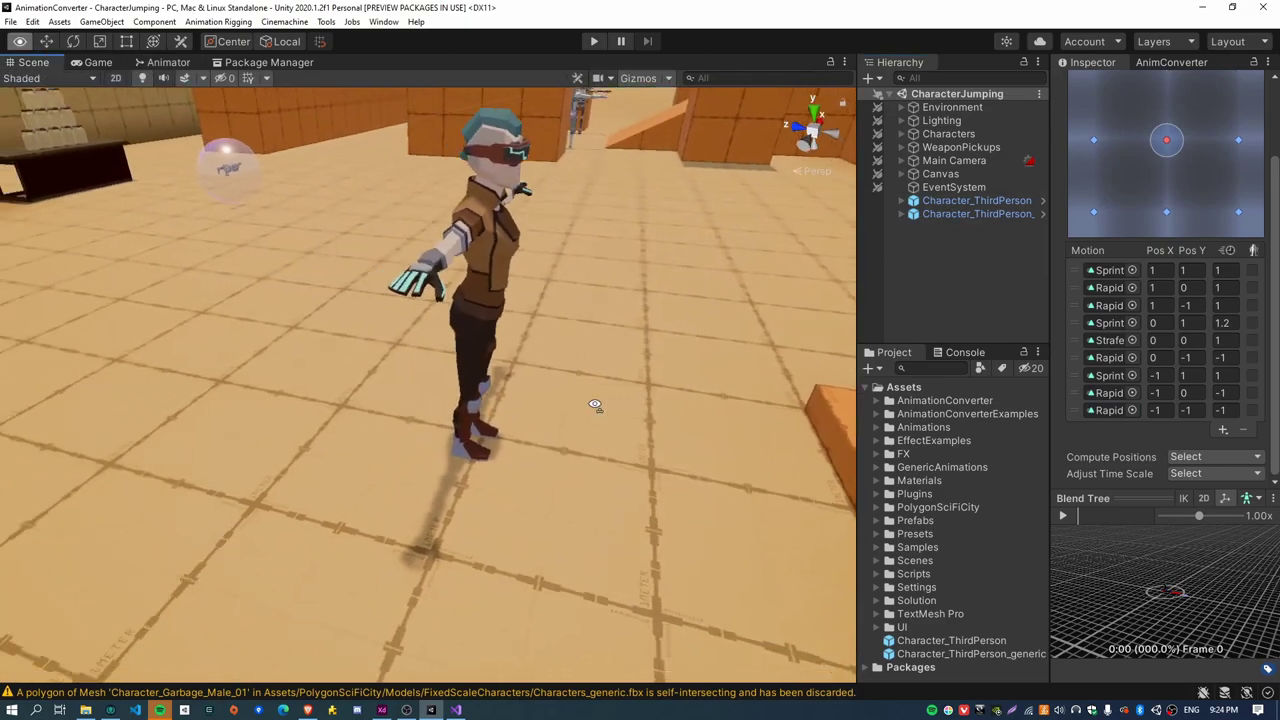
left_click(988, 202)
left_click_drag(858, 238, 788, 234)
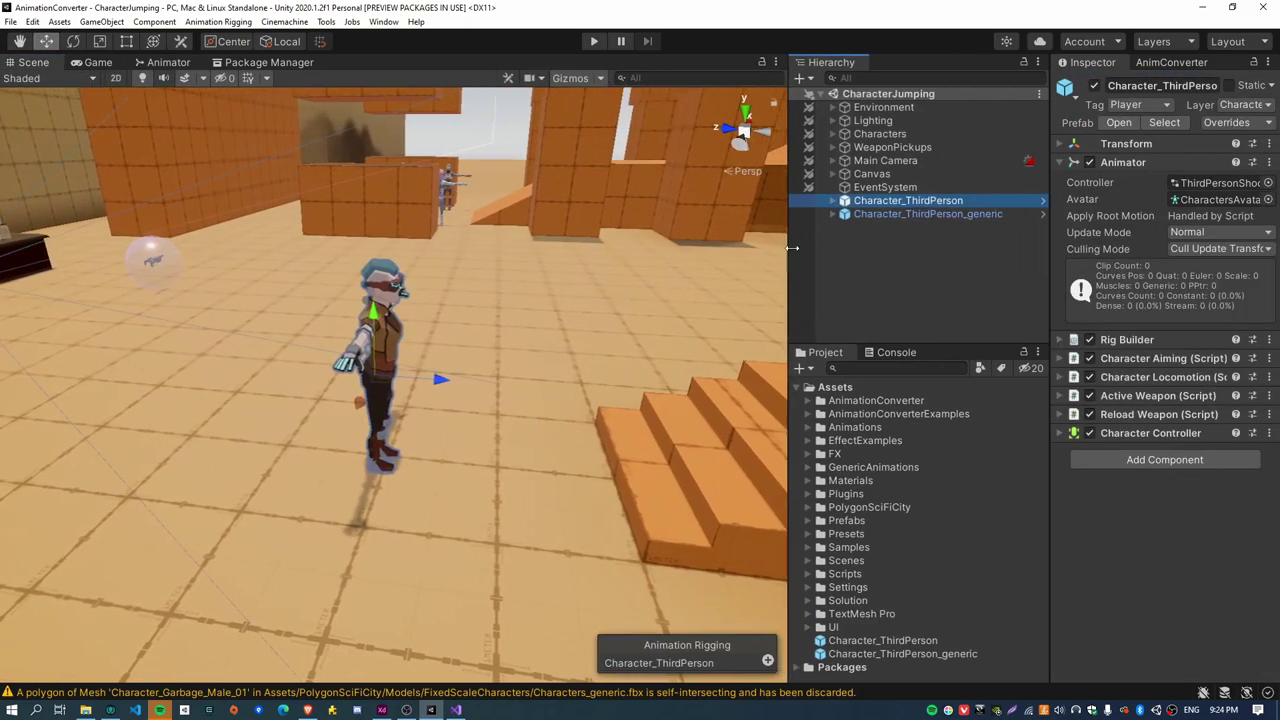
key("w")
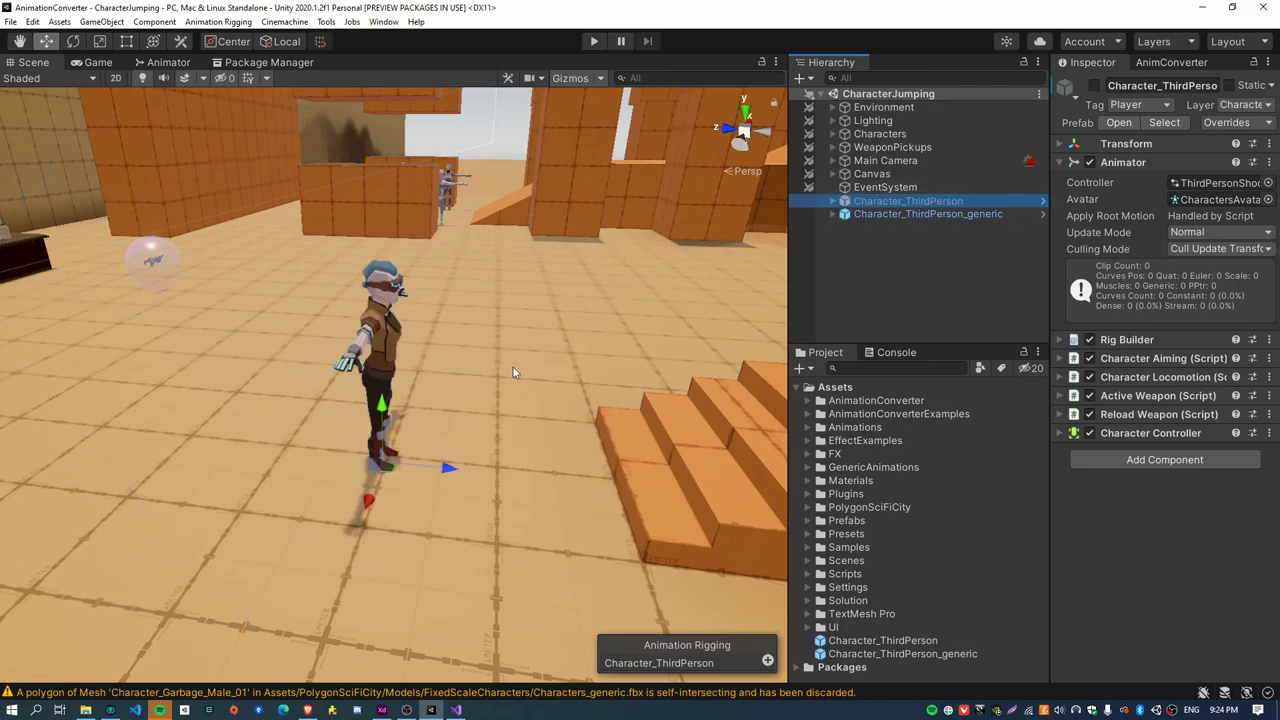
left_click_drag(513, 367, 392, 395, "alt")
left_click(883, 213)
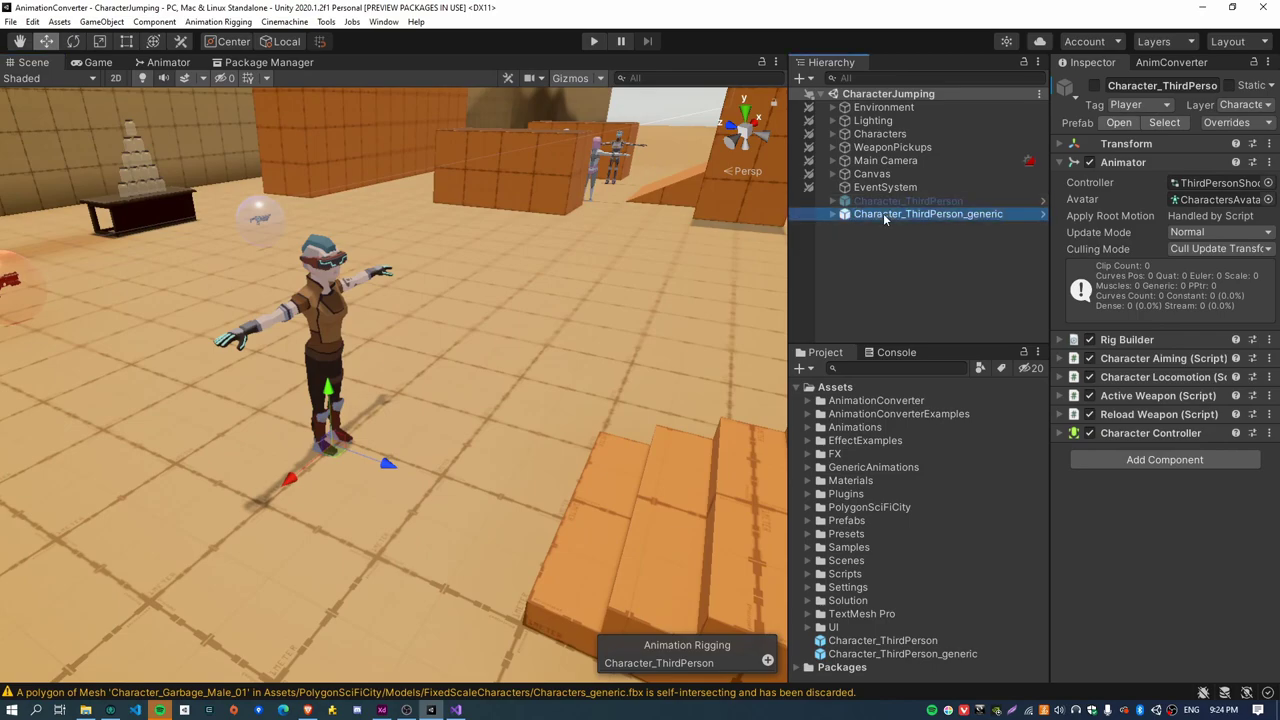
Step: Play the scene and test the generic character by running around, picking up a weapon and firing it
left_click(593, 41)
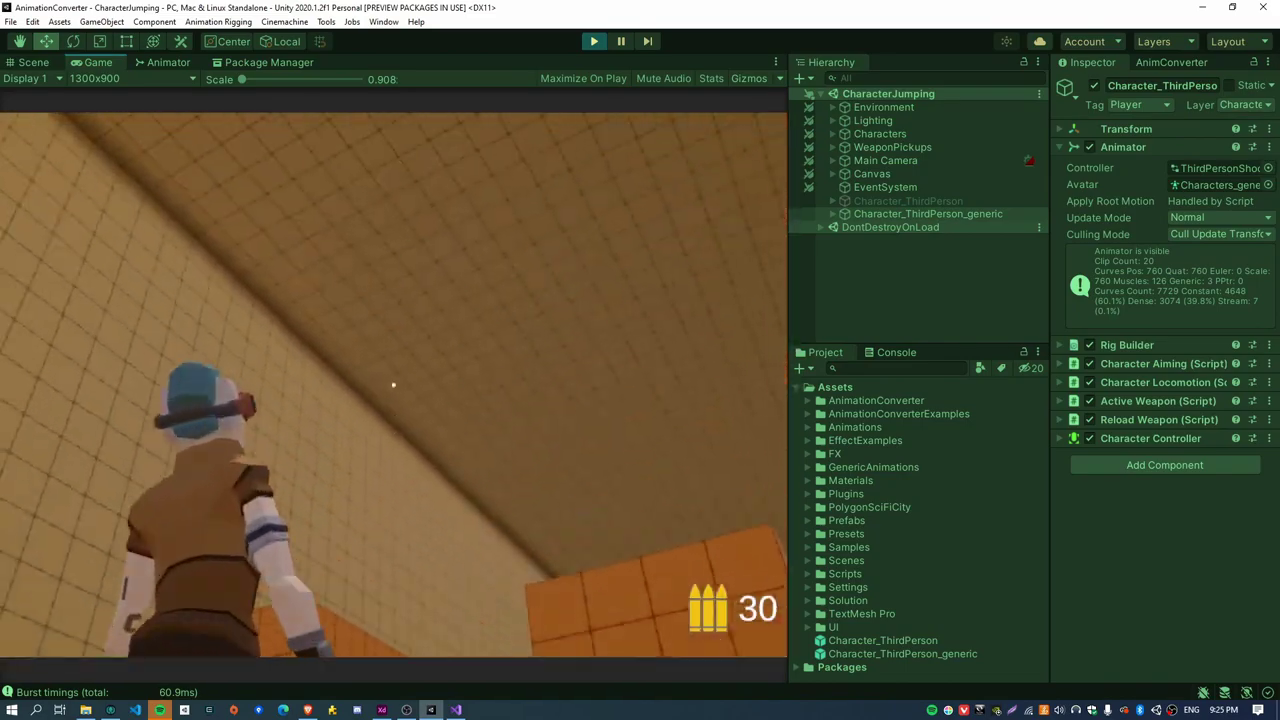
key("w")
key("w")
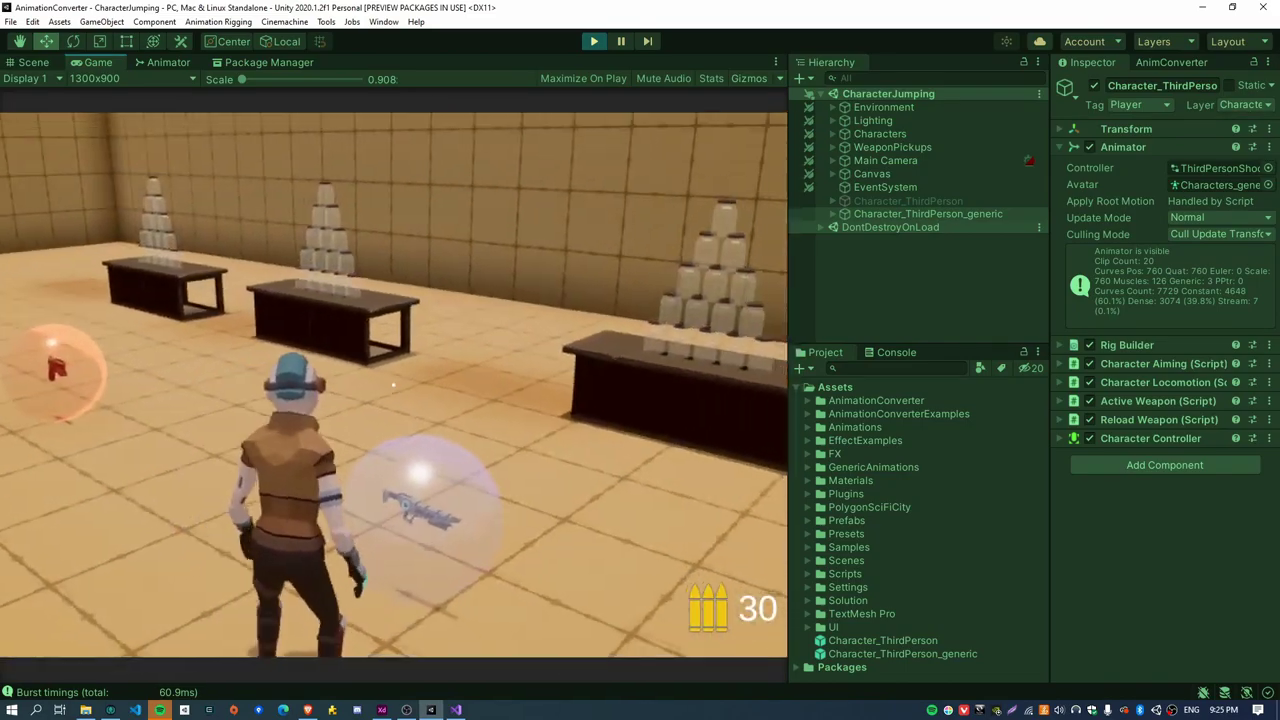
key("w")
left_click(393, 385)
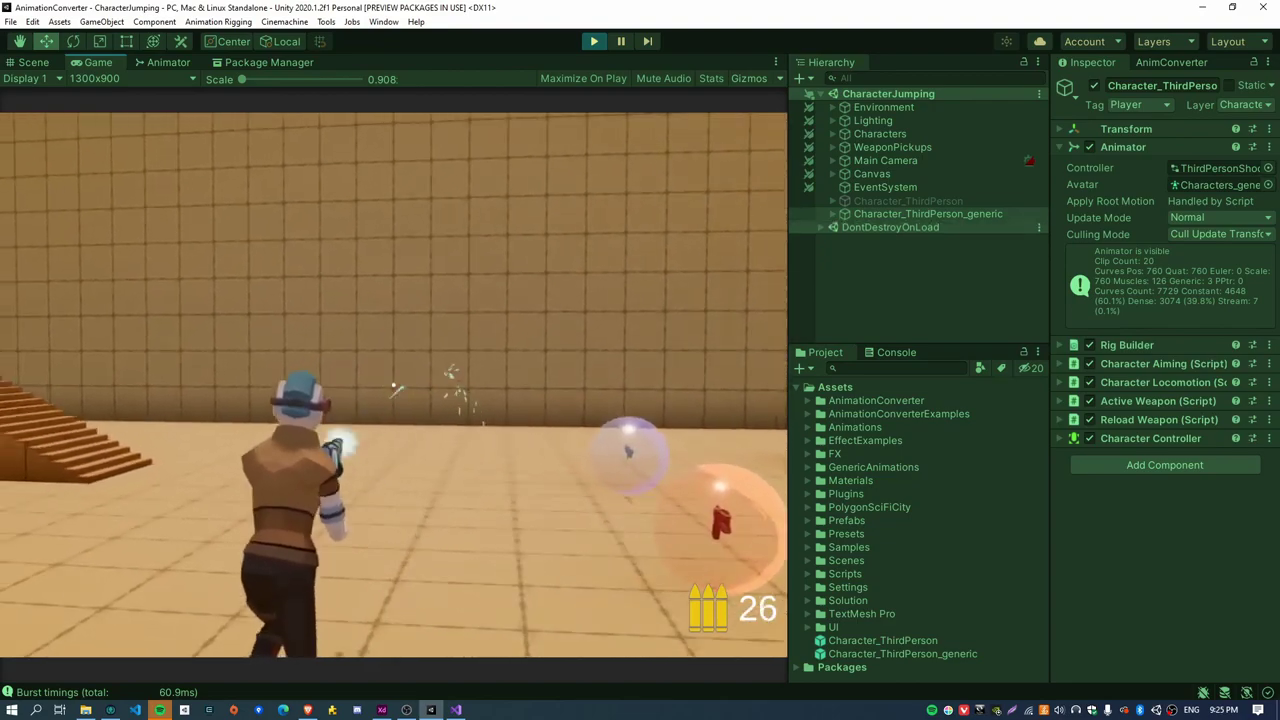
left_click(393, 385)
left_click(393, 385)
left_click(393, 384)
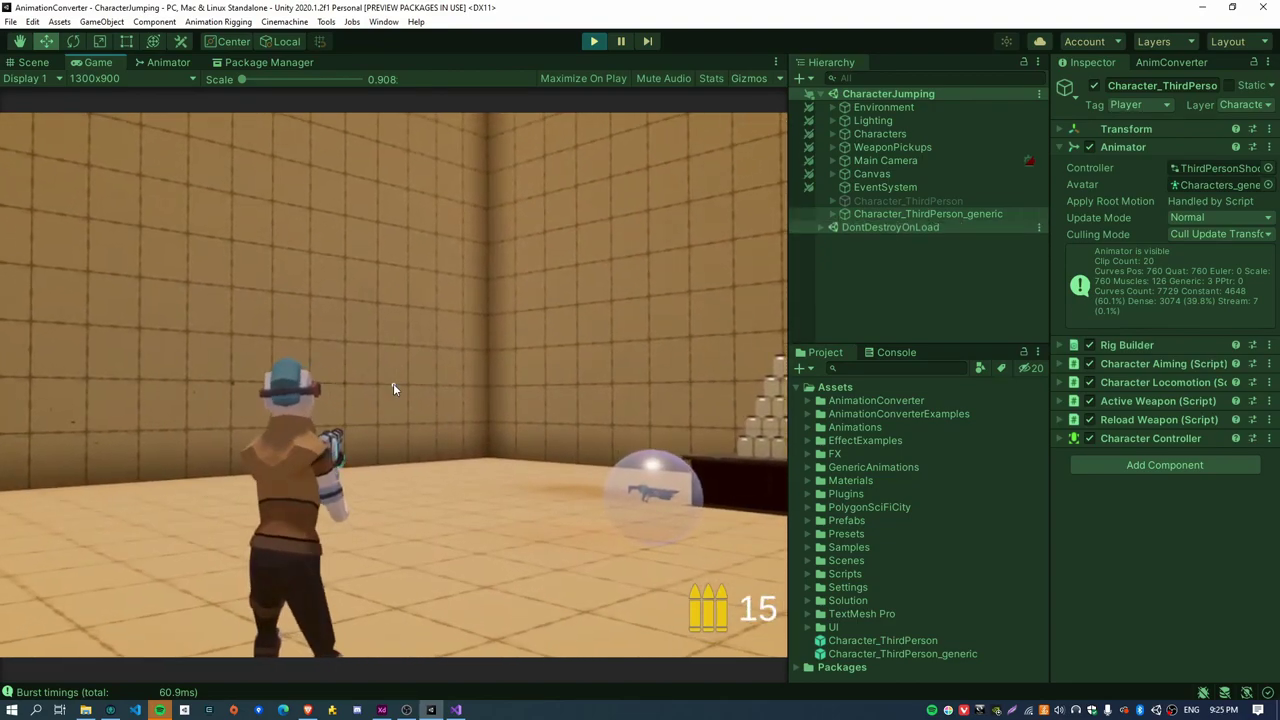
Step: Select the RigLayers object under Character_ThirdPerson_generic and review its Animator's Update Mode options
left_click(872, 216)
key("Right")
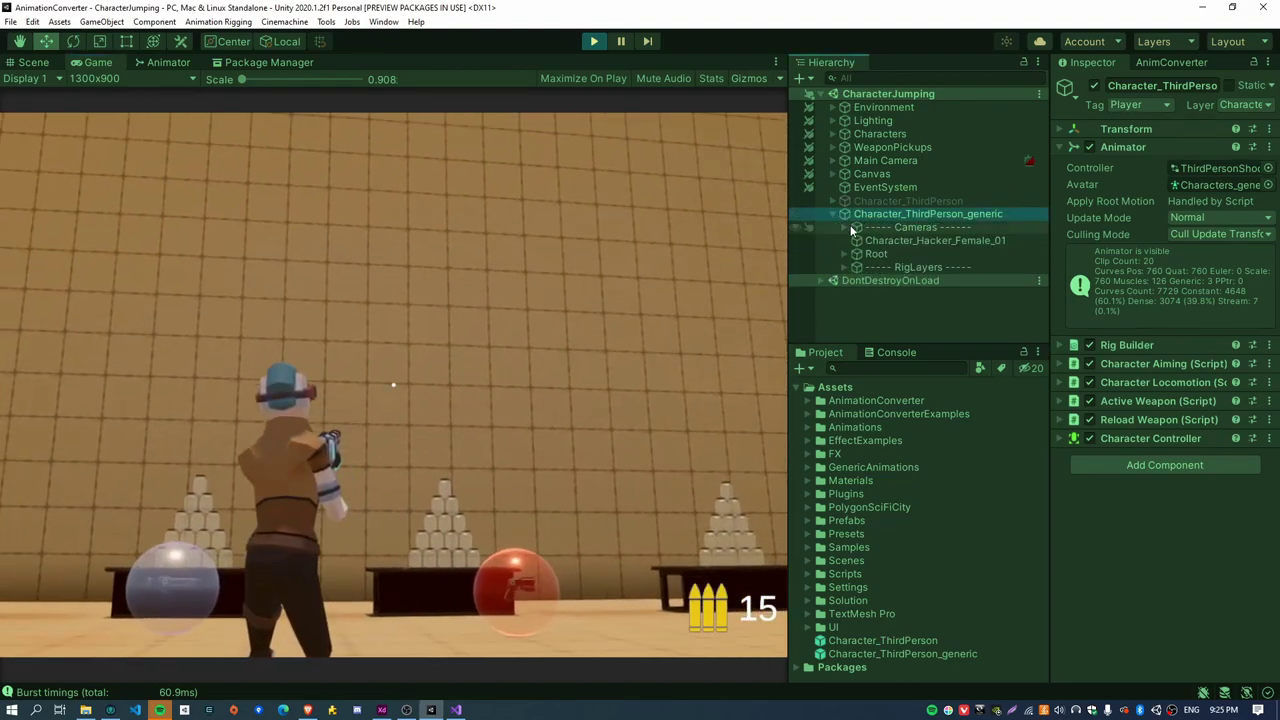
left_click(845, 267)
left_click(900, 267)
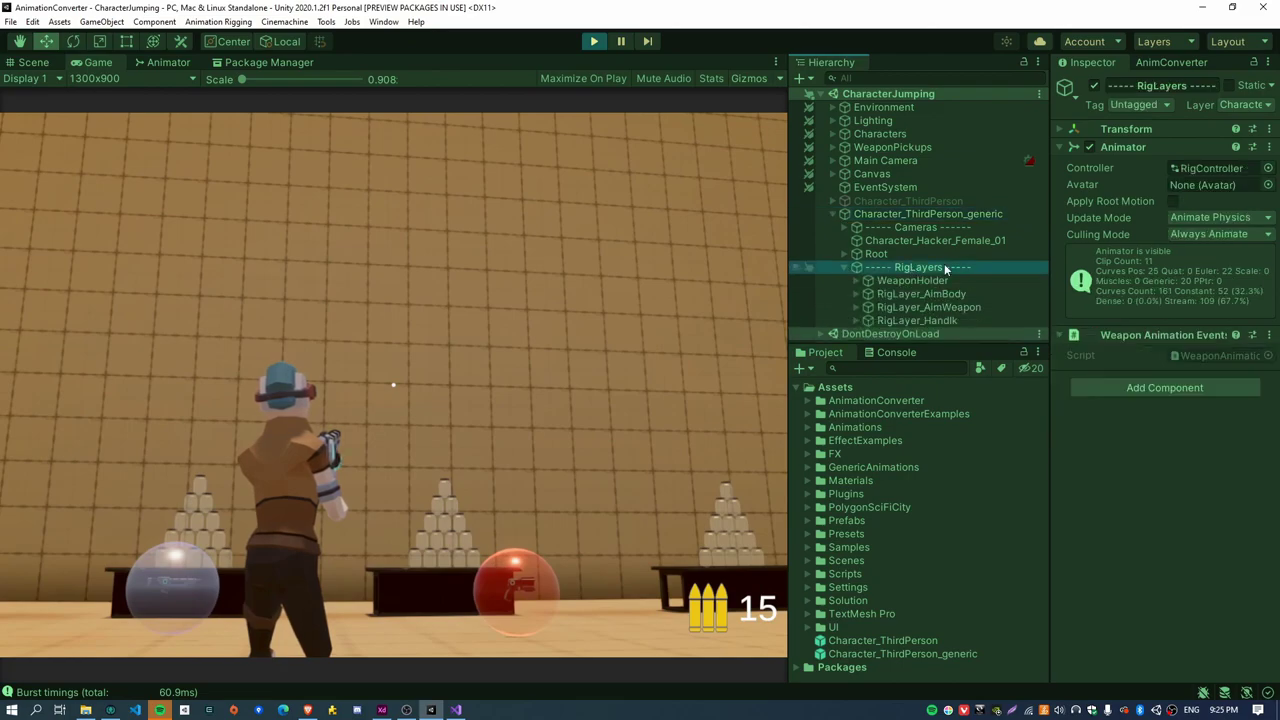
left_click(1182, 220)
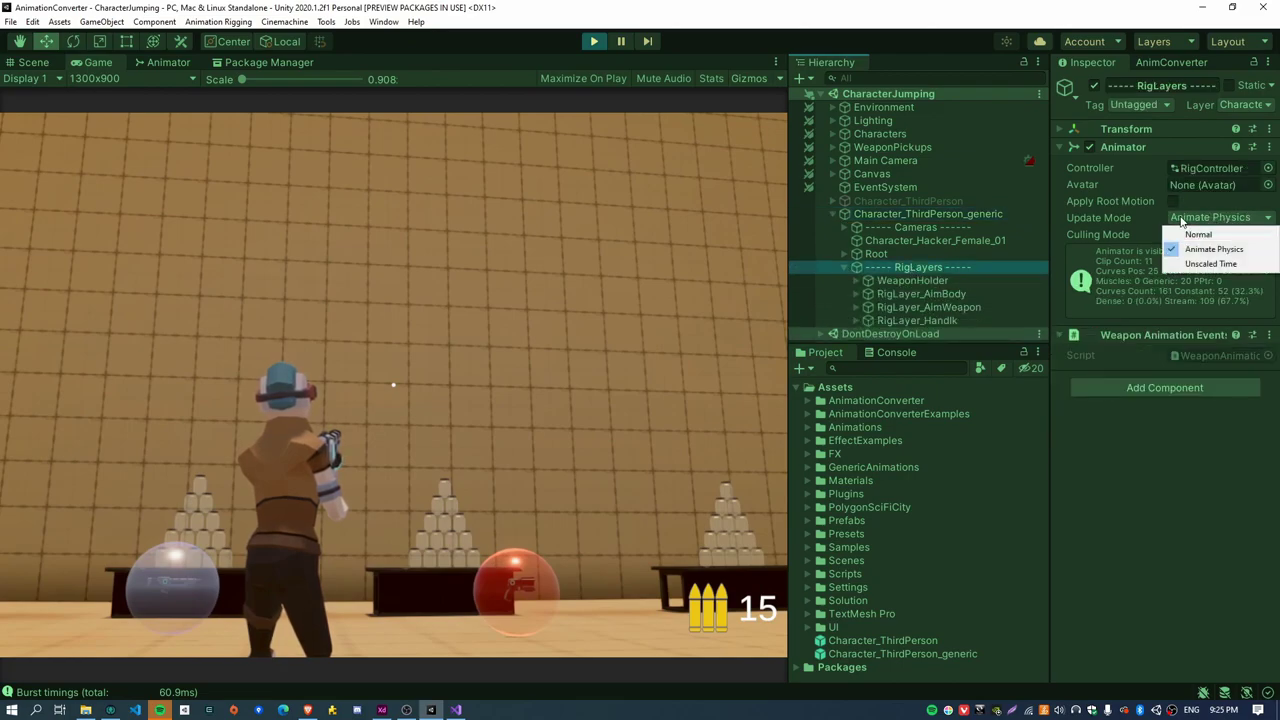
left_click(900, 268)
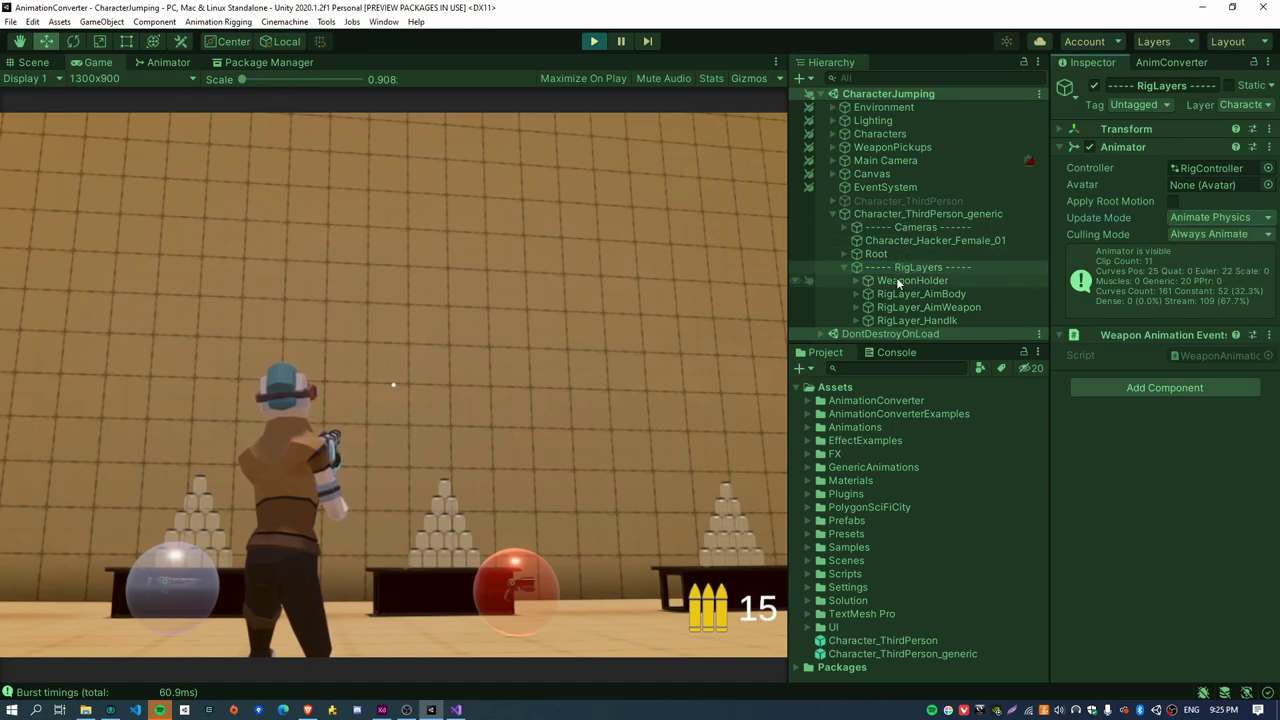
Step: Set the RigLayers Animator's Update Mode to Normal and test holstering and drawing the weapon in the running game
left_click(1226, 218)
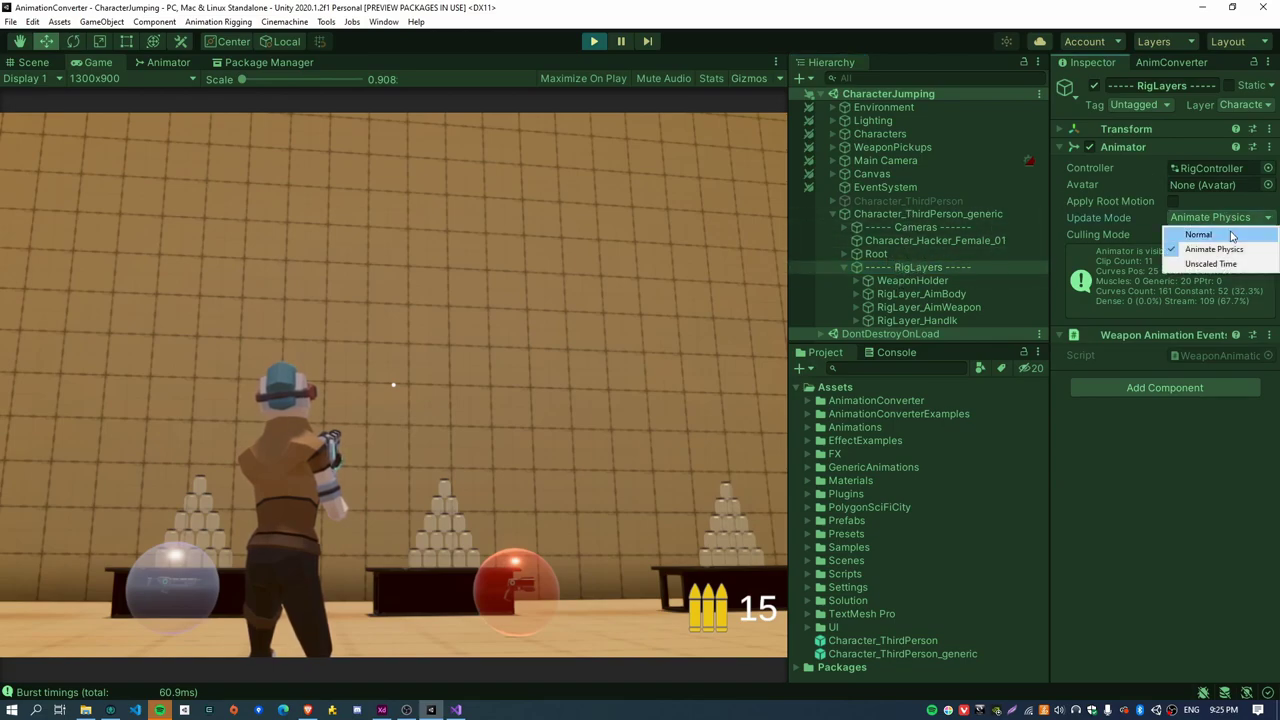
left_click(1199, 235)
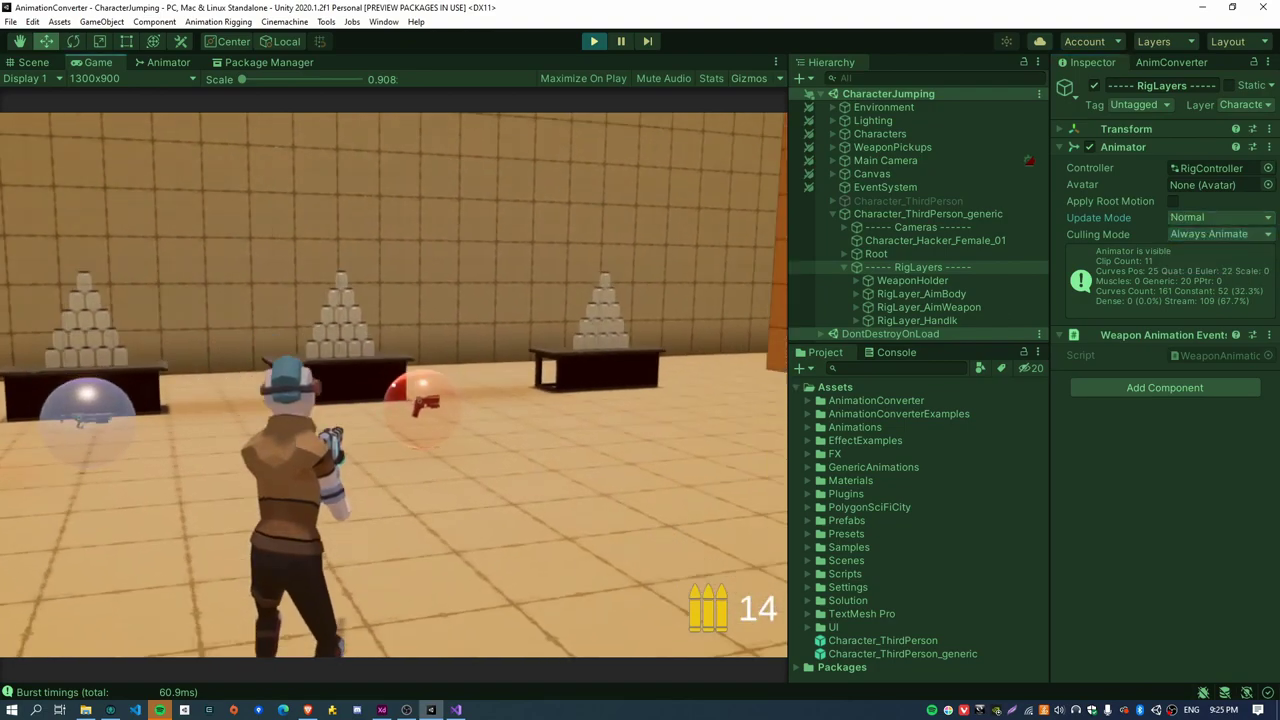
key("x")
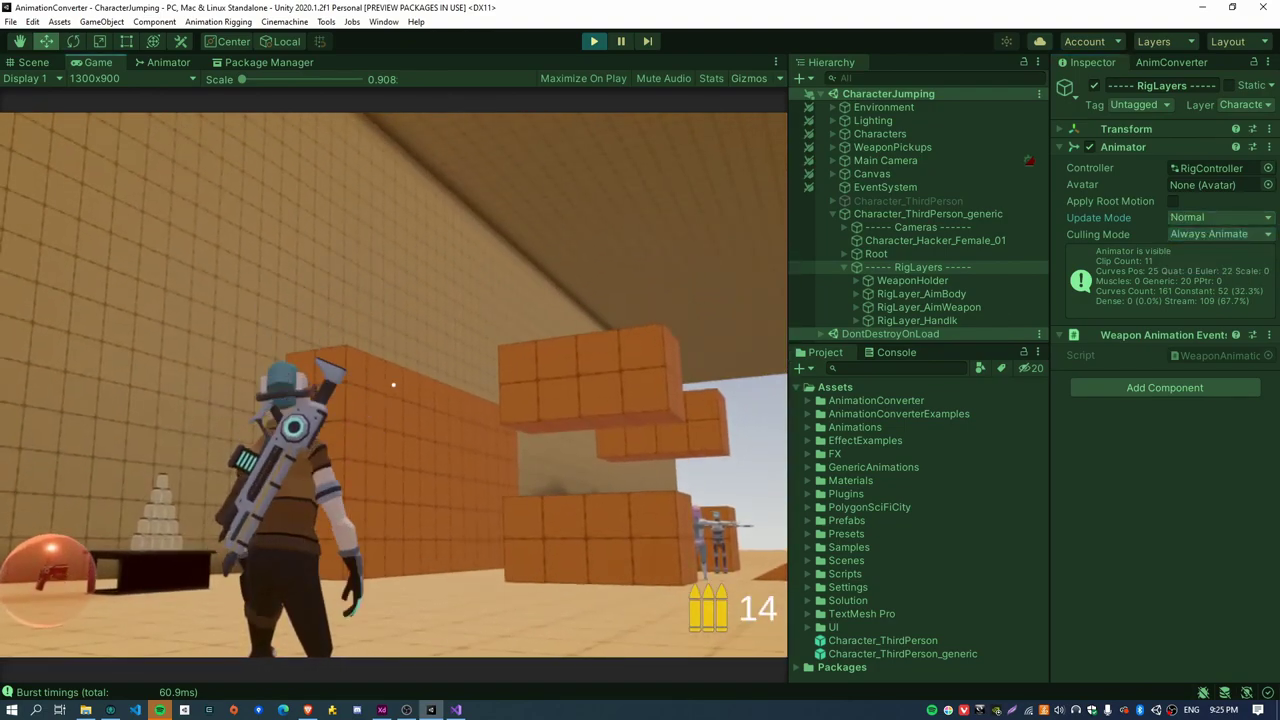
key("x")
key("Escape")
Step: Set the RigLayers Animator's Update Mode back to Animate Physics and test firing and moving in the running game
left_click(1205, 217)
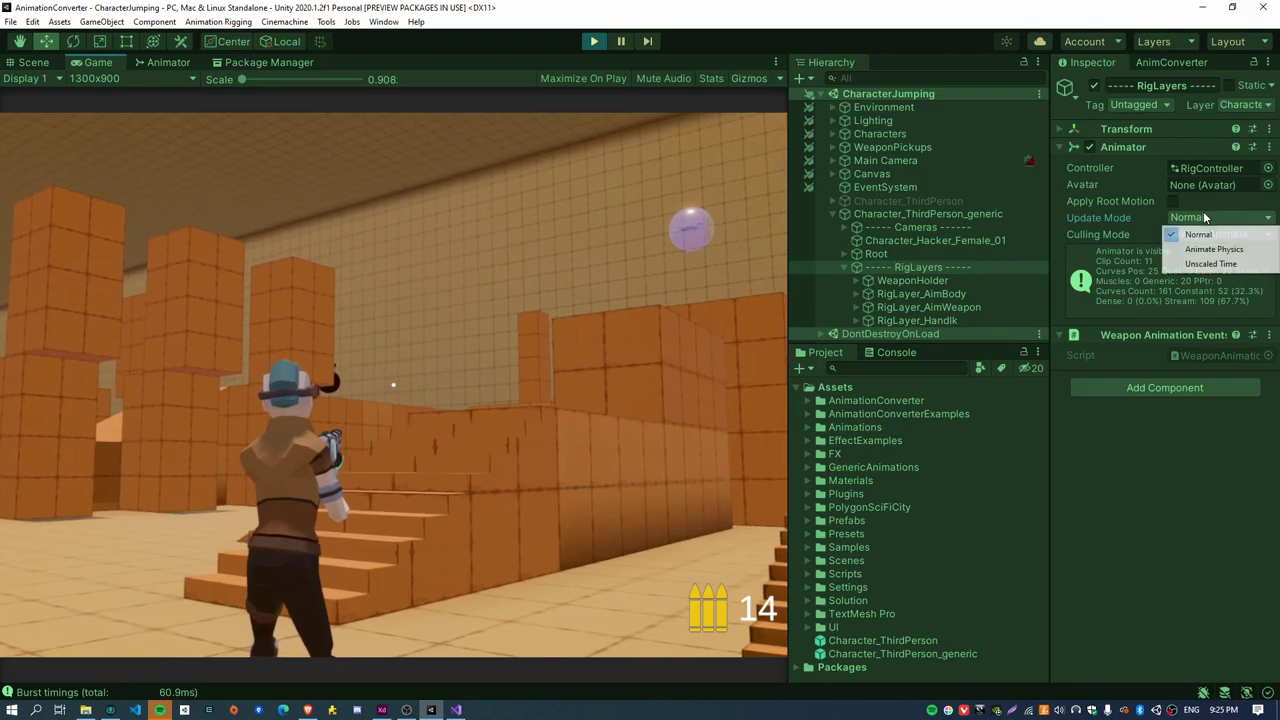
left_click(1205, 250)
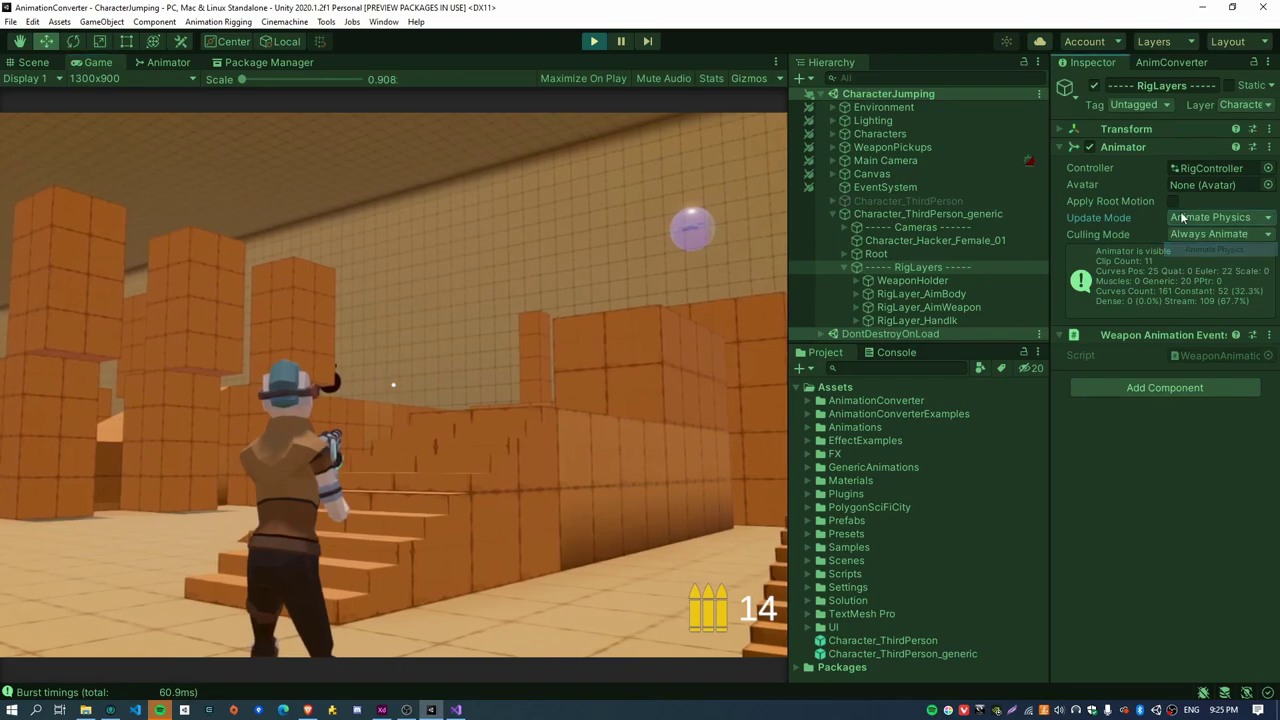
left_click(601, 409)
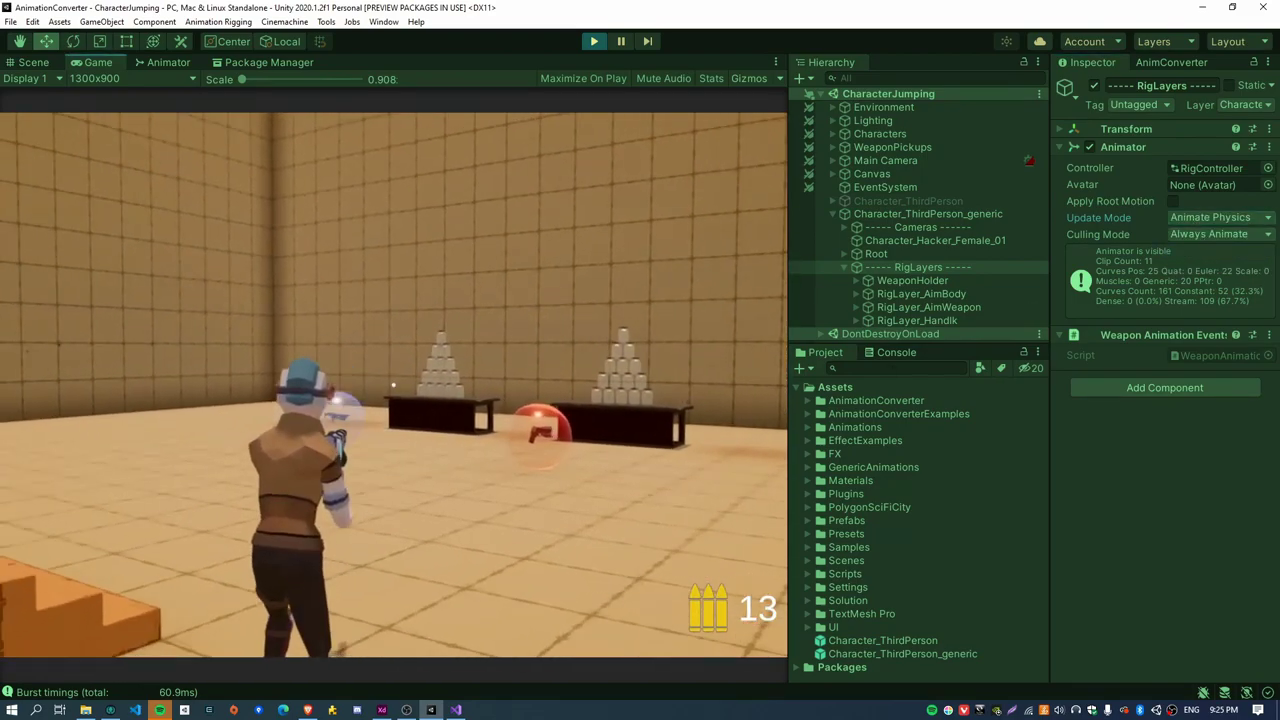
key("w")
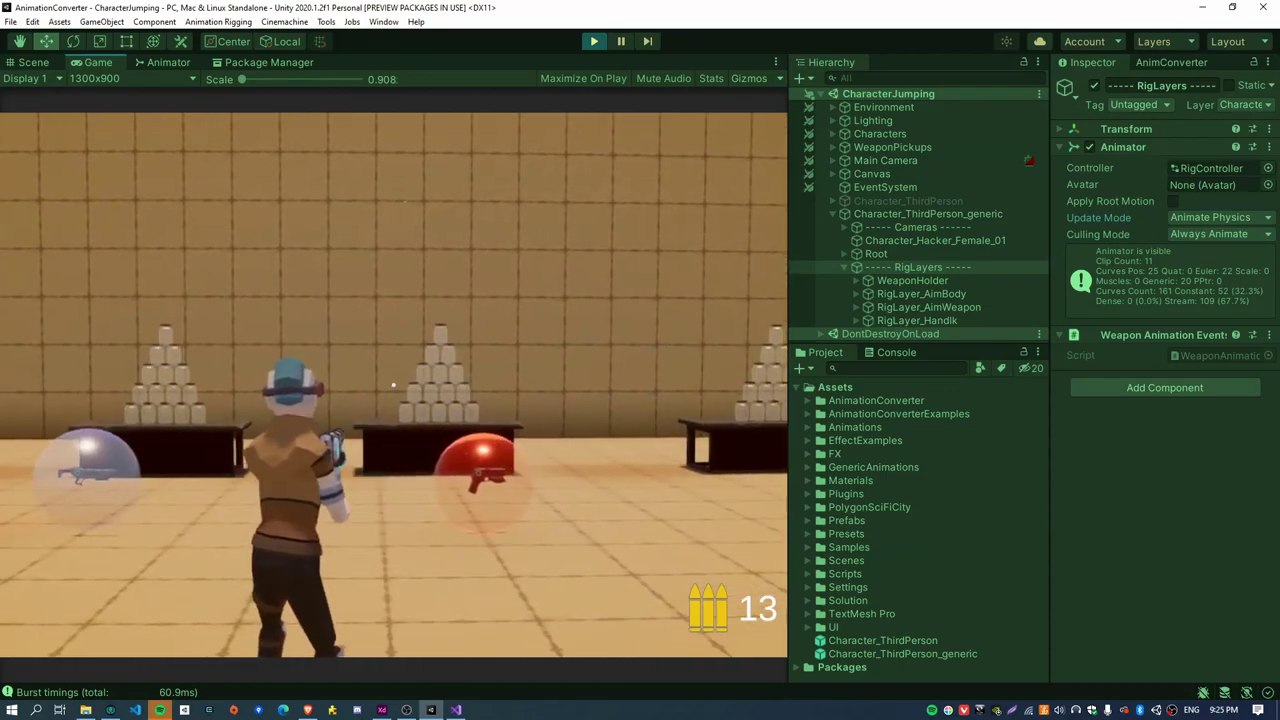
Step: Fire the weapon while strafing in the running game, and inspect the armed character up close in the Scene view
left_click(393, 385)
key("d")
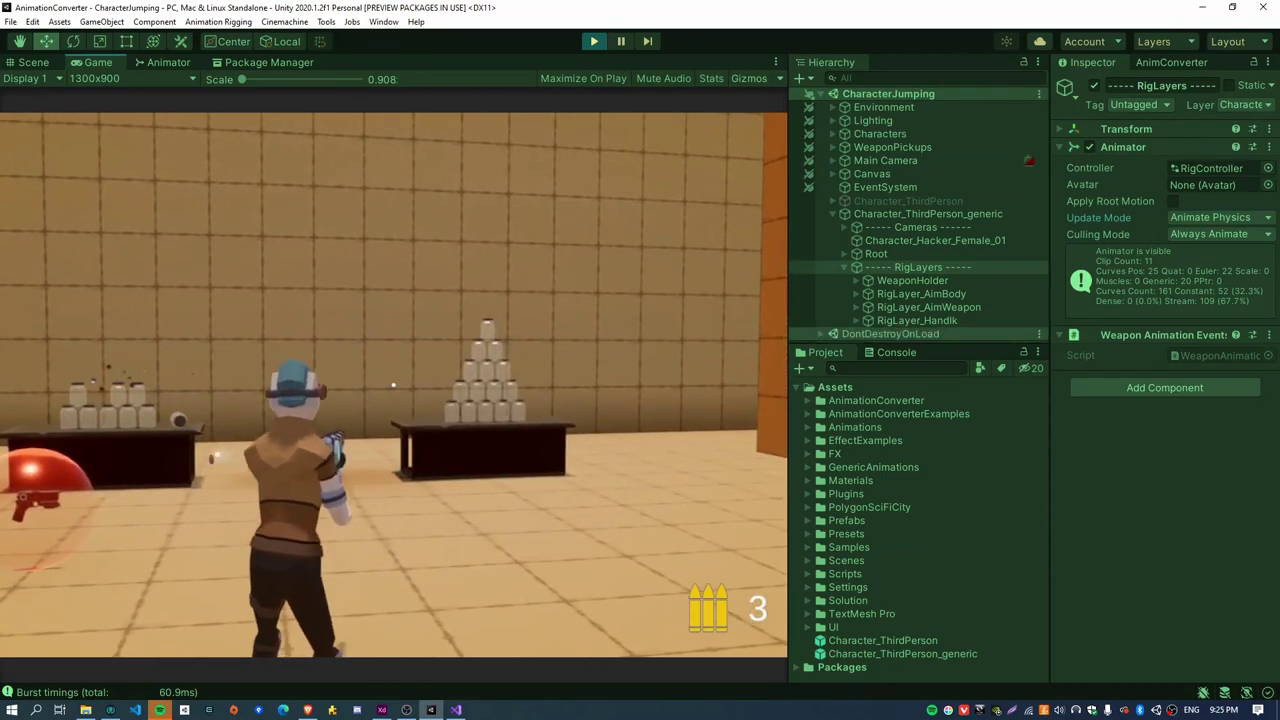
key("Escape")
left_click(37, 62)
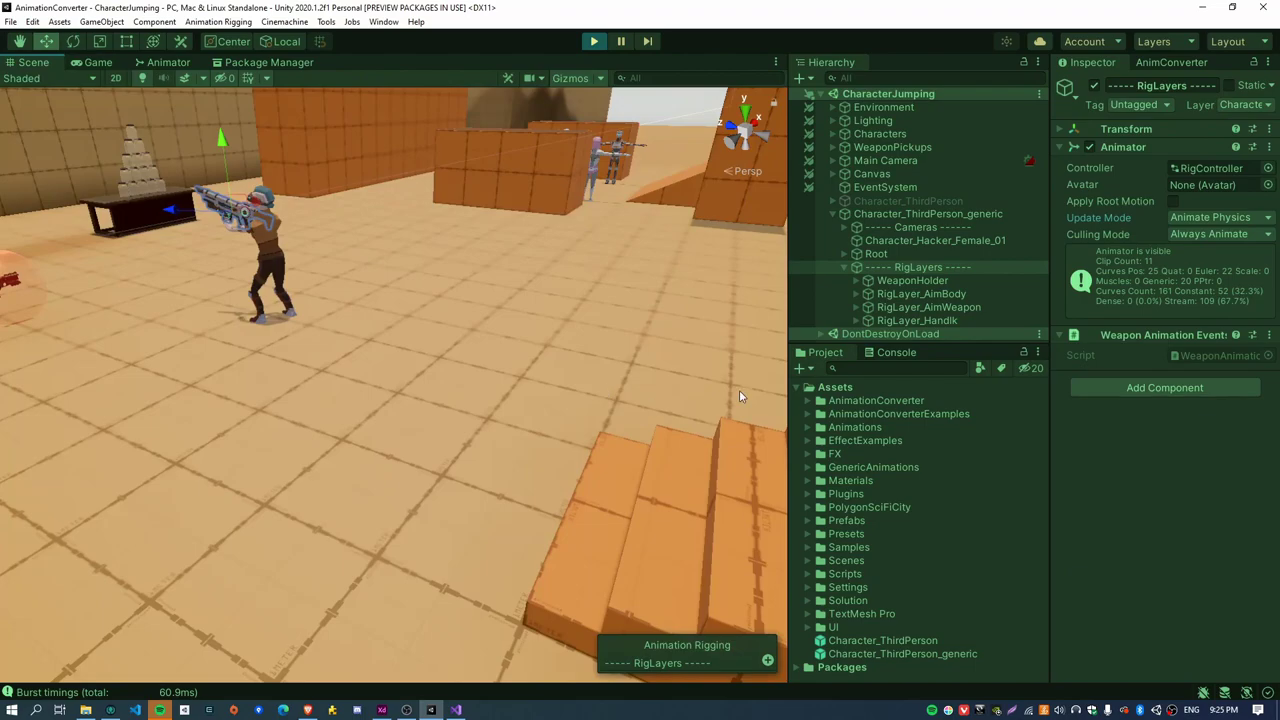
key("w")
key("d")
right_click_drag(739, 390, 105, 331)
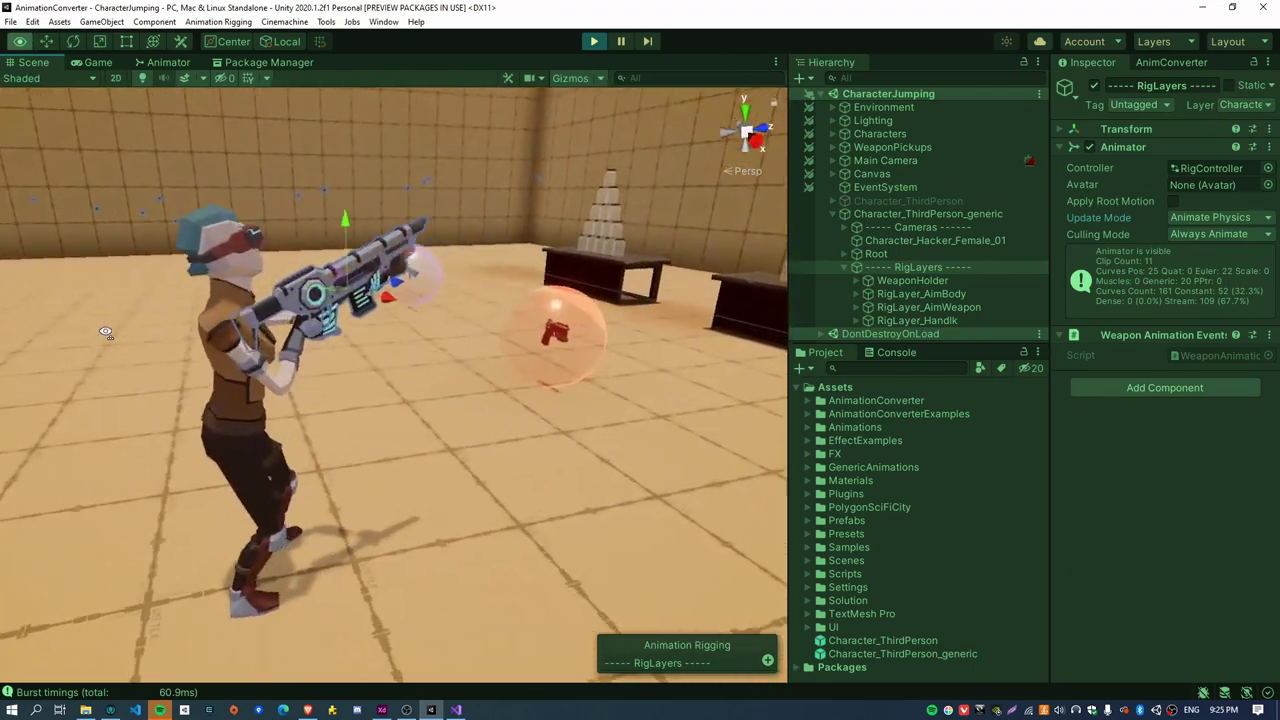
Step: Select TestConstraint under RigLayer_AimBody and move it slightly forward along its local Z axis to test its Override Transform
left_click(936, 294)
key("Right")
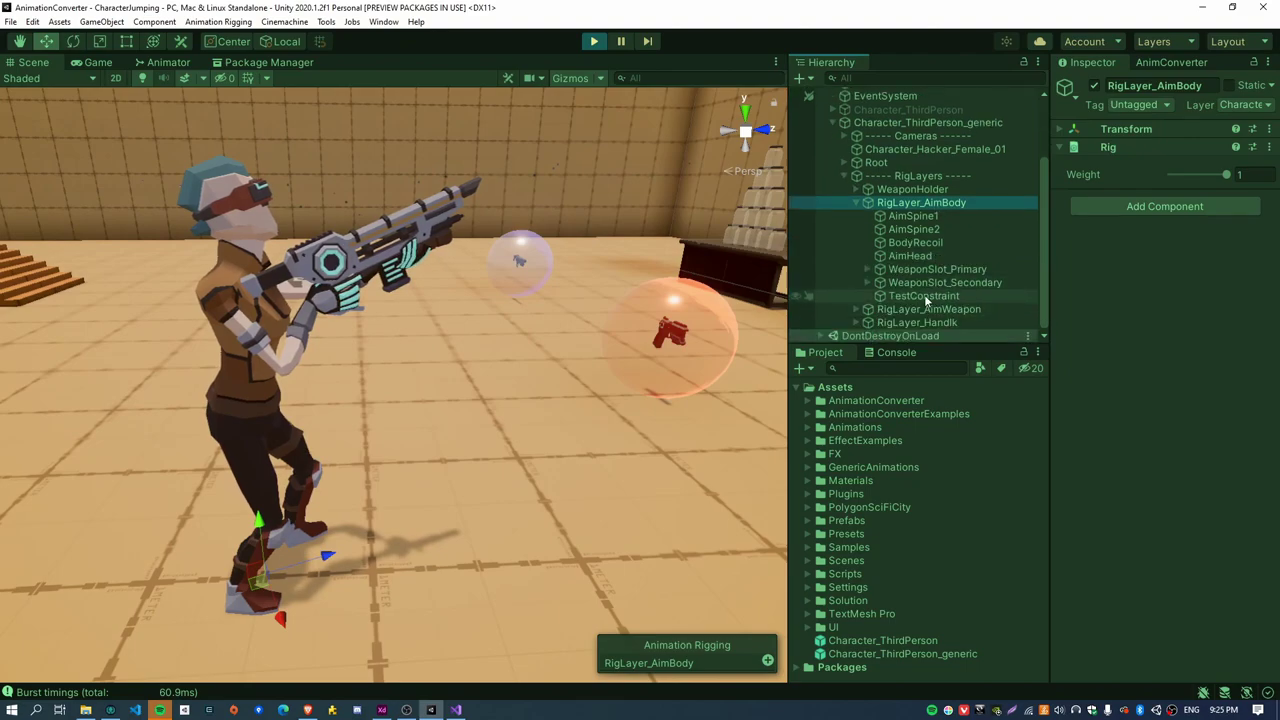
left_click(924, 296)
right_click_drag(568, 385, 450, 441)
key("w")
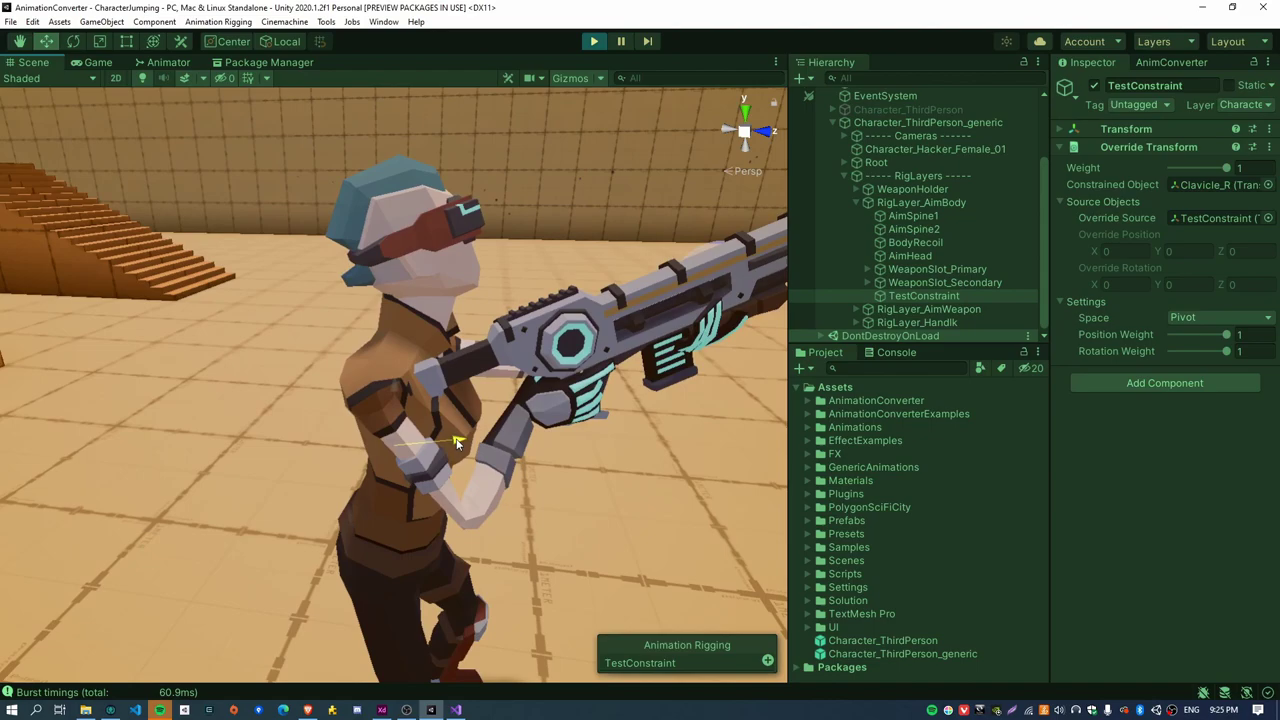
left_click_drag(455, 443, 480, 451)
Step: Rotate TestConstraint in the Scene view to test how the rig's right clavicle and arm respond
key("e")
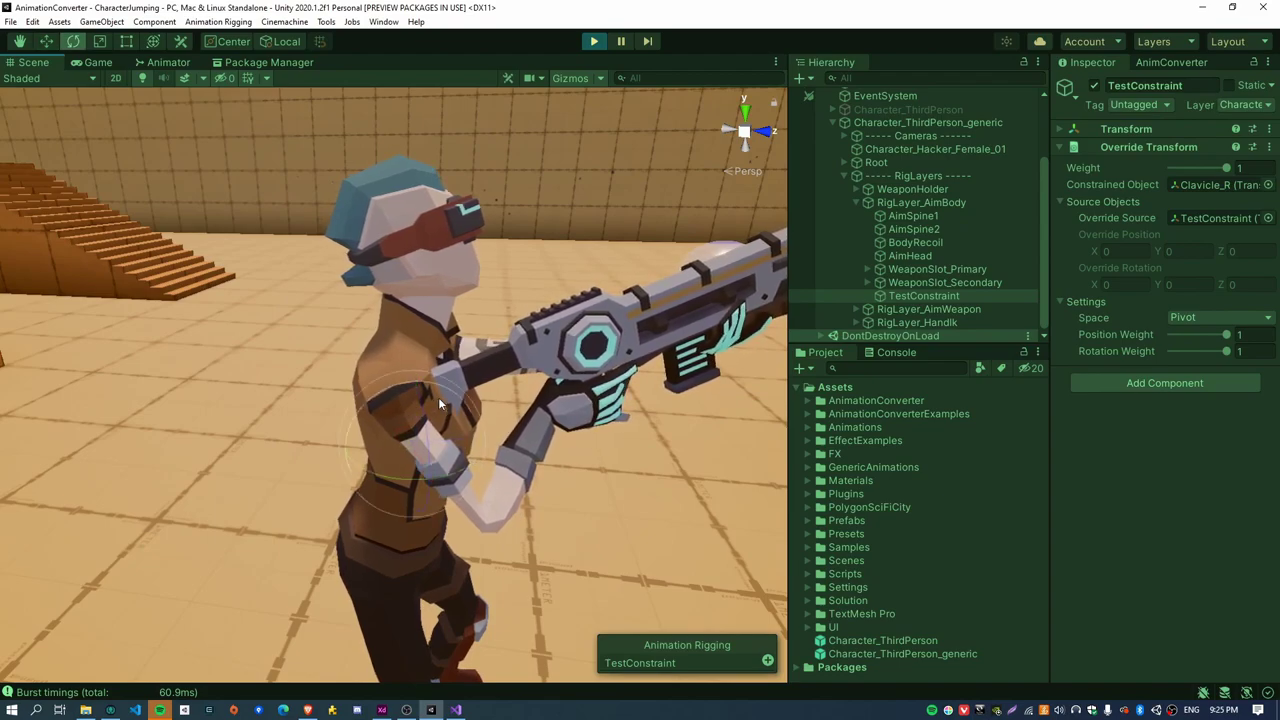
left_click_drag(422, 389, 469, 485)
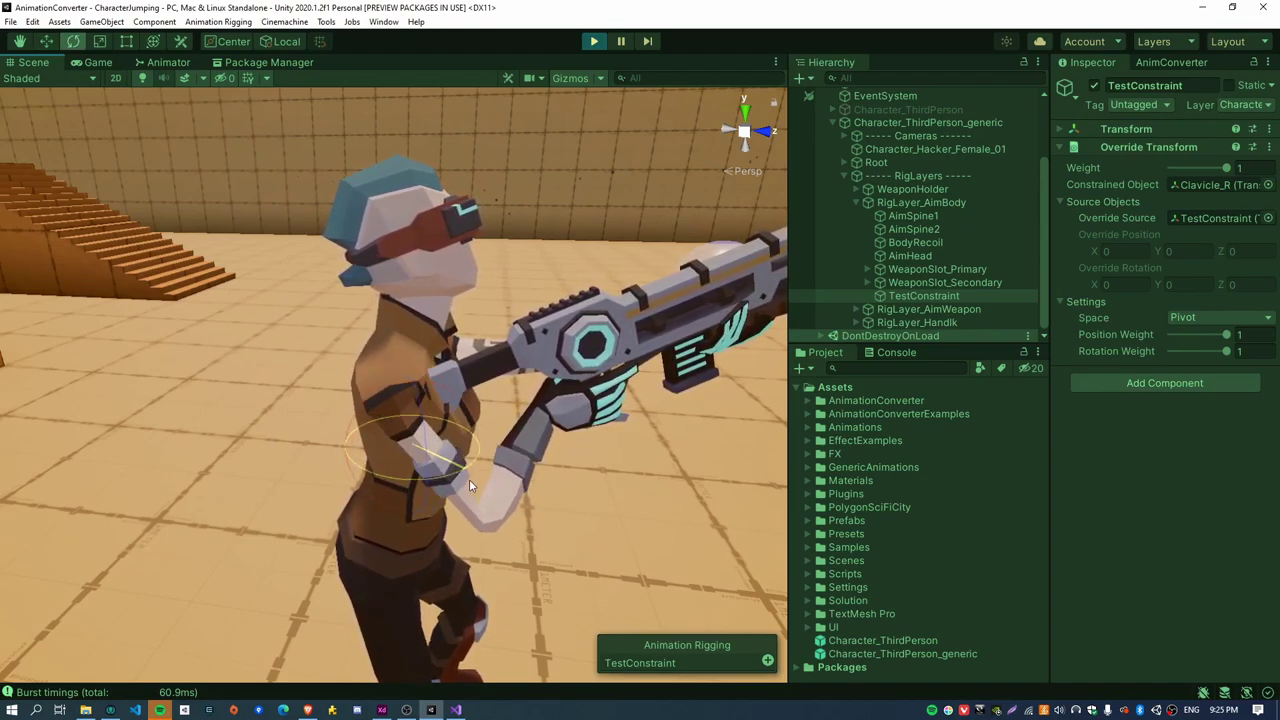
key("w")
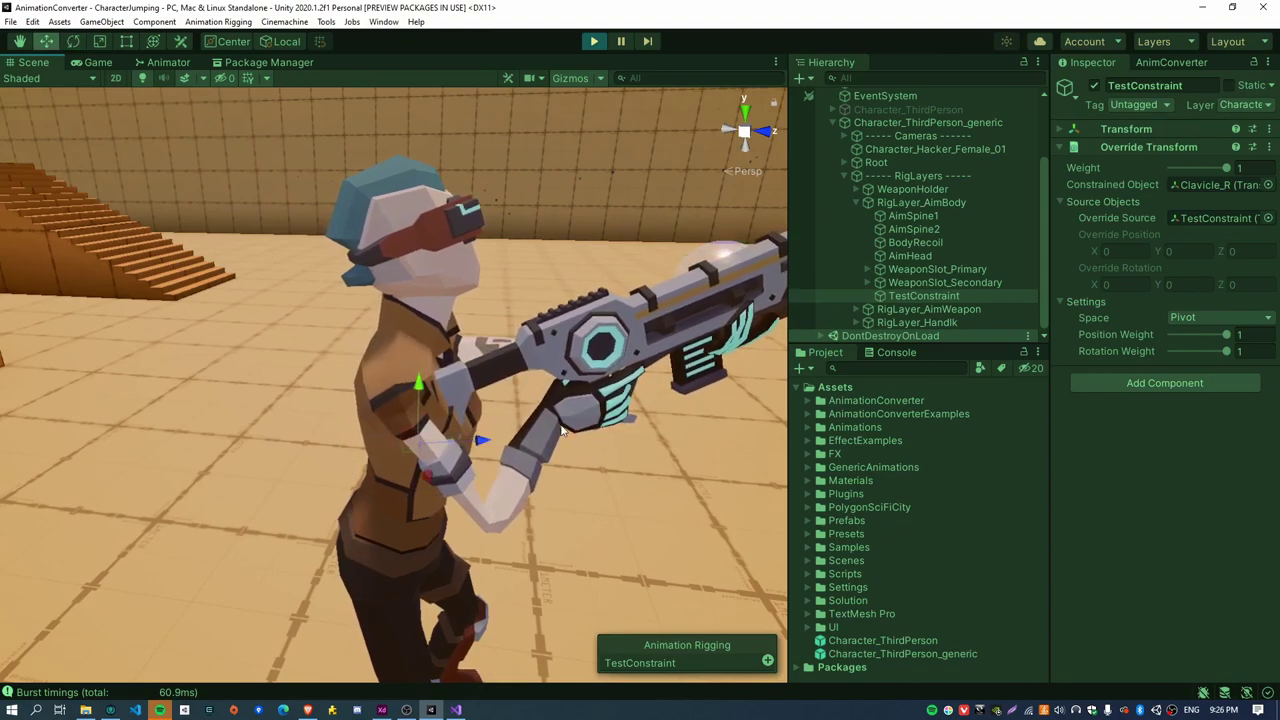
Step: Examine the armed character's pose and its surroundings from several sides in the Scene view while the game runs
scroll(615, 410, "down", 8)
left_click_drag(594, 399, 517, 394, "alt")
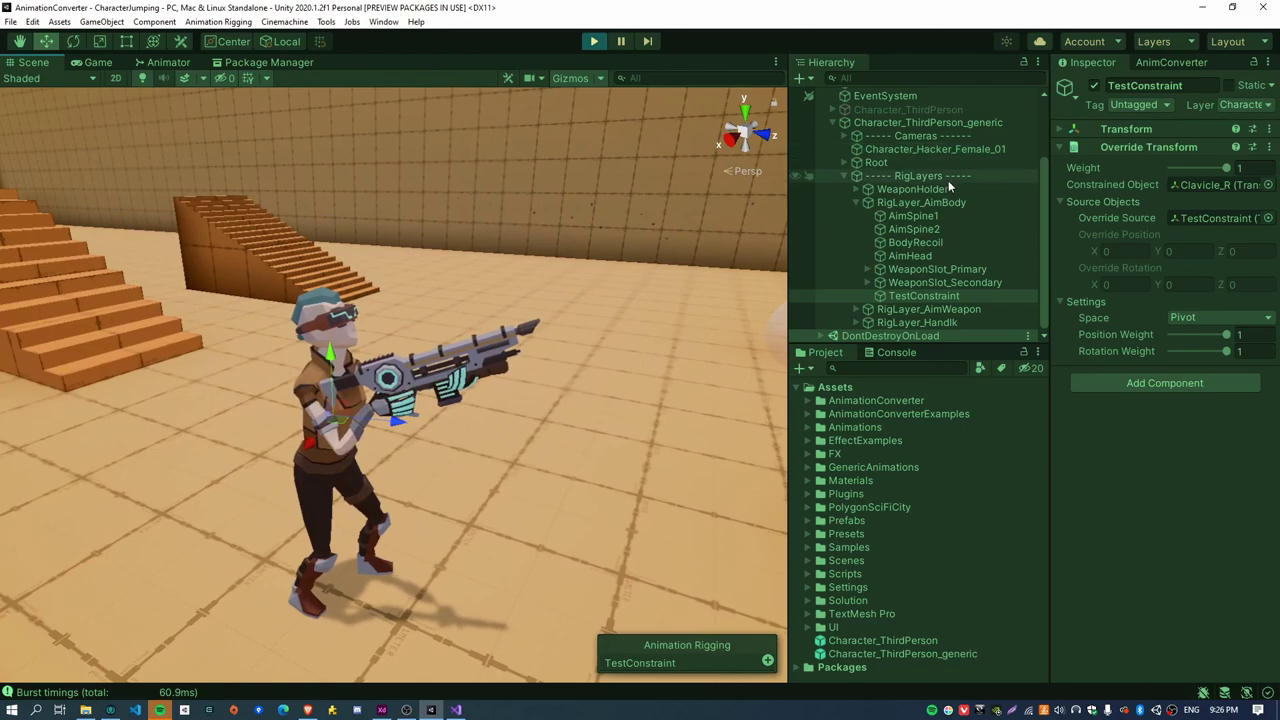
key("d")
right_click_drag(687, 391, 303, 356)
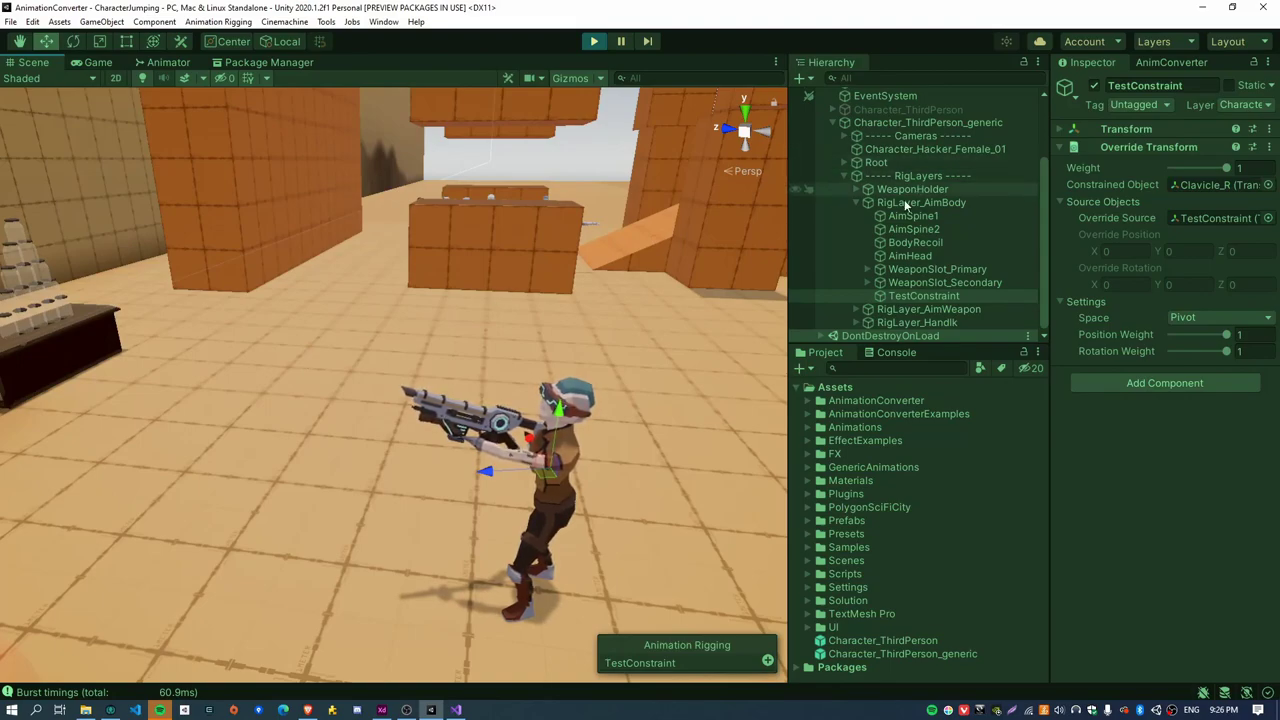
left_click_drag(354, 440, 1068, 384, "alt")
right_click_drag(1068, 379, 214, 349)
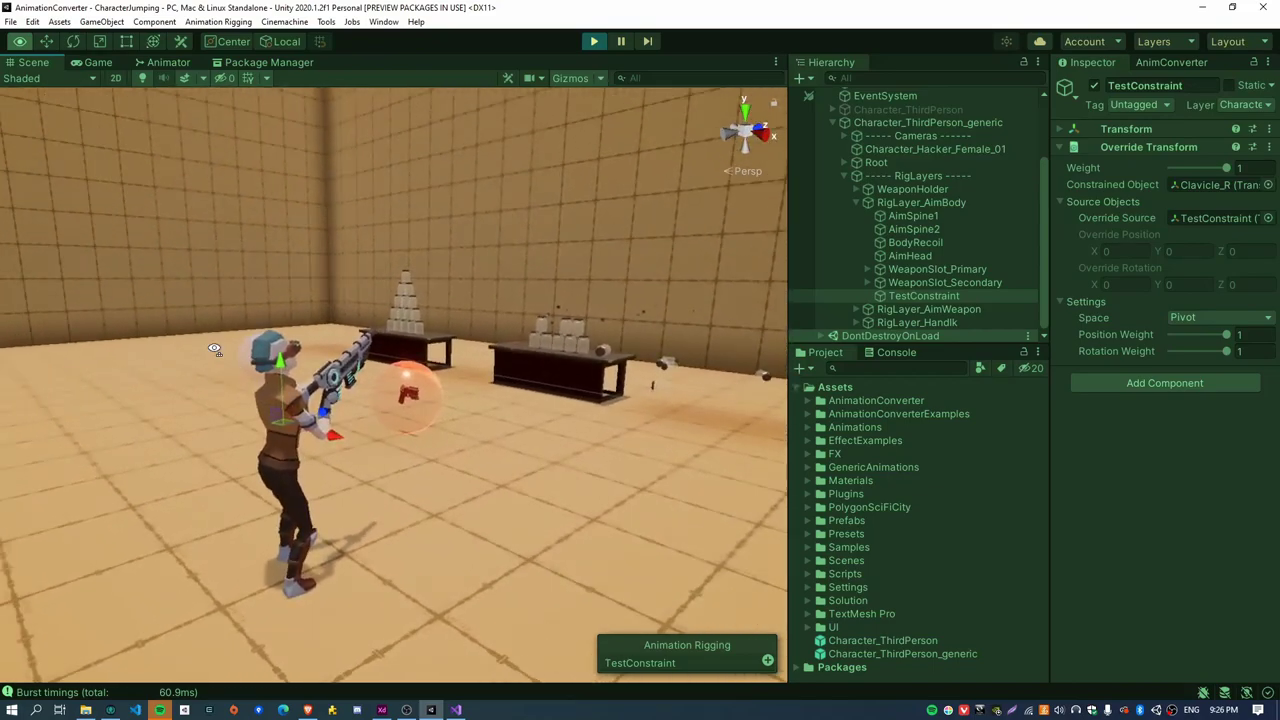
right_click_drag(565, 418, 575, 456)
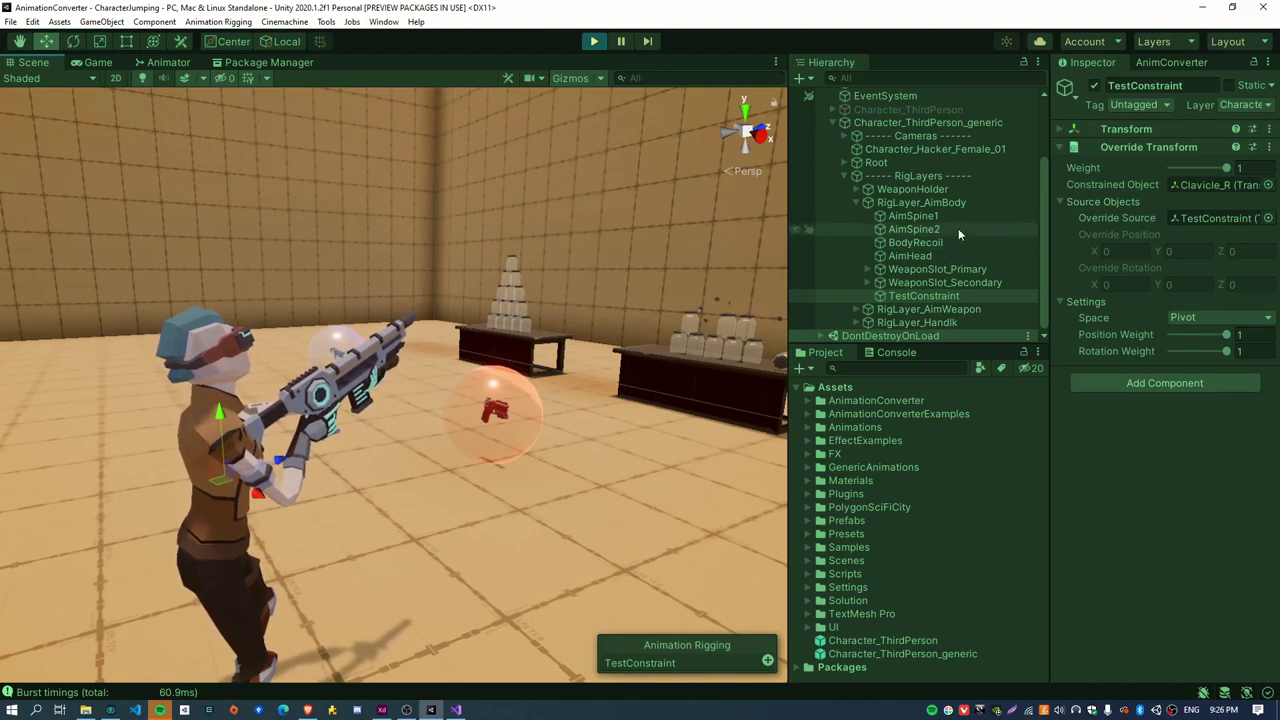
right_click_drag(737, 280, 482, 340)
key("s")
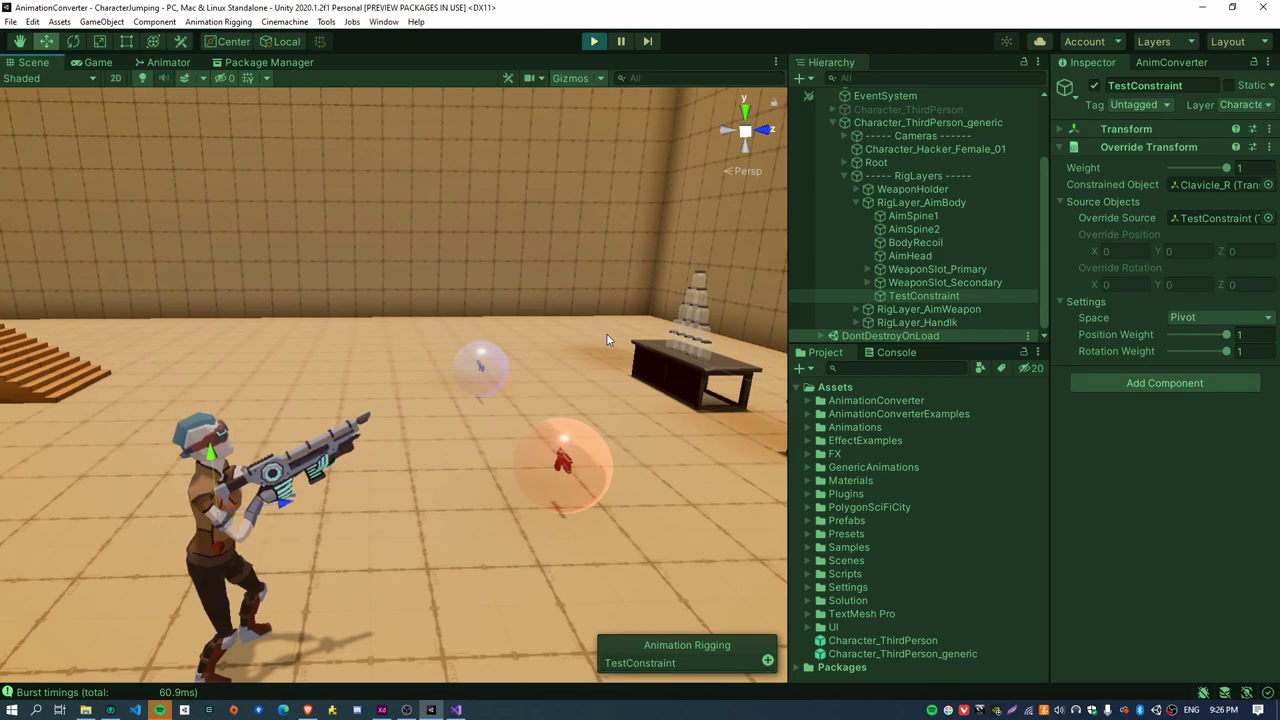
right_click_drag(606, 339, 85, 410)
key("a")
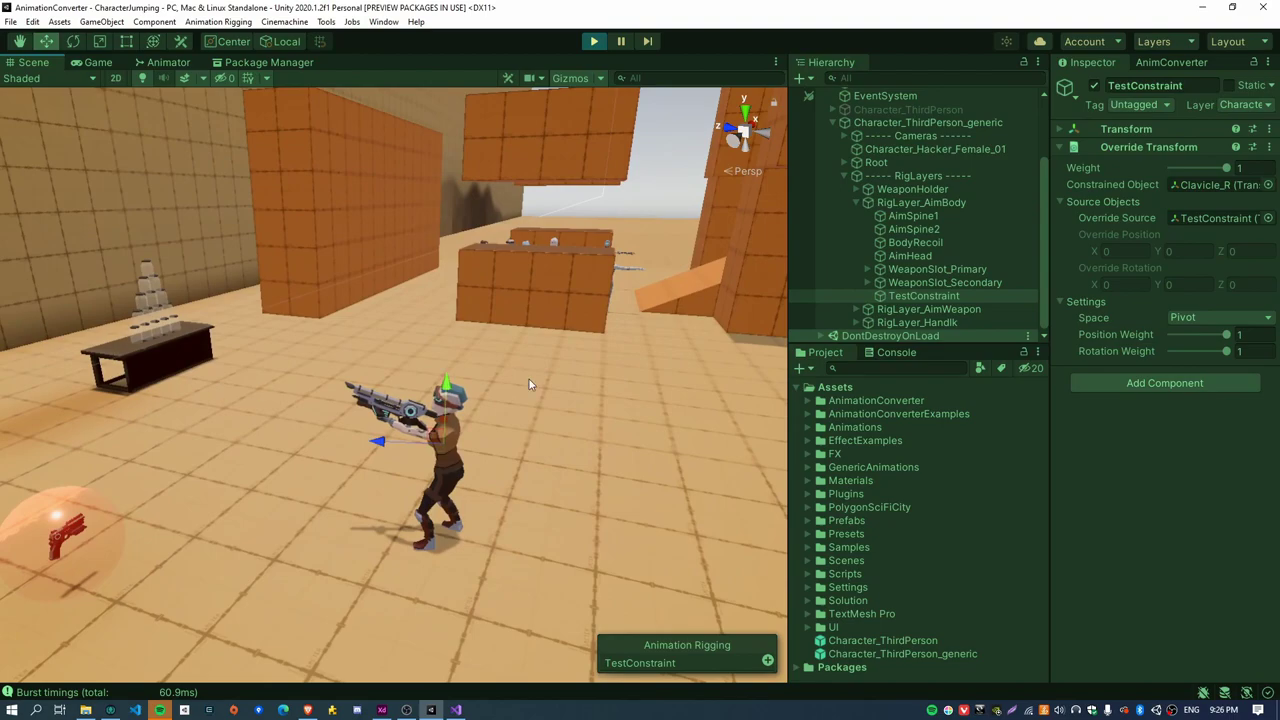
right_click_drag(529, 384, 85, 352)
key("s")
right_click_drag(647, 158, 569, 124)
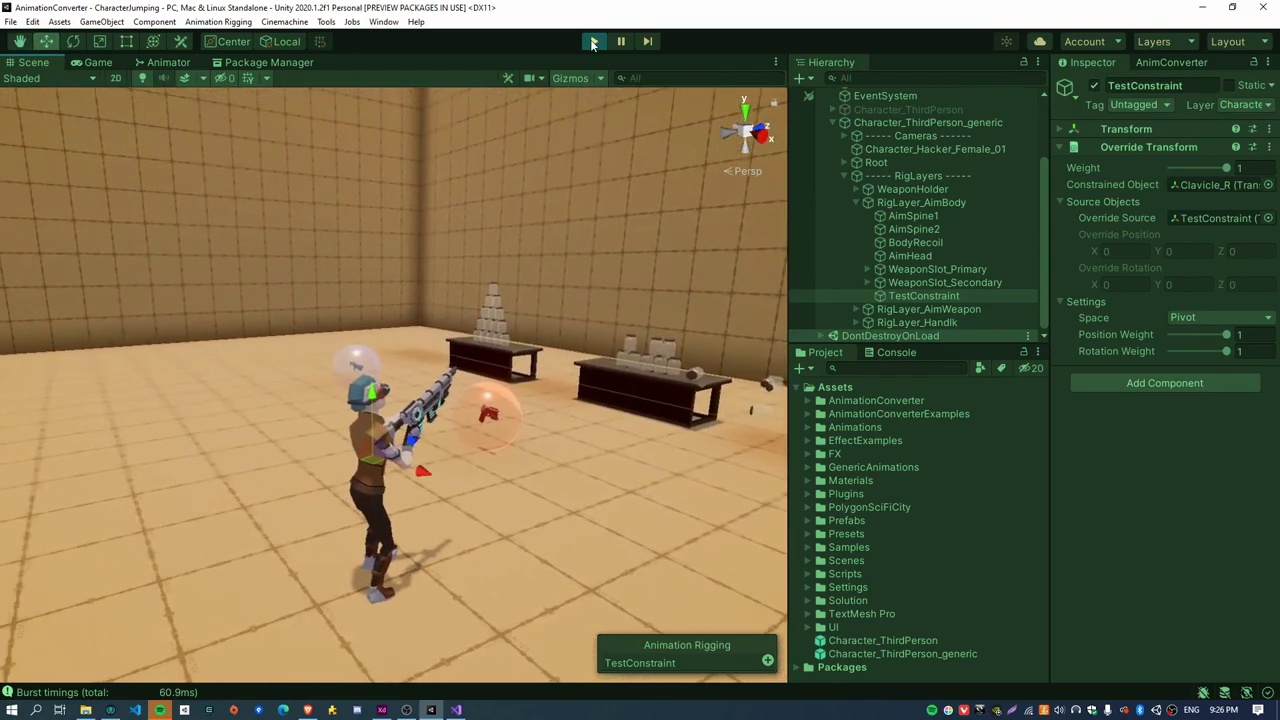